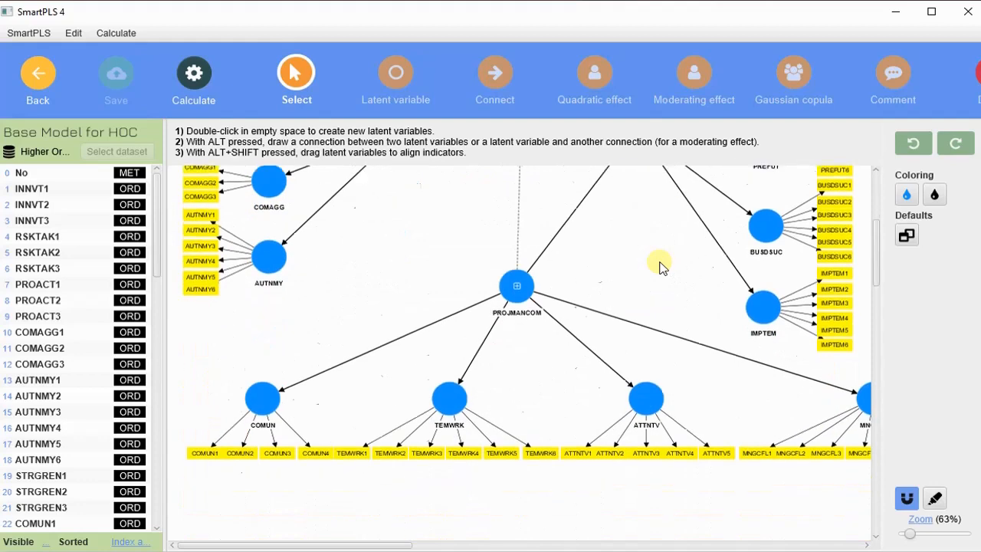
{"action": "scroll", "coordinate": [644, 265], "scroll_direction": "up", "scroll_amount": 7}
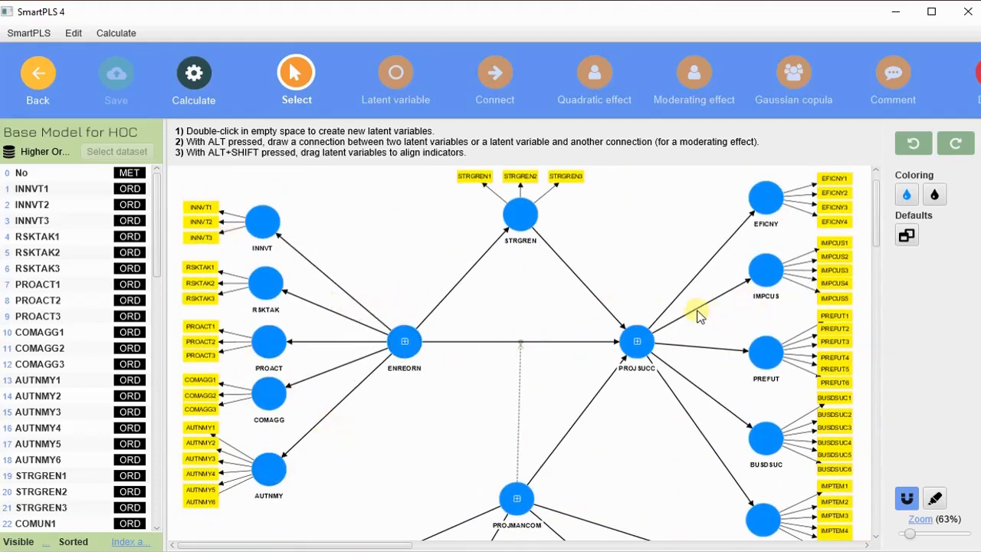
{"action": "scroll", "coordinate": [787, 260], "scroll_direction": "down", "scroll_amount": 3}
{"action": "scroll", "coordinate": [297, 297], "scroll_direction": "up", "scroll_amount": 3}
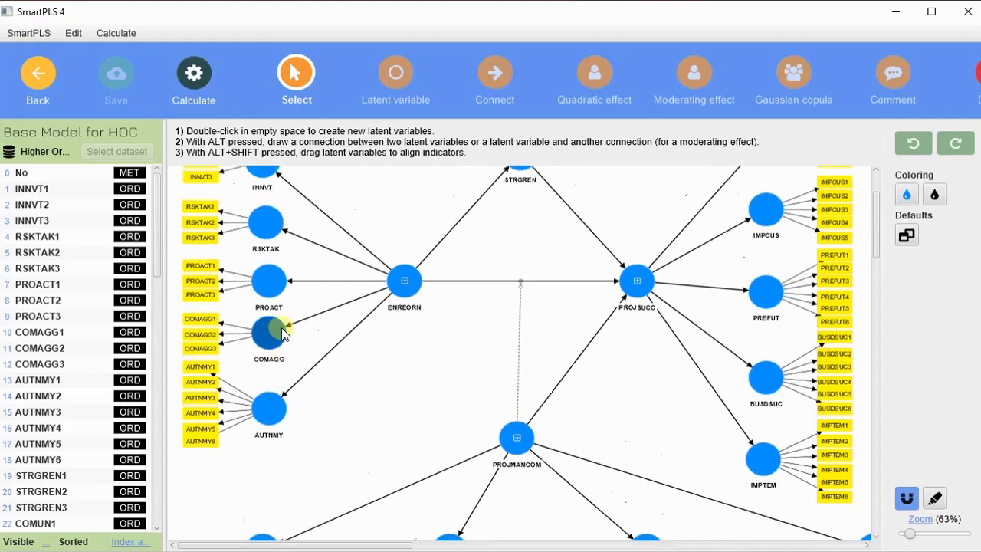
{"action": "scroll", "coordinate": [218, 208], "scroll_direction": "down", "scroll_amount": 4}
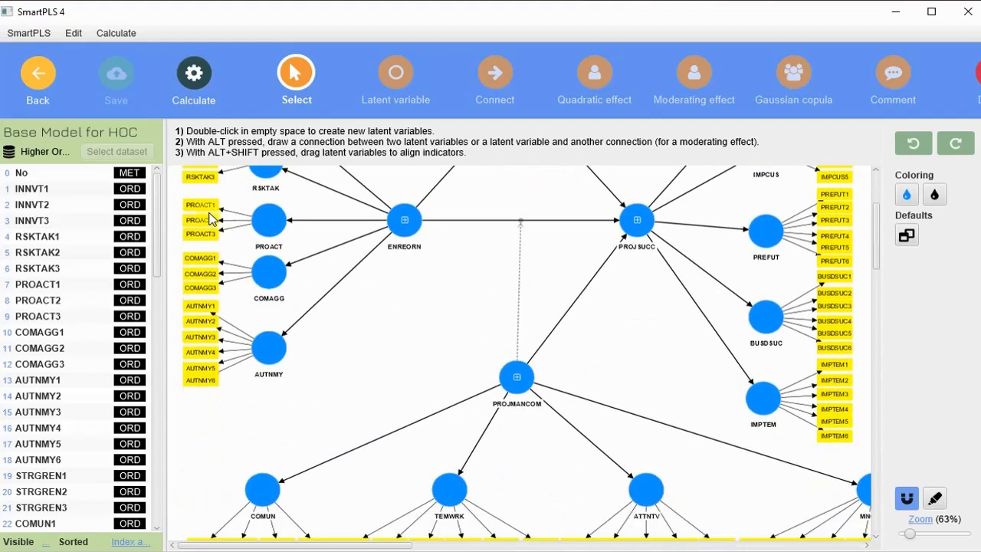
{"action": "scroll", "coordinate": [203, 295], "scroll_direction": "down", "scroll_amount": 2}
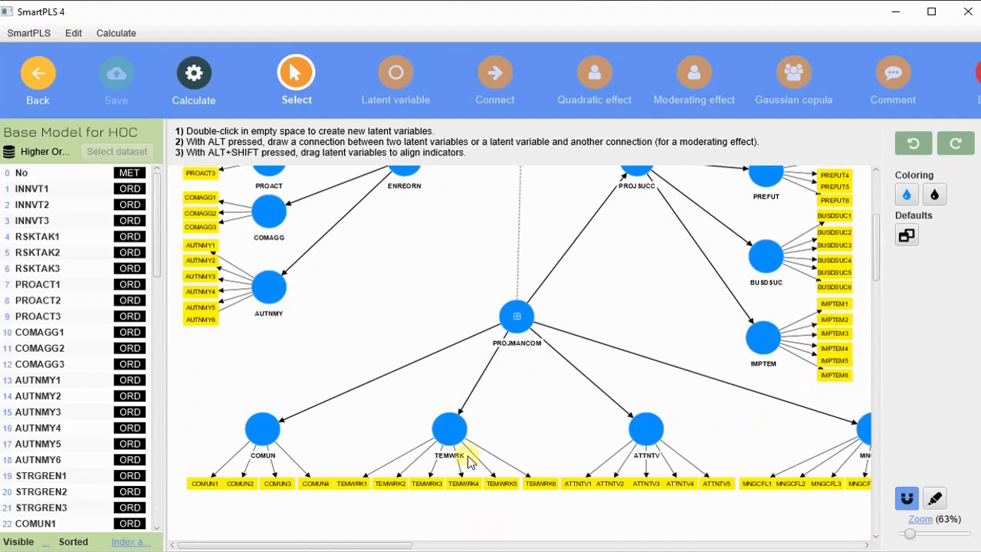
{"action": "mouse_move", "coordinate": [351, 544]}
{"action": "left_mouse_down"}
{"action": "mouse_move", "coordinate": [498, 545]}
{"action": "mouse_move", "coordinate": [357, 536]}
{"action": "left_mouse_up"}
{"action": "scroll", "coordinate": [436, 315], "scroll_direction": "up", "scroll_amount": 7}
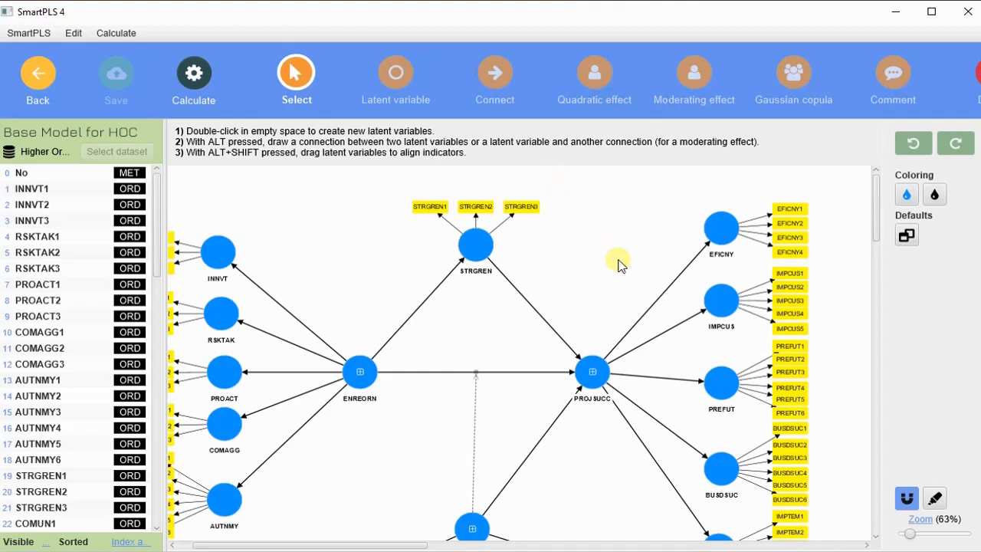
{"action": "scroll", "coordinate": [622, 256], "scroll_direction": "down", "scroll_amount": 2}
{"action": "scroll", "coordinate": [622, 257], "scroll_direction": "up", "scroll_amount": 2}
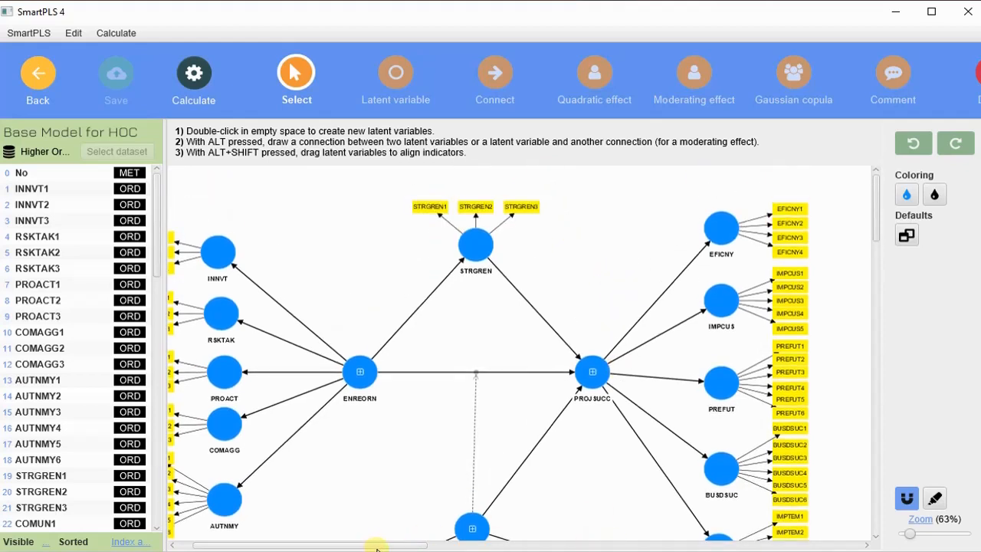
{"action": "left_click_drag", "start_coordinate": [385, 548], "coordinate": [371, 549]}
{"action": "scroll", "coordinate": [669, 310], "scroll_direction": "down", "scroll_amount": 1}
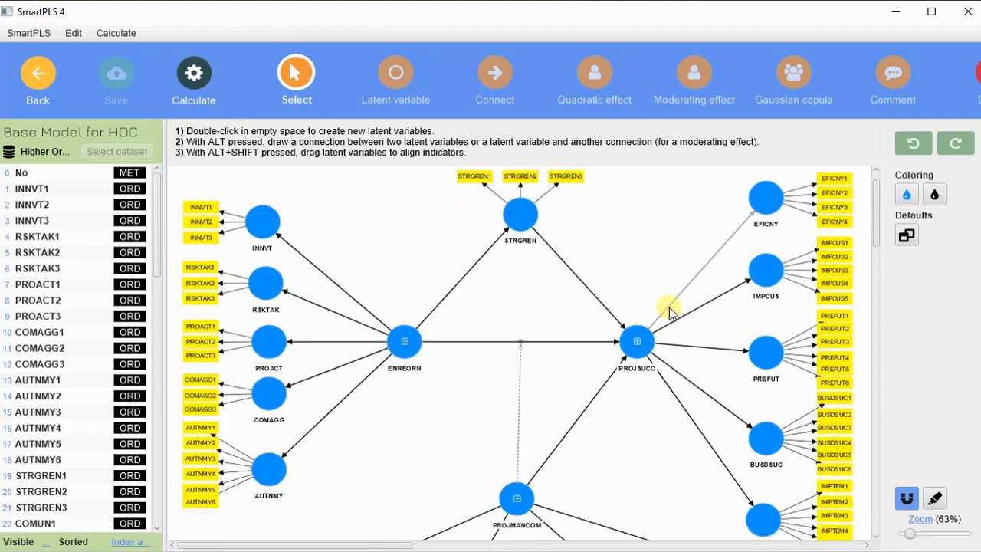
{"action": "scroll", "coordinate": [668, 310], "scroll_direction": "up", "scroll_amount": 1}
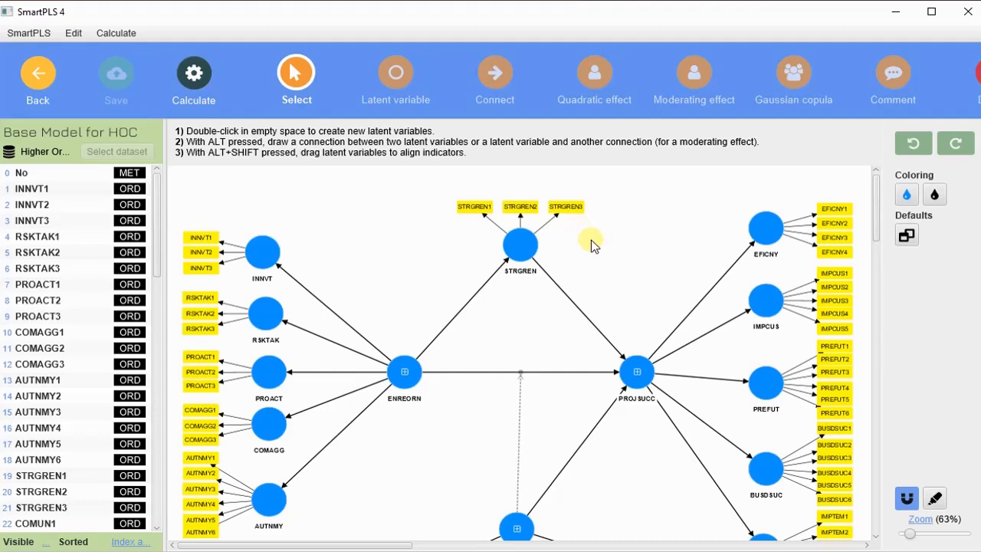
{"action": "scroll", "coordinate": [591, 244], "scroll_direction": "down", "scroll_amount": 3}
{"action": "scroll", "coordinate": [592, 244], "scroll_direction": "up", "scroll_amount": 3}
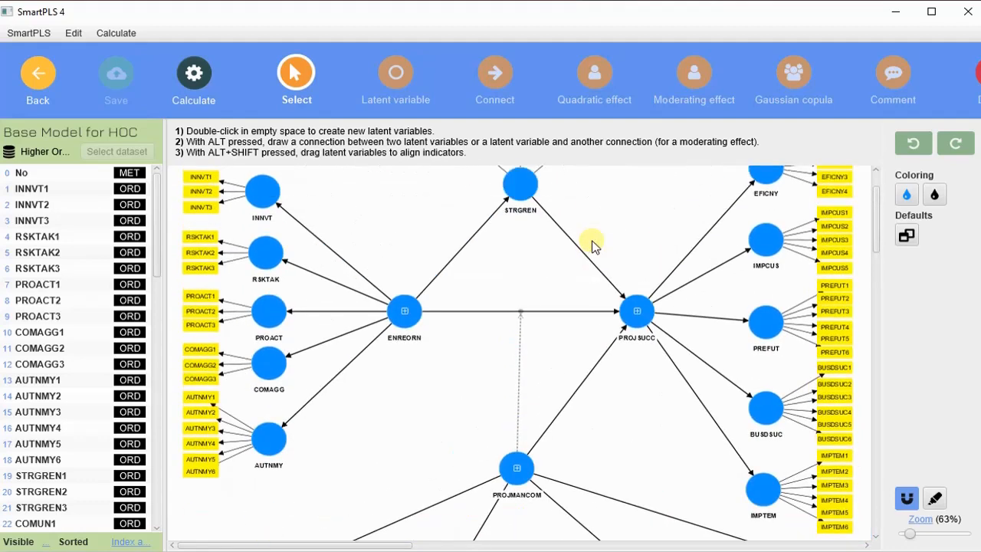
{"action": "scroll", "coordinate": [592, 244], "scroll_direction": "down", "scroll_amount": 4}
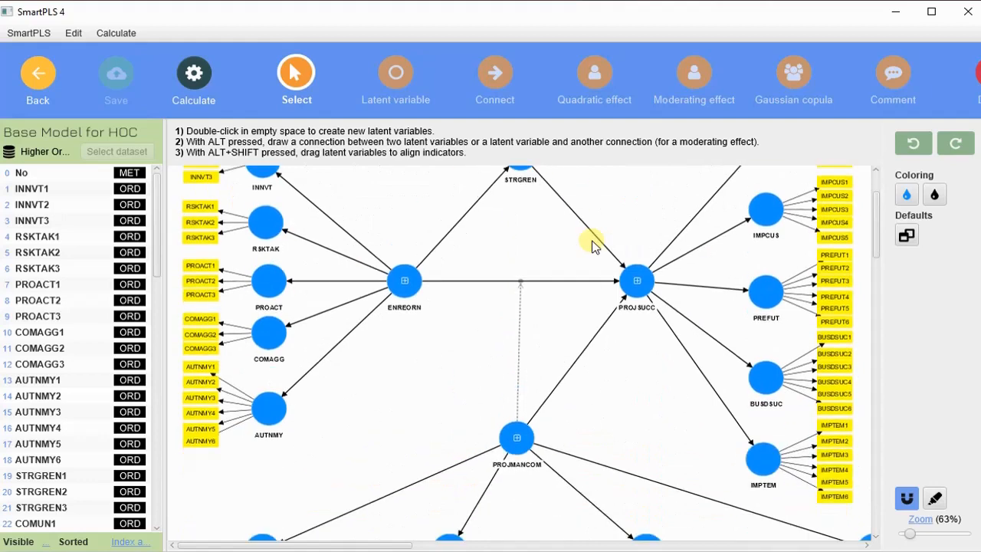
{"action": "scroll", "coordinate": [592, 243], "scroll_direction": "up", "scroll_amount": 2}
{"action": "scroll", "coordinate": [593, 243], "scroll_direction": "up", "scroll_amount": 2}
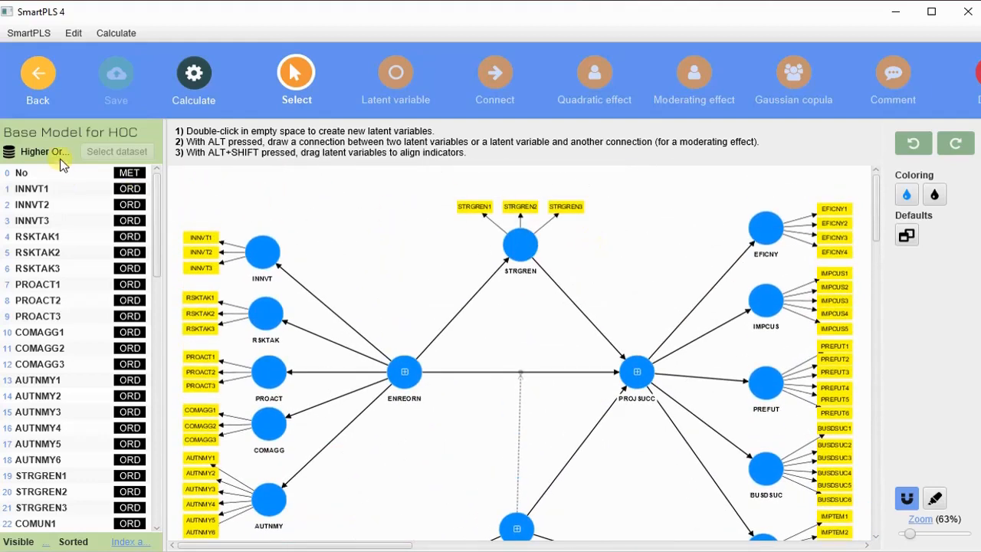
Go back to the Welcome page and bring up the context menu for Base Model for HOC
{"action": "left_click", "coordinate": [35, 78]}
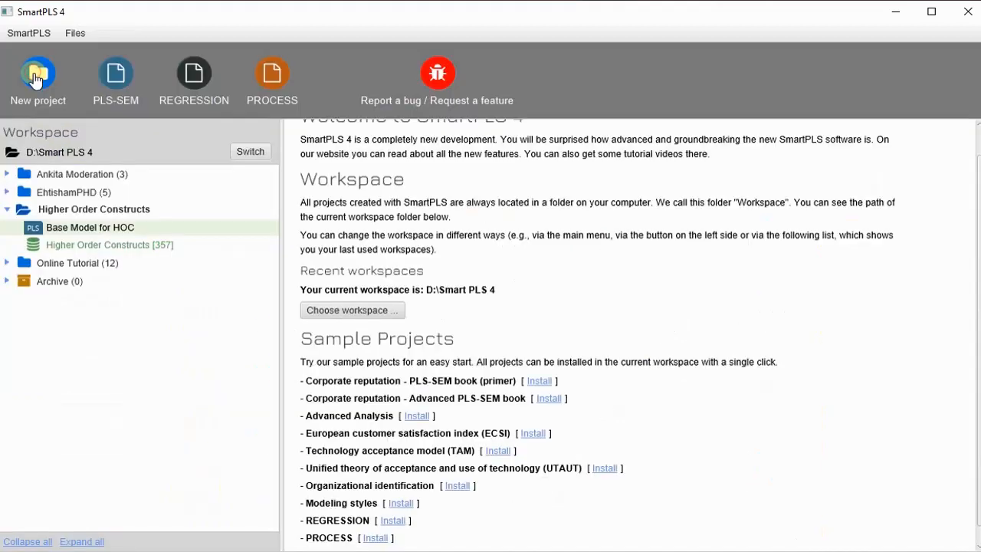
{"action": "right_click", "coordinate": [113, 230]}
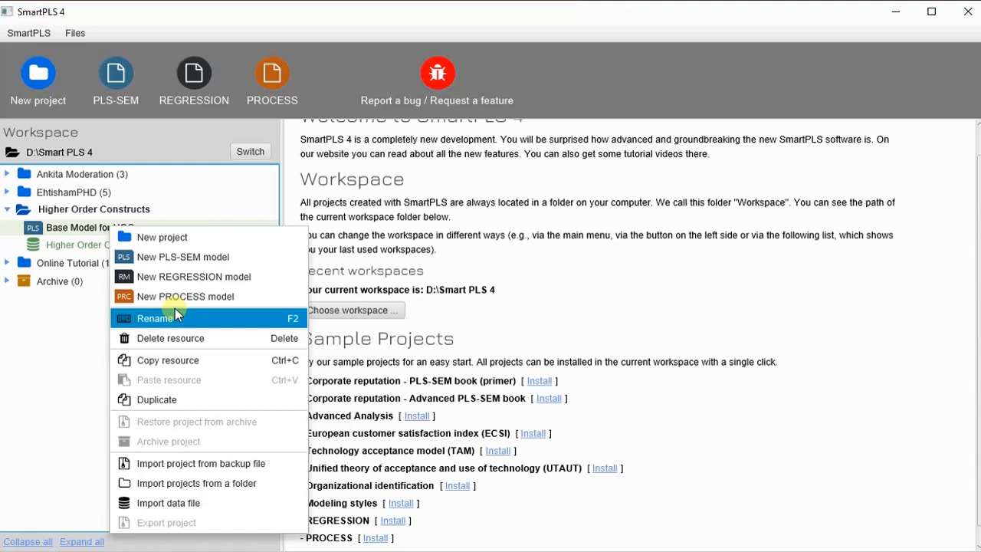
Create a new PLS-SEM model and save it as 'Simple HOC Model P1'
{"action": "left_click", "coordinate": [214, 259]}
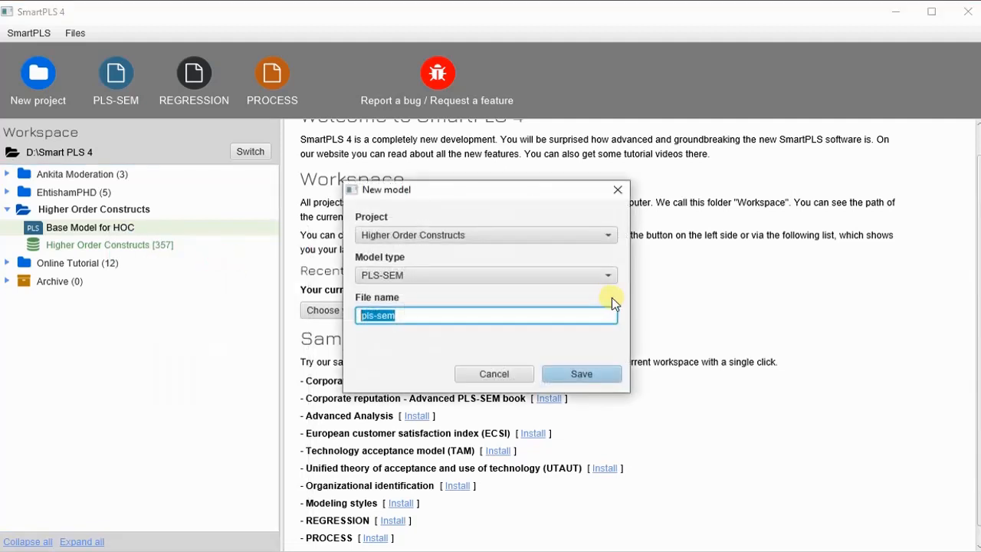
{"action": "type", "text": "Simple HOC Model P1"}
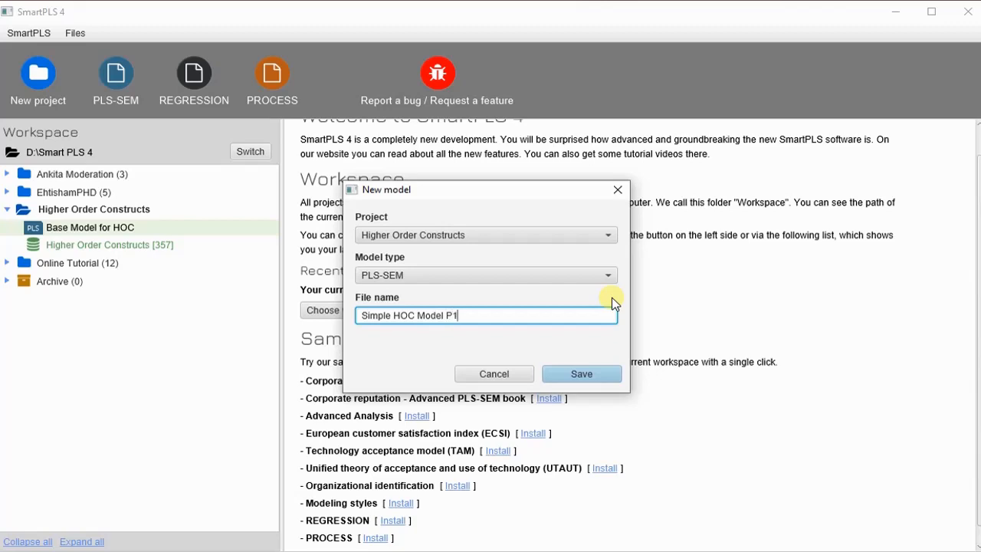
{"action": "left_click", "coordinate": [594, 377]}
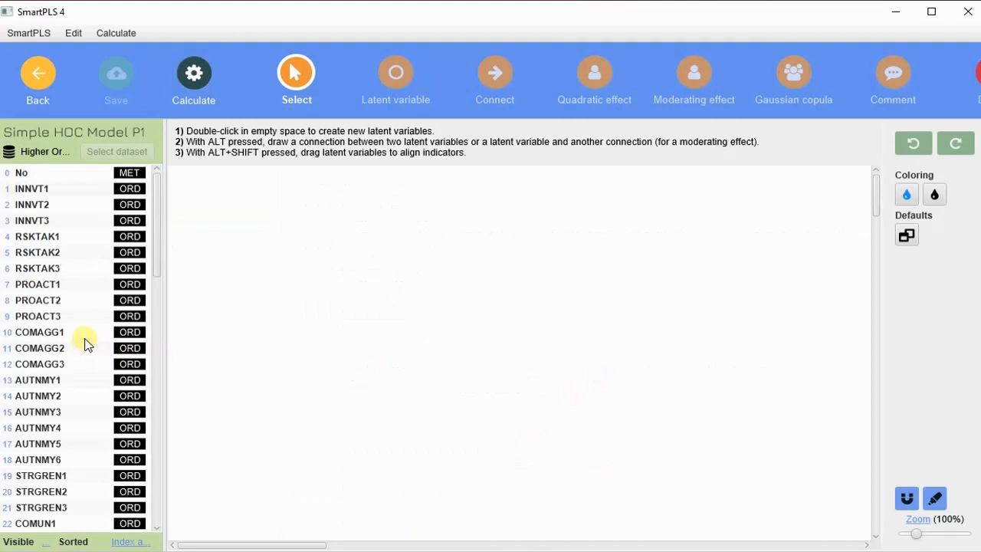
Inspect the INNVT1 and INNVT3 indicator statistics in the indicator list
{"action": "left_click", "coordinate": [53, 191]}
{"action": "scroll", "coordinate": [78, 281], "scroll_direction": "down", "scroll_amount": 2}
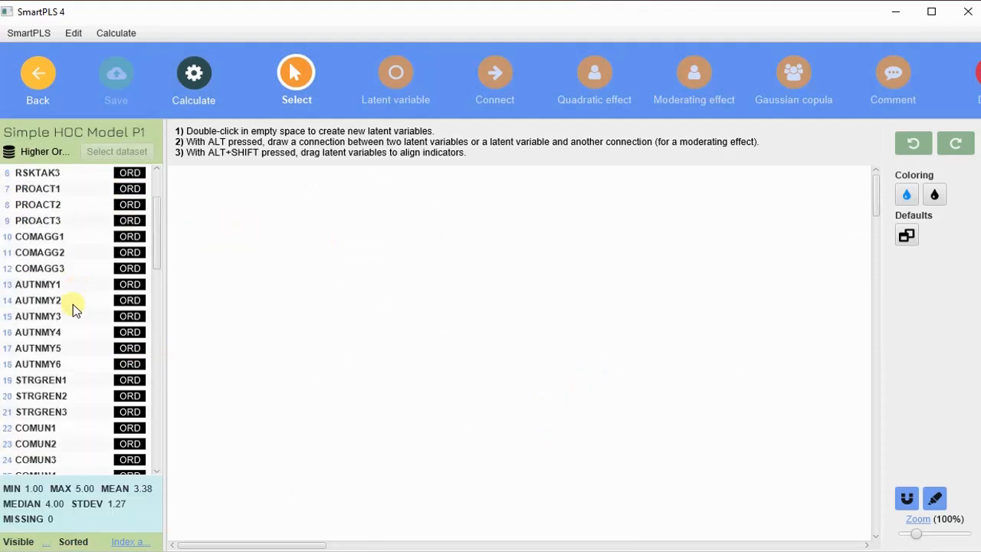
{"action": "scroll", "coordinate": [63, 377], "scroll_direction": "up", "scroll_amount": 2}
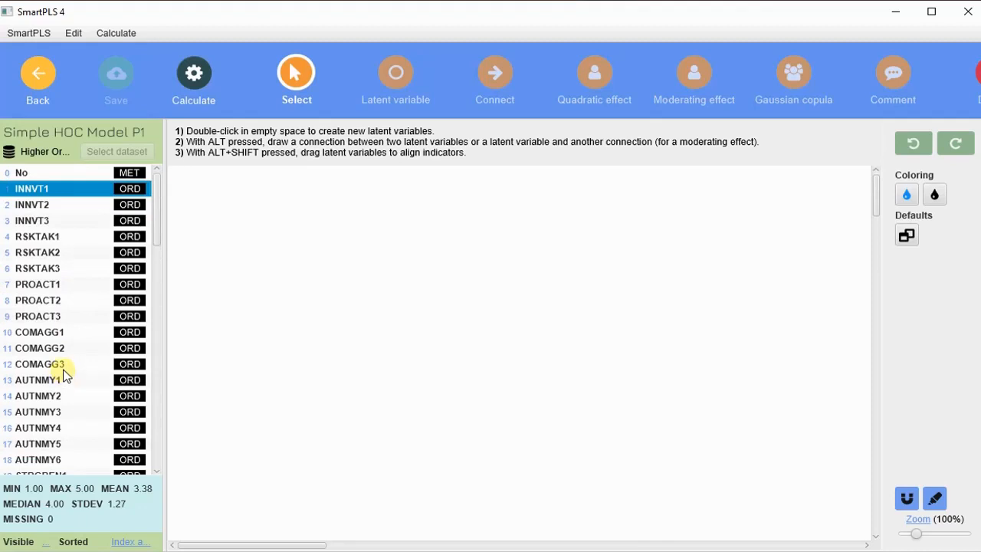
{"action": "left_click", "coordinate": [73, 220]}
{"action": "left_click", "coordinate": [74, 186]}
Drop INNVT1–INNVT3 onto the canvas as a new construct named INNVT
{"action": "left_click", "coordinate": [76, 221], "text": "shift"}
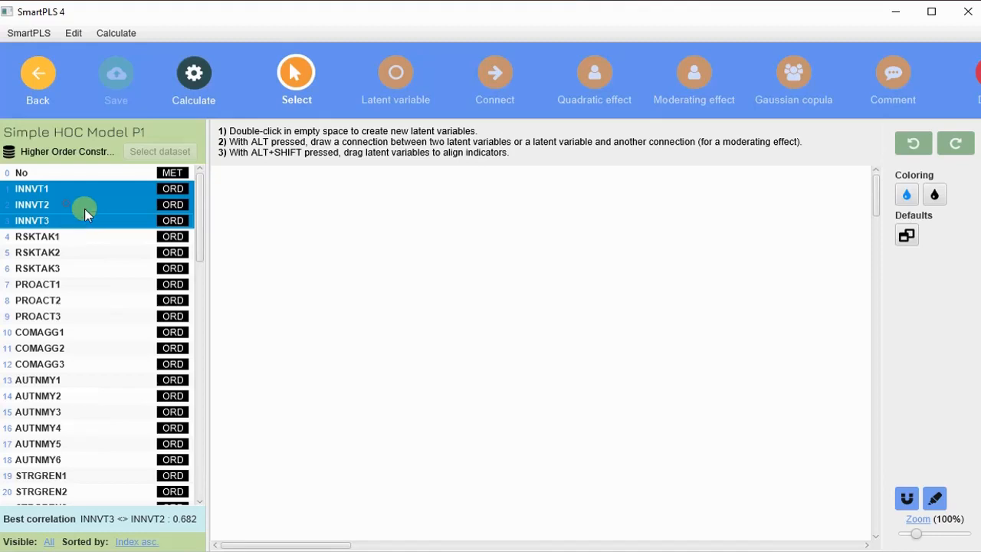
{"action": "left_click_drag", "start_coordinate": [86, 214], "coordinate": [303, 263]}
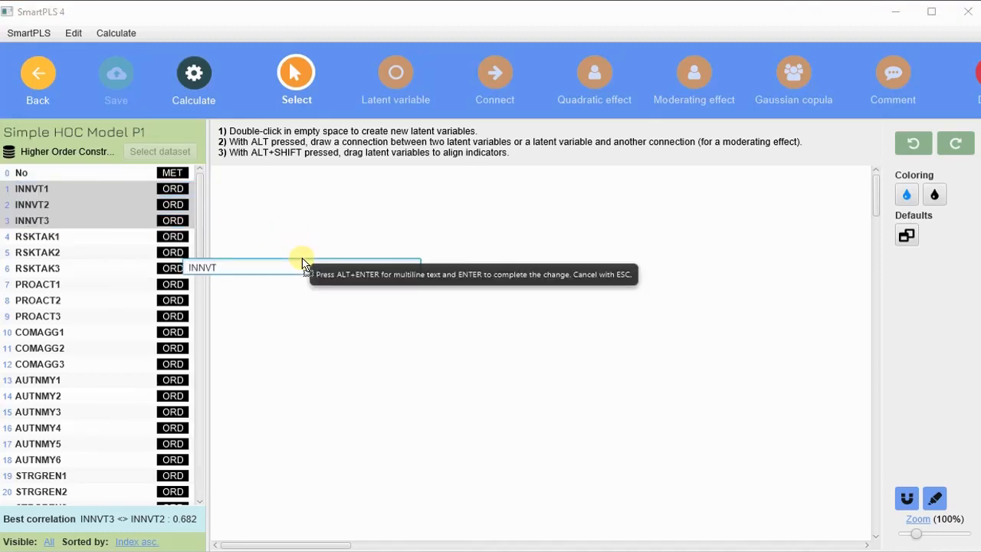
{"action": "key", "text": "Return"}
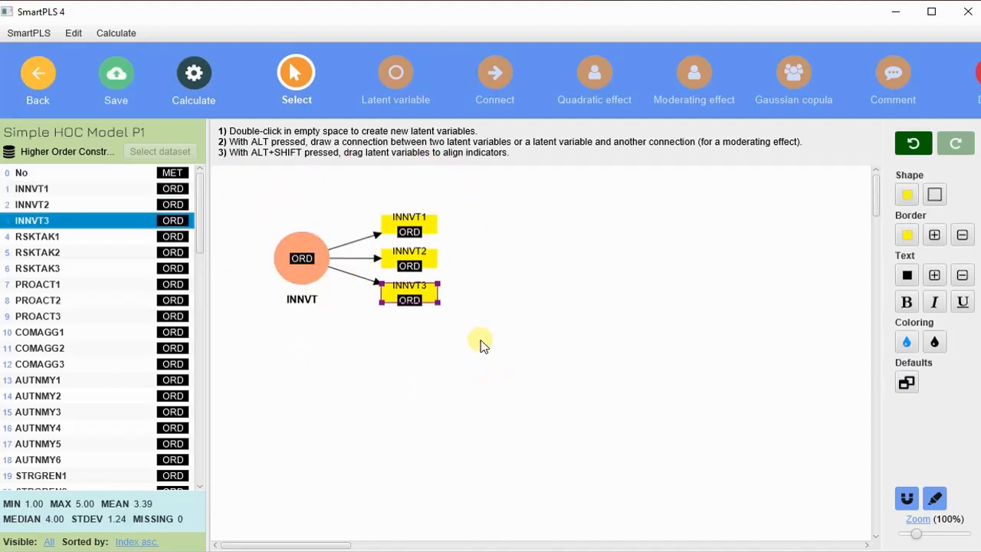
{"action": "left_click", "coordinate": [98, 235]}
Drop RSKTAK1–RSKTAK3 below INNVT as a new construct named RSKTAK
{"action": "left_click", "coordinate": [107, 268], "text": "shift"}
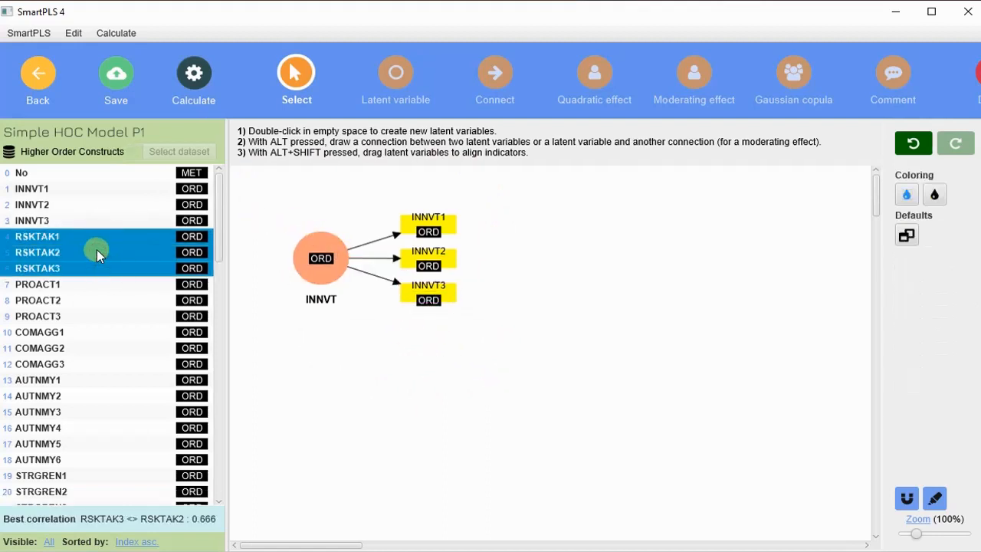
{"action": "left_click_drag", "start_coordinate": [96, 249], "coordinate": [337, 367]}
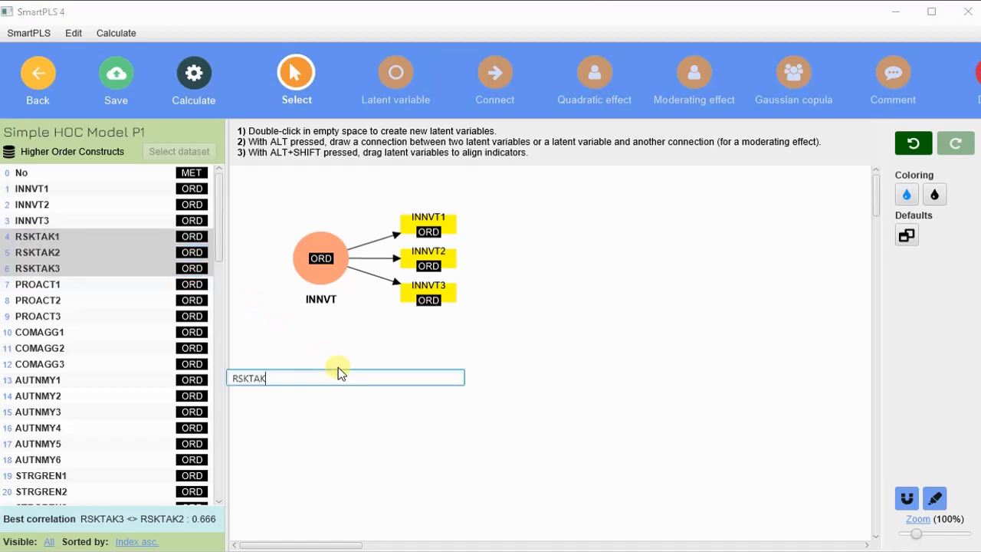
{"action": "key", "text": "Return"}
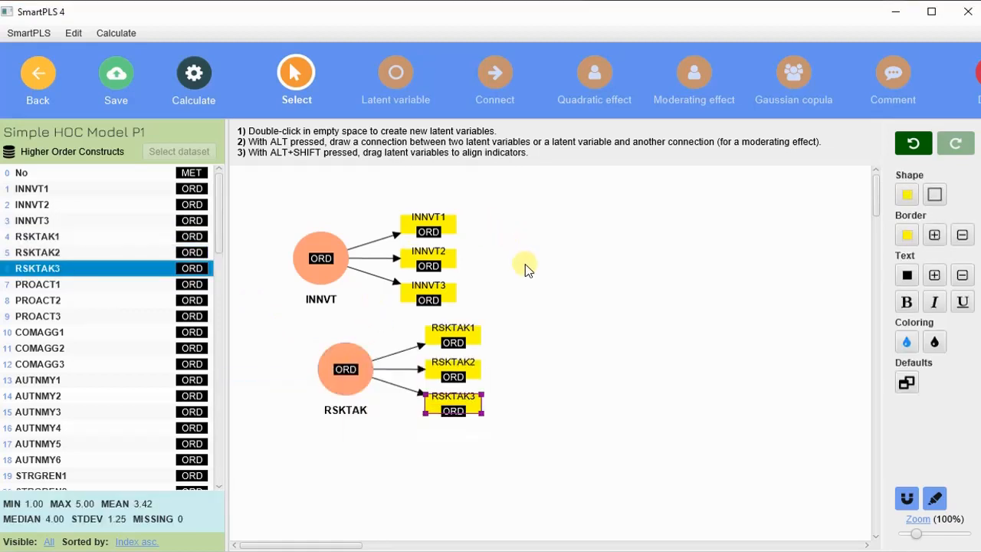
{"action": "scroll", "coordinate": [511, 275], "scroll_direction": "down", "scroll_amount": 1}
Put the INNVT and RSKTAK indicators on the left and nudge both constructs right
{"action": "left_click", "coordinate": [320, 199]}
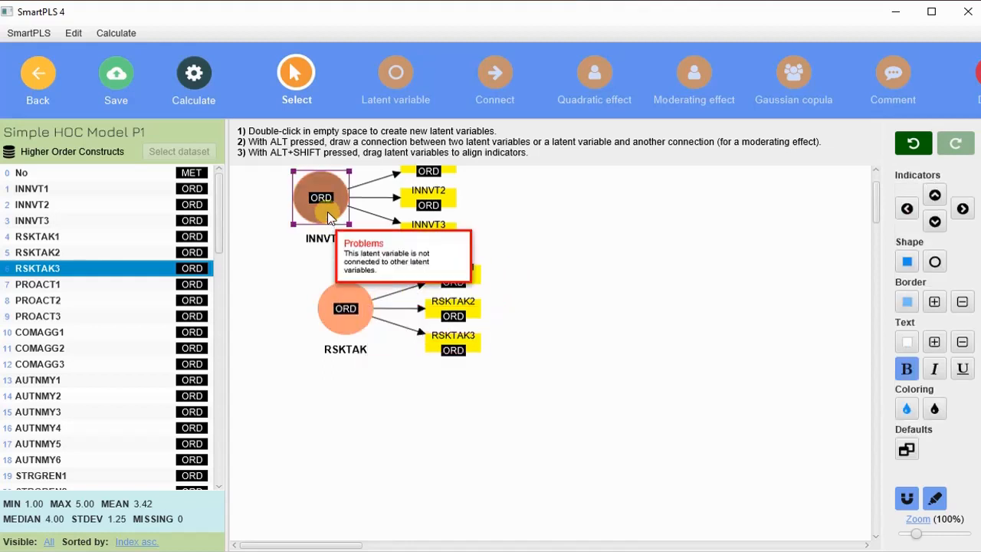
{"action": "left_click", "coordinate": [908, 208]}
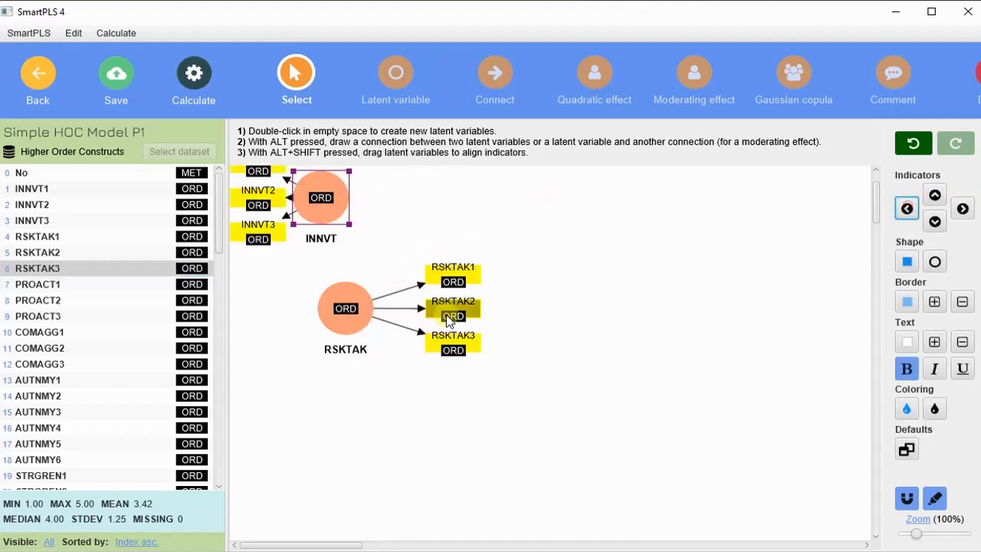
{"action": "left_click", "coordinate": [339, 307]}
{"action": "left_click", "coordinate": [916, 212]}
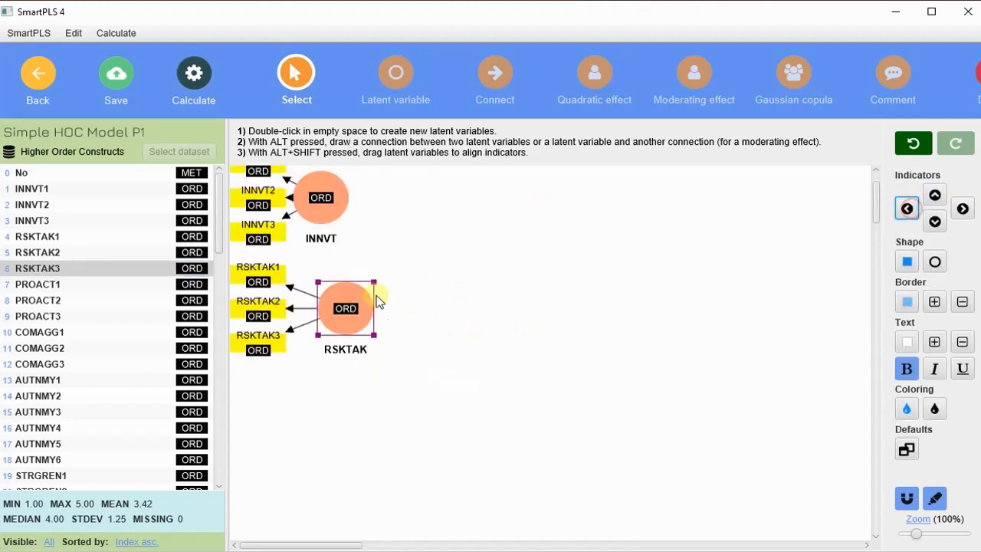
{"action": "left_click_drag", "start_coordinate": [349, 217], "coordinate": [378, 226]}
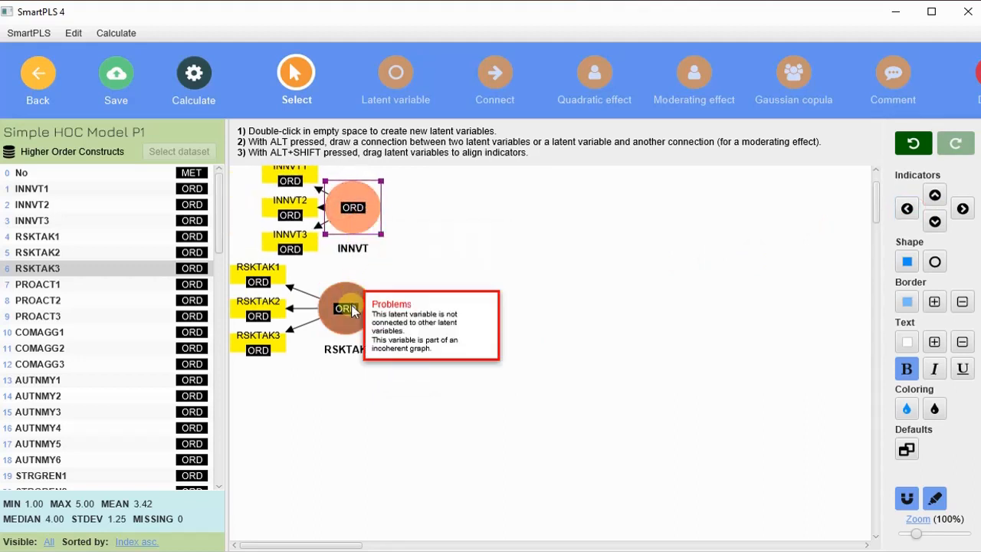
{"action": "left_click_drag", "start_coordinate": [356, 292], "coordinate": [376, 305]}
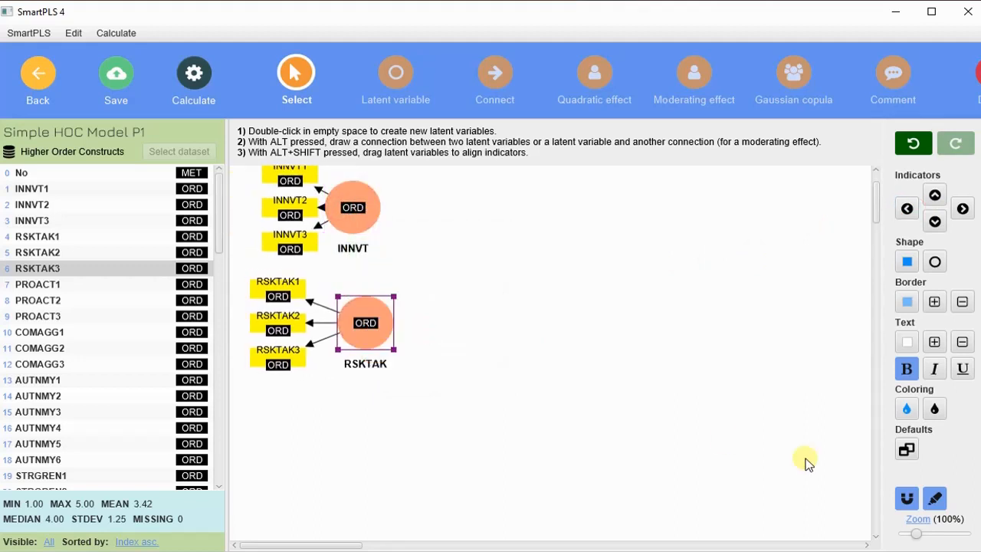
{"action": "left_click", "coordinate": [936, 498]}
{"action": "scroll", "coordinate": [454, 329], "scroll_direction": "up", "scroll_amount": 2}
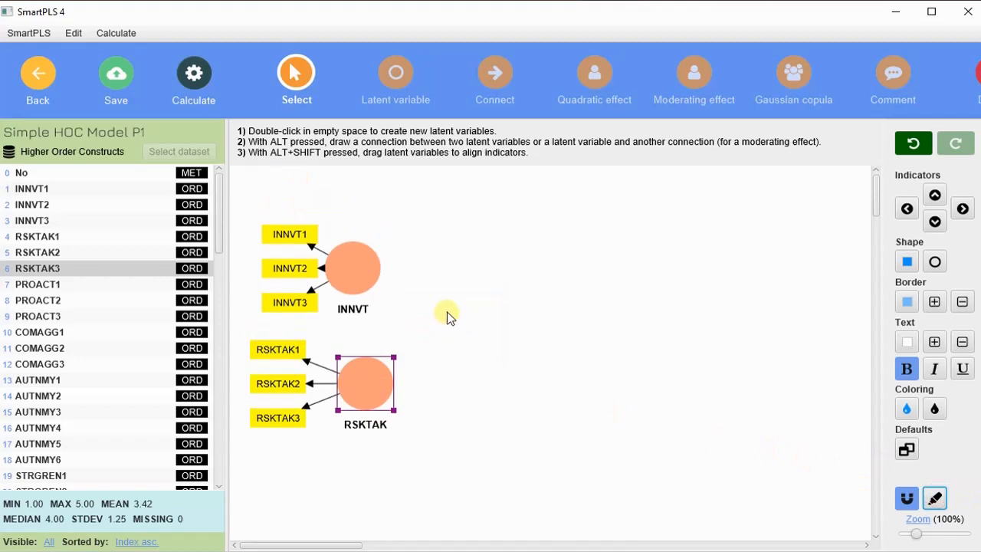
{"action": "scroll", "coordinate": [398, 444], "scroll_direction": "down", "scroll_amount": 2}
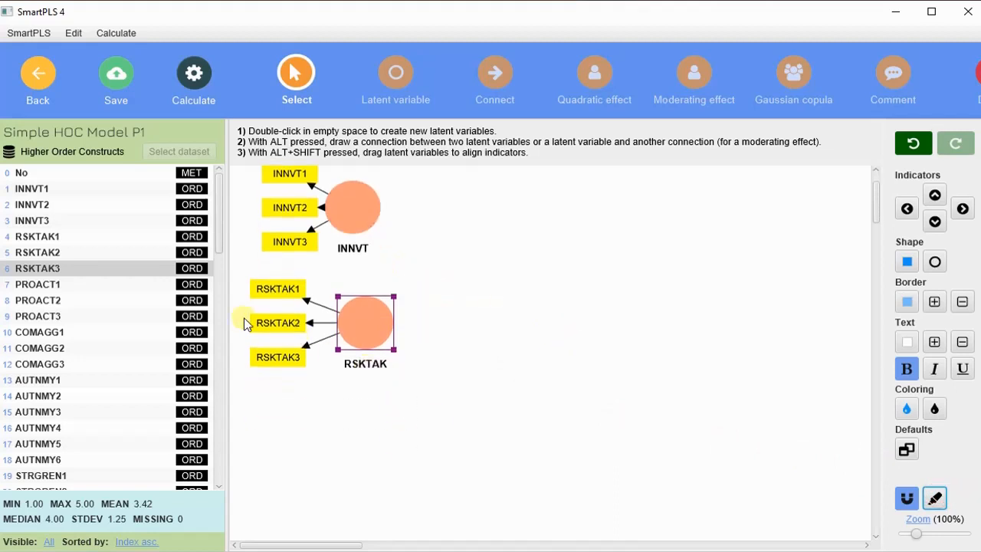
{"action": "scroll", "coordinate": [120, 340], "scroll_direction": "down", "scroll_amount": 4}
Drop STRGREN1–STRGREN3 at the upper right as a new construct named STRGREN
{"action": "left_click", "coordinate": [105, 286]}
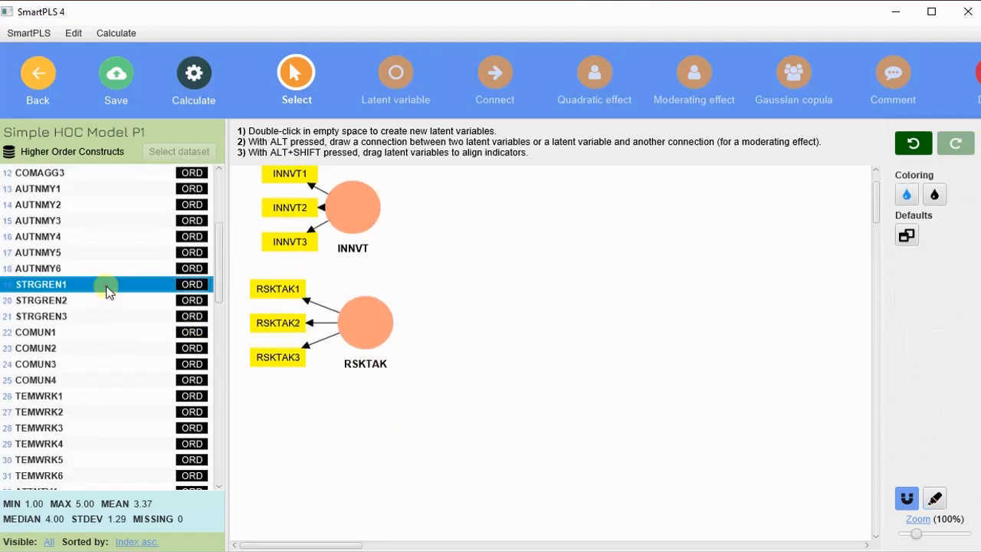
{"action": "left_click", "coordinate": [121, 315], "text": "shift"}
{"action": "left_click_drag", "start_coordinate": [101, 294], "coordinate": [574, 217]}
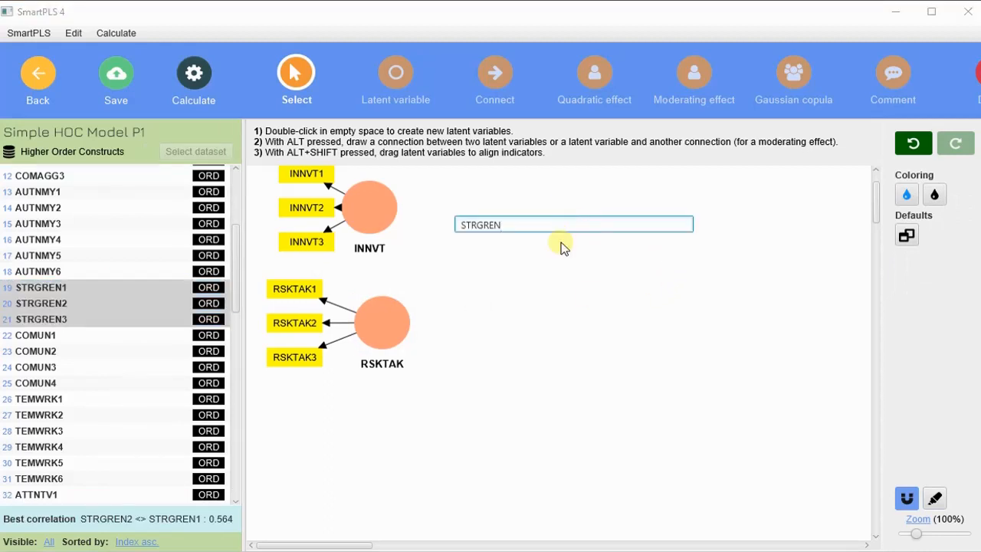
{"action": "left_click", "coordinate": [562, 243]}
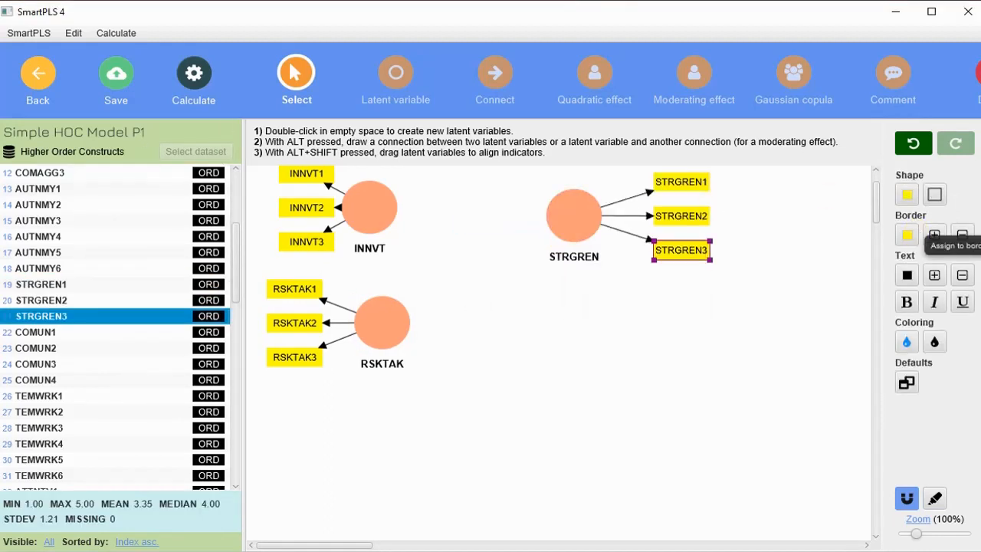
{"action": "scroll", "coordinate": [557, 294], "scroll_direction": "up", "scroll_amount": 1}
{"action": "scroll", "coordinate": [563, 284], "scroll_direction": "up", "scroll_amount": 1}
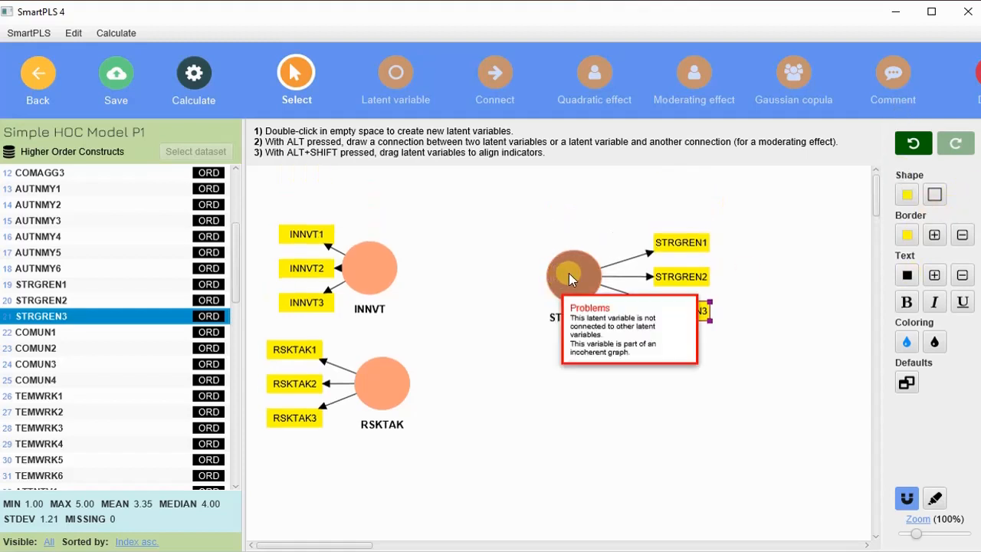
Place STRGREN's indicators above it, raise STRGREN, and shift INNVT slightly right
{"action": "left_click", "coordinate": [574, 274]}
{"action": "left_click", "coordinate": [934, 195]}
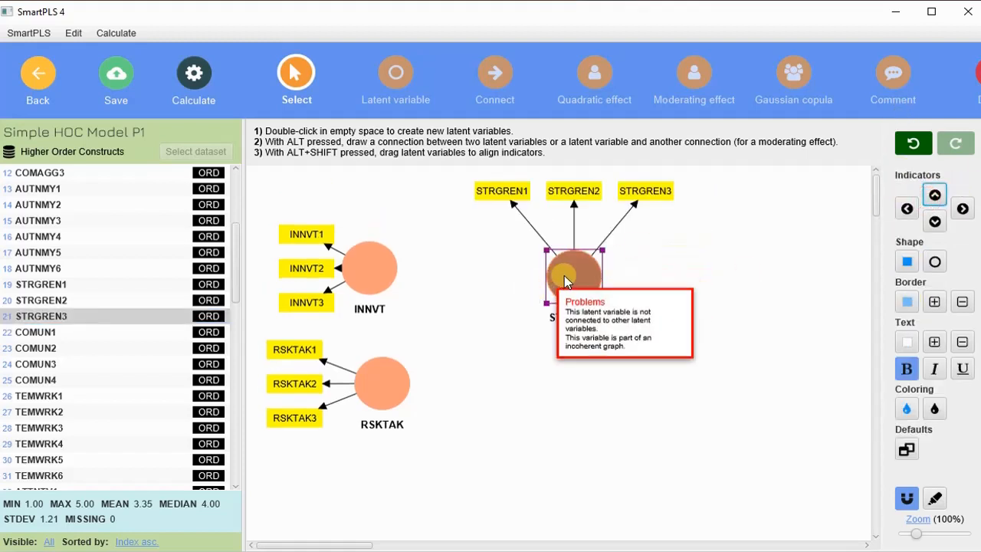
{"action": "left_click_drag", "start_coordinate": [564, 275], "coordinate": [566, 244]}
{"action": "left_click", "coordinate": [641, 247]}
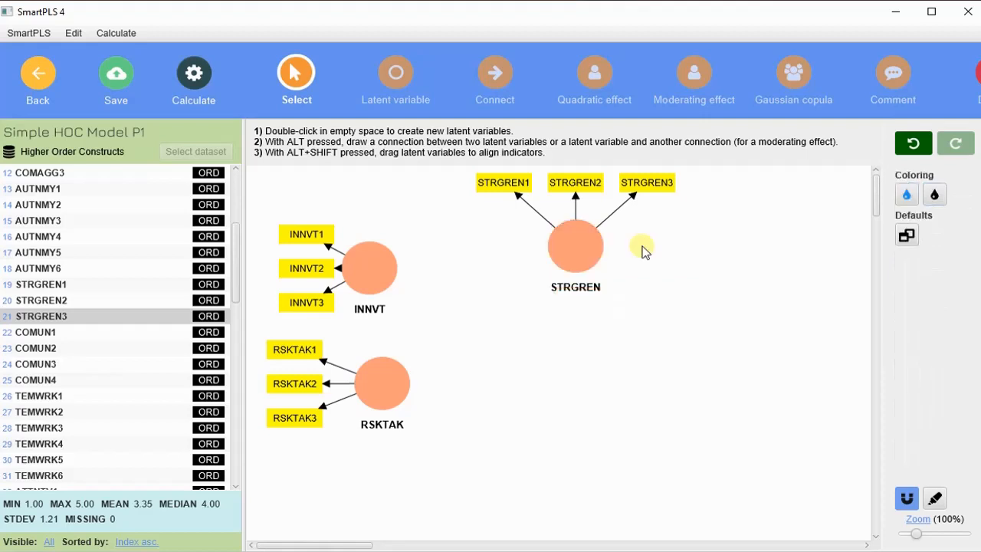
{"action": "left_click_drag", "start_coordinate": [373, 271], "coordinate": [392, 302]}
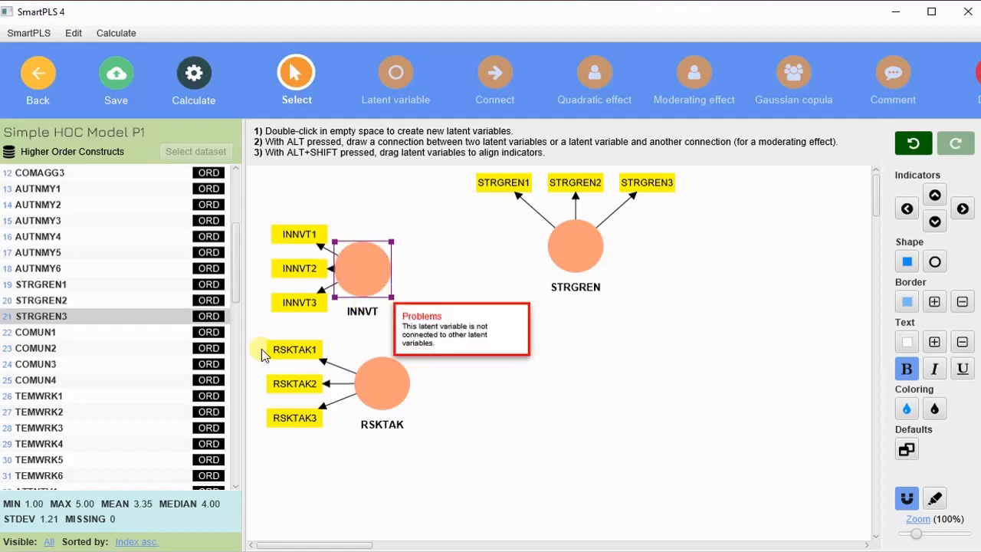
{"action": "scroll", "coordinate": [137, 352], "scroll_direction": "down", "scroll_amount": 4}
{"action": "scroll", "coordinate": [136, 346], "scroll_direction": "up", "scroll_amount": 2}
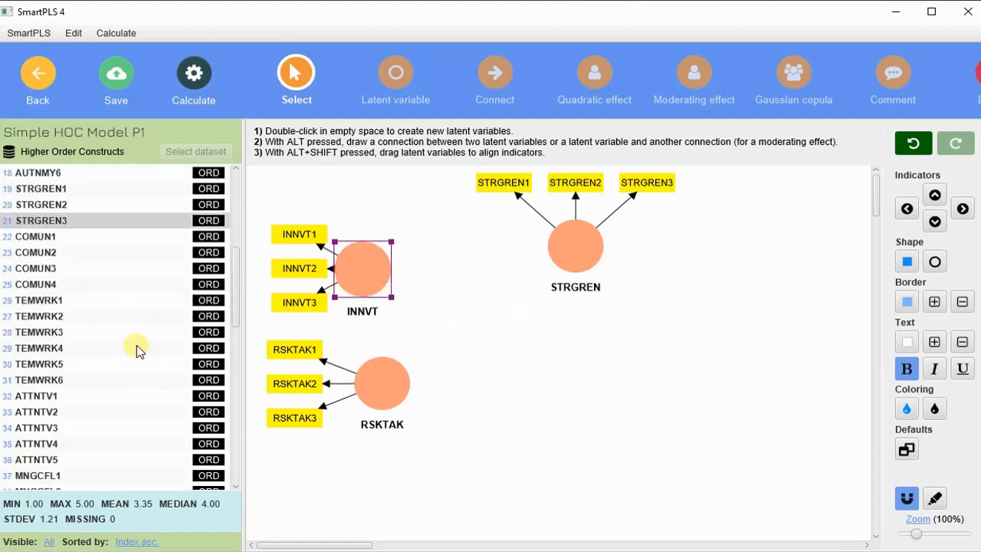
Create the COMUN construct from indicators COMUN1–COMUN4
{"action": "left_click", "coordinate": [88, 235]}
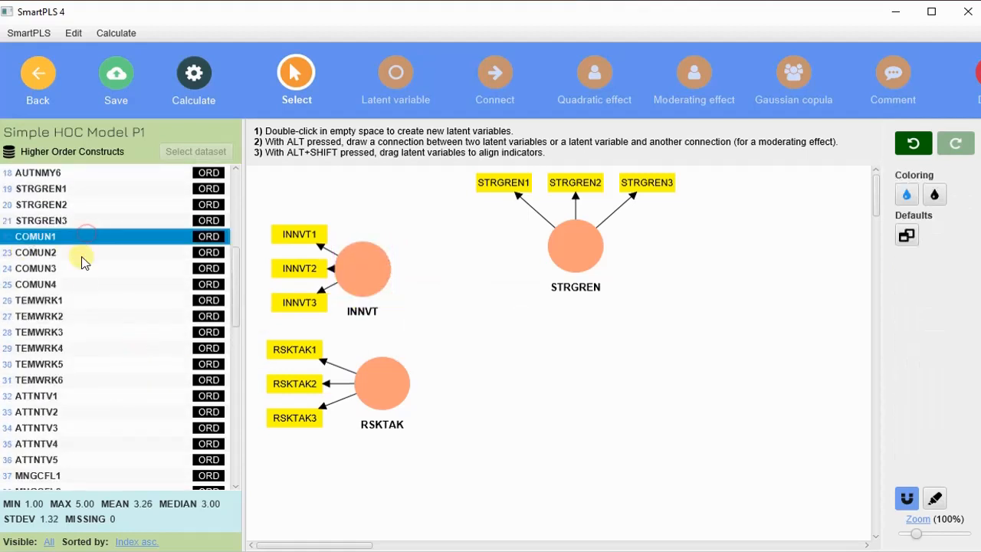
{"action": "left_click", "coordinate": [84, 289], "text": "shift"}
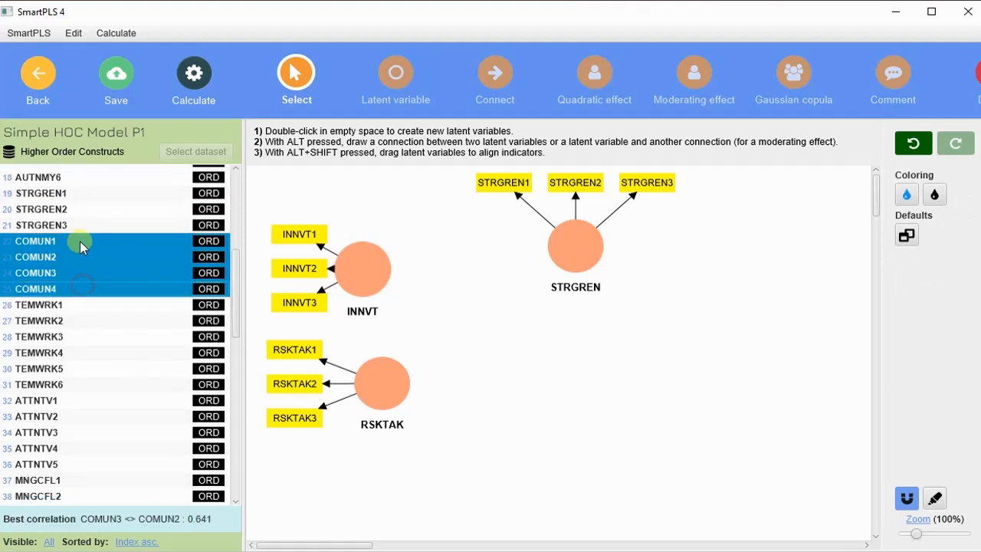
{"action": "left_click_drag", "start_coordinate": [77, 243], "coordinate": [563, 451]}
{"action": "key", "text": "Return"}
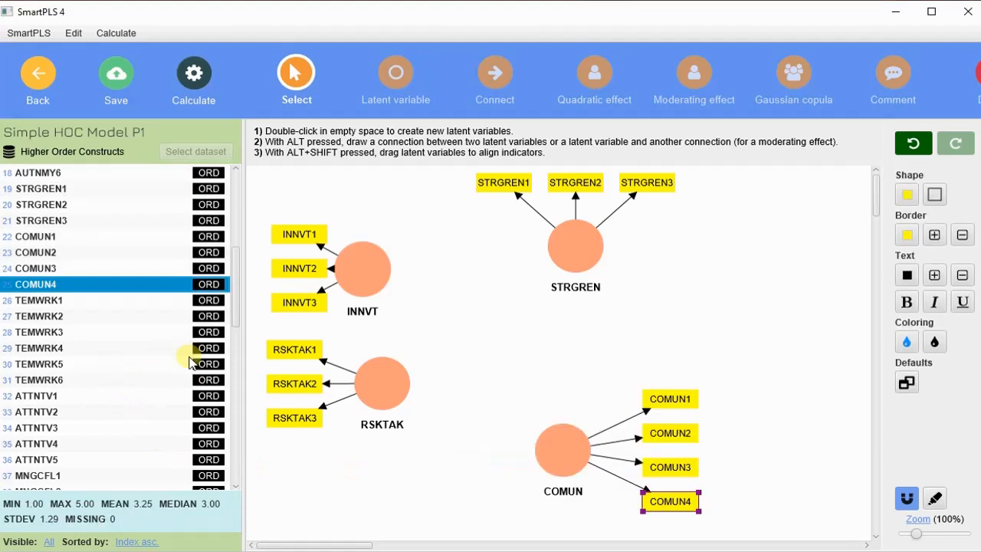
Create the ATTNTV construct from indicators ATTNTV1–ATTNTV5
{"action": "scroll", "coordinate": [27, 375], "scroll_direction": "down", "scroll_amount": 2}
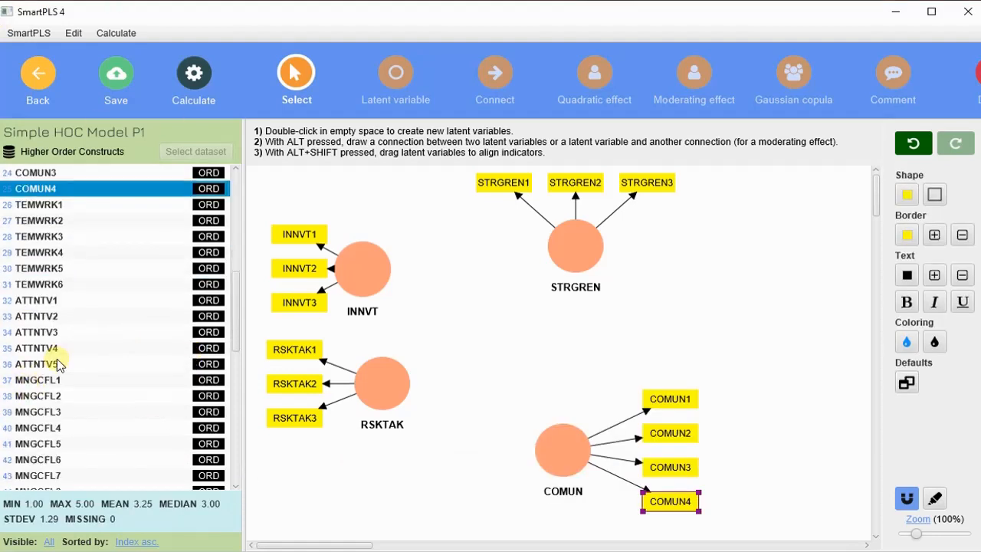
{"action": "scroll", "coordinate": [84, 303], "scroll_direction": "down", "scroll_amount": 1}
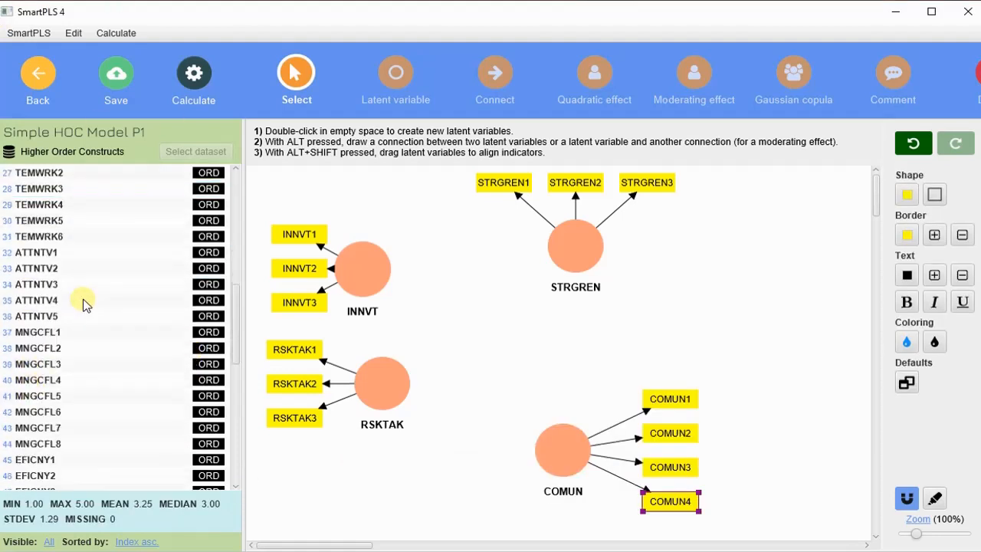
{"action": "scroll", "coordinate": [84, 303], "scroll_direction": "up", "scroll_amount": 1}
{"action": "left_click", "coordinate": [85, 306]}
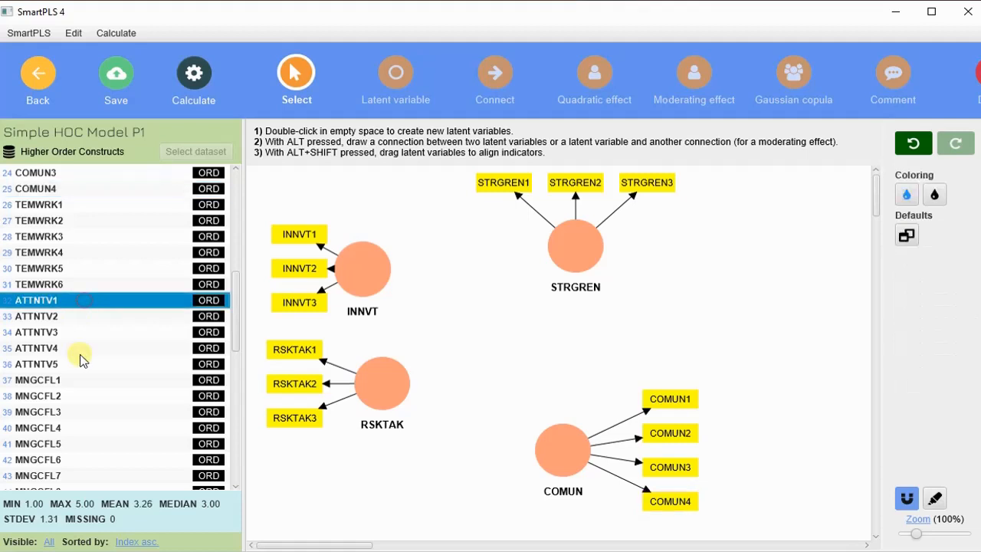
{"action": "left_click", "coordinate": [79, 365], "text": "shift"}
{"action": "left_click_drag", "start_coordinate": [685, 425], "coordinate": [743, 439]}
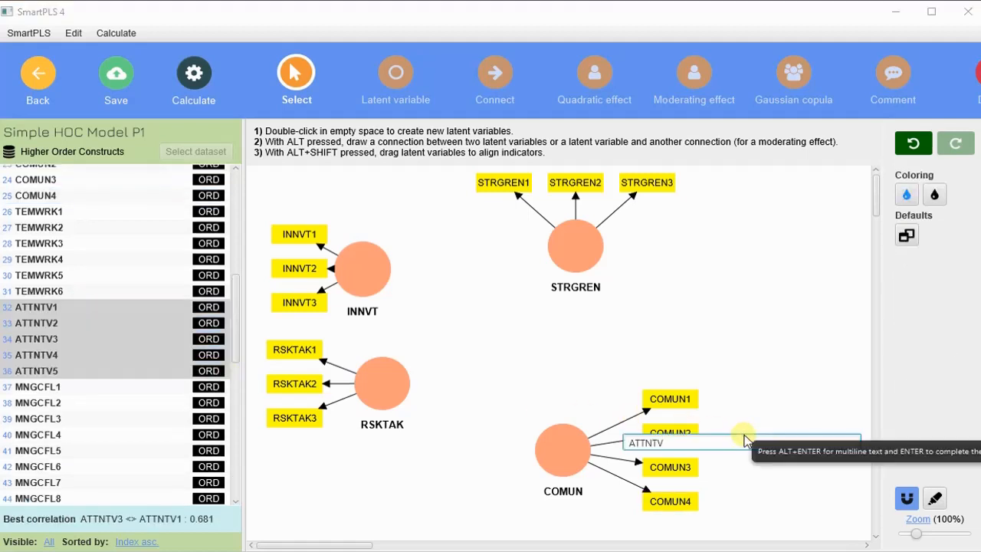
{"action": "key", "text": "Return"}
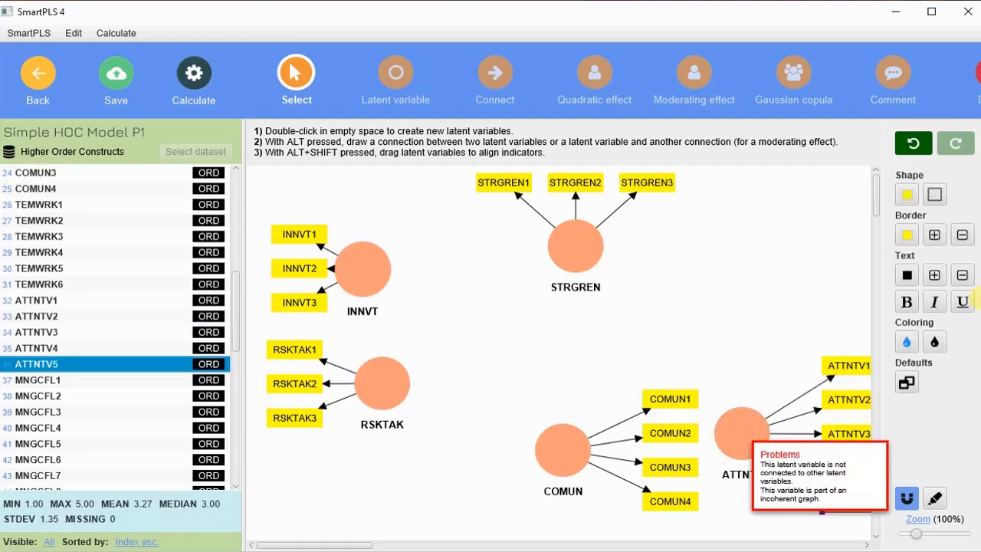
Create the EFICNY construct from indicators EFICNY1–EFICNY4
{"action": "scroll", "coordinate": [85, 371], "scroll_direction": "down", "scroll_amount": 4}
{"action": "scroll", "coordinate": [76, 366], "scroll_direction": "down", "scroll_amount": 2}
{"action": "scroll", "coordinate": [76, 365], "scroll_direction": "up", "scroll_amount": 2}
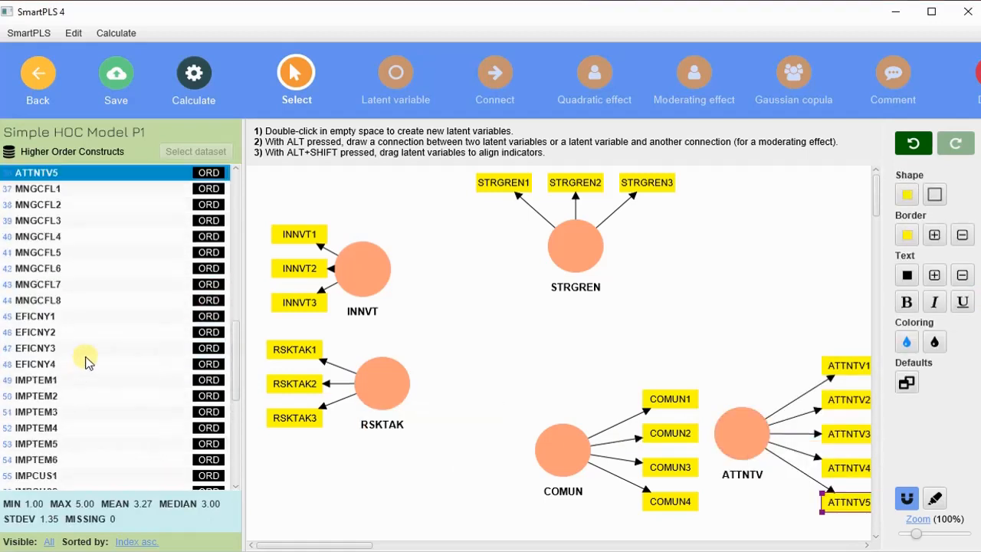
{"action": "left_click", "coordinate": [76, 314]}
{"action": "left_click", "coordinate": [77, 366], "text": "shift"}
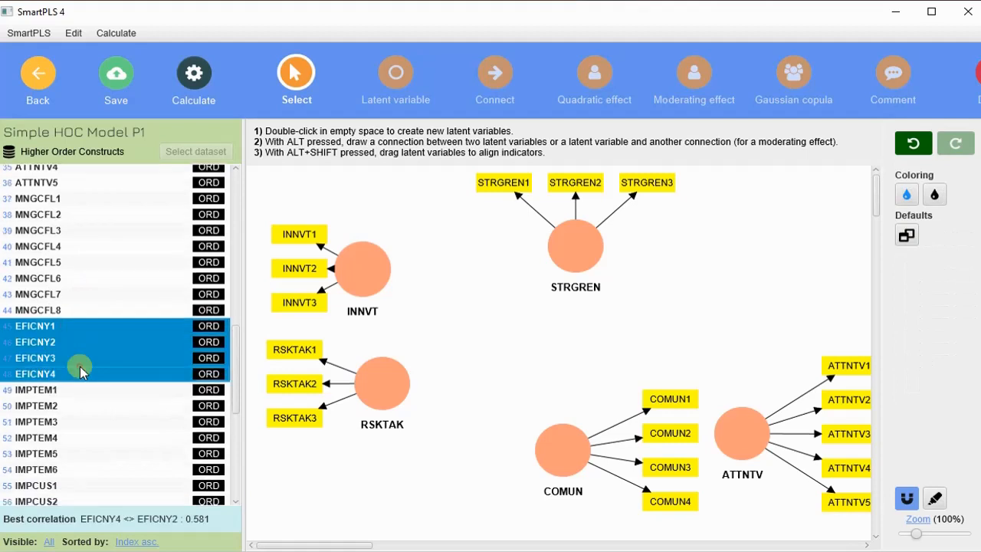
{"action": "left_click_drag", "start_coordinate": [59, 352], "coordinate": [799, 232]}
{"action": "key", "text": "Return"}
{"action": "left_click", "coordinate": [104, 367]}
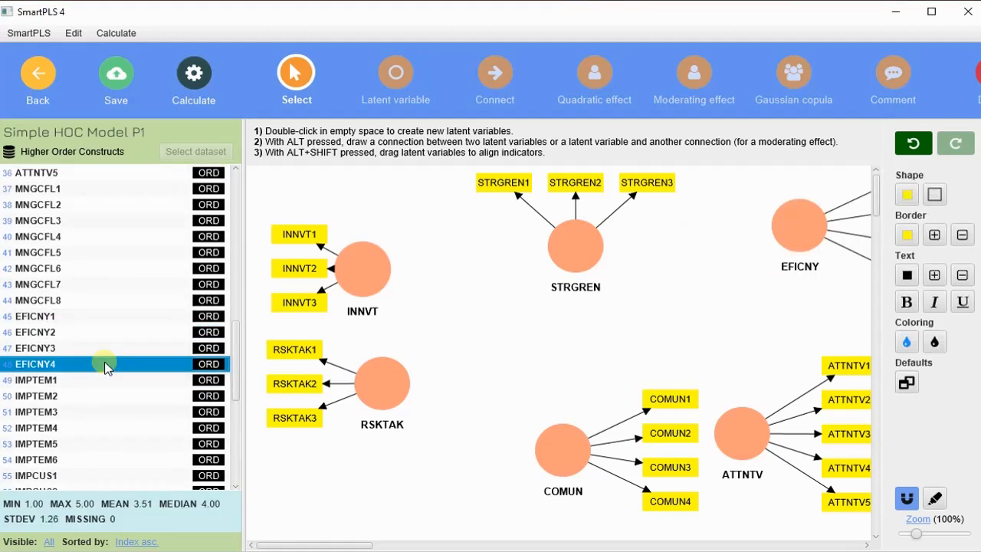
Create the IMPCUS construct from indicators IMPCUS1–IMPCUS5
{"action": "scroll", "coordinate": [95, 371], "scroll_direction": "down", "scroll_amount": 3}
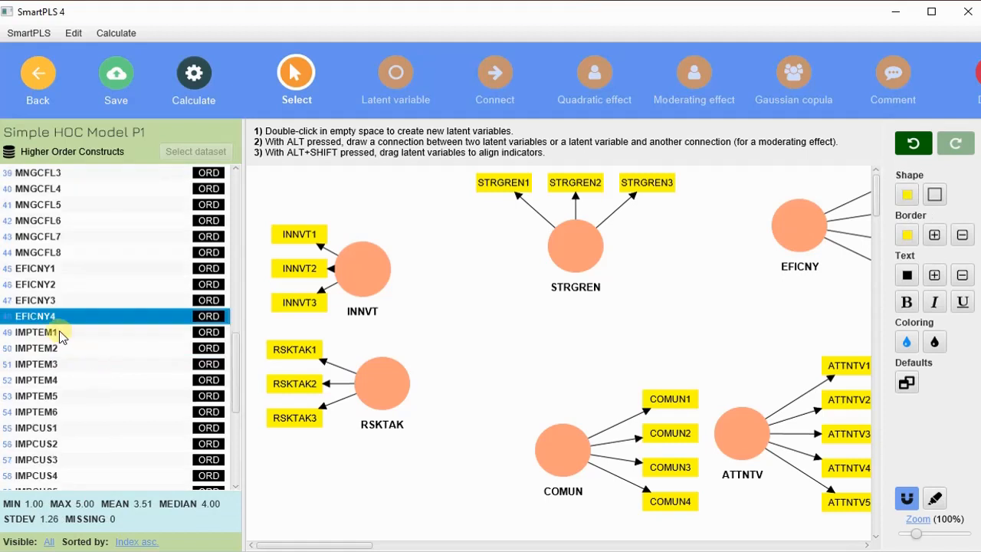
{"action": "scroll", "coordinate": [61, 337], "scroll_direction": "down", "scroll_amount": 3}
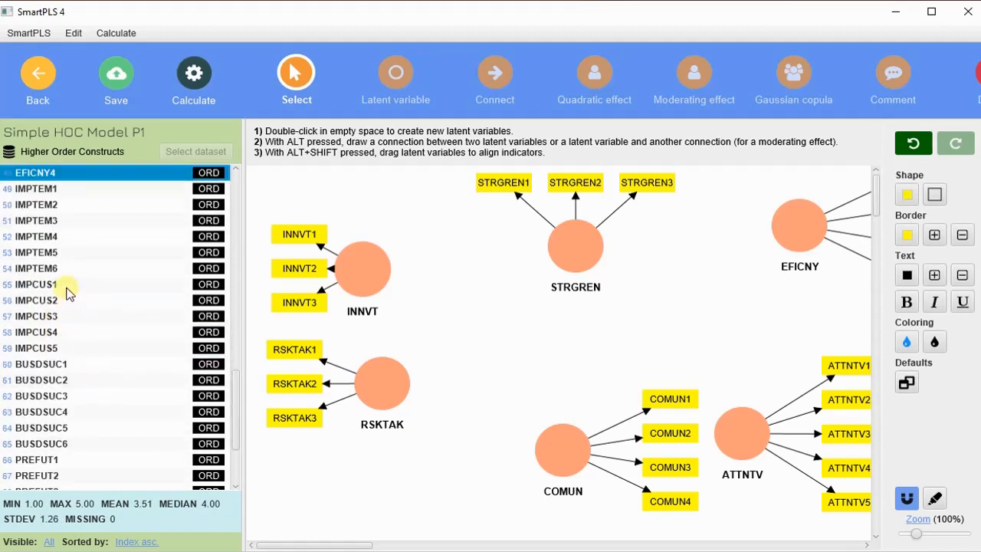
{"action": "scroll", "coordinate": [83, 348], "scroll_direction": "down", "scroll_amount": 2}
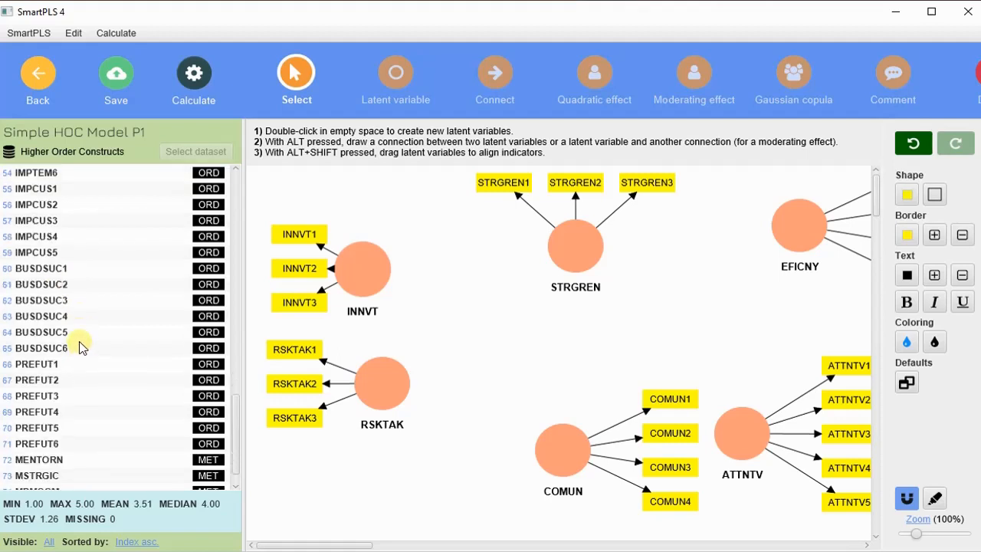
{"action": "scroll", "coordinate": [82, 347], "scroll_direction": "up", "scroll_amount": 1}
{"action": "left_click", "coordinate": [62, 235]}
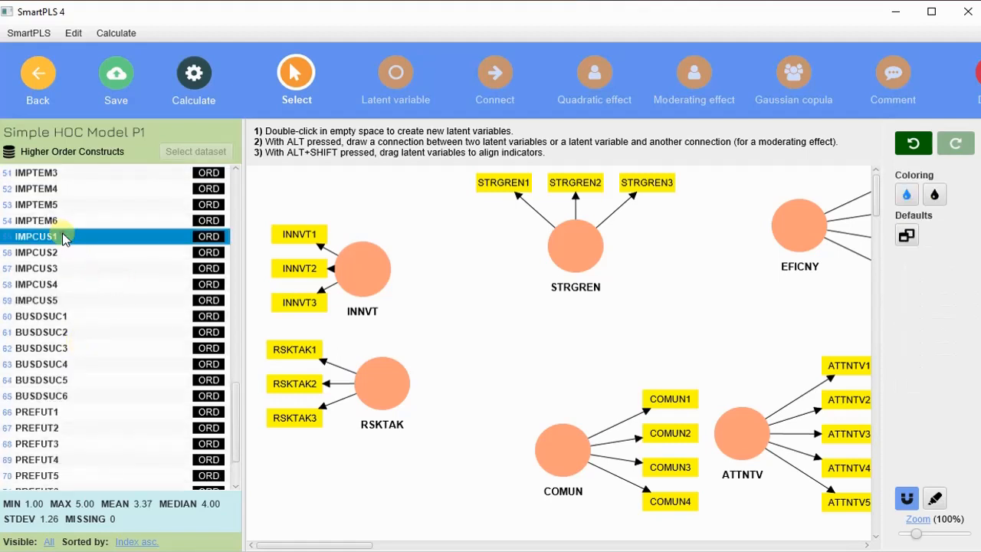
{"action": "left_click", "coordinate": [81, 299], "text": "shift"}
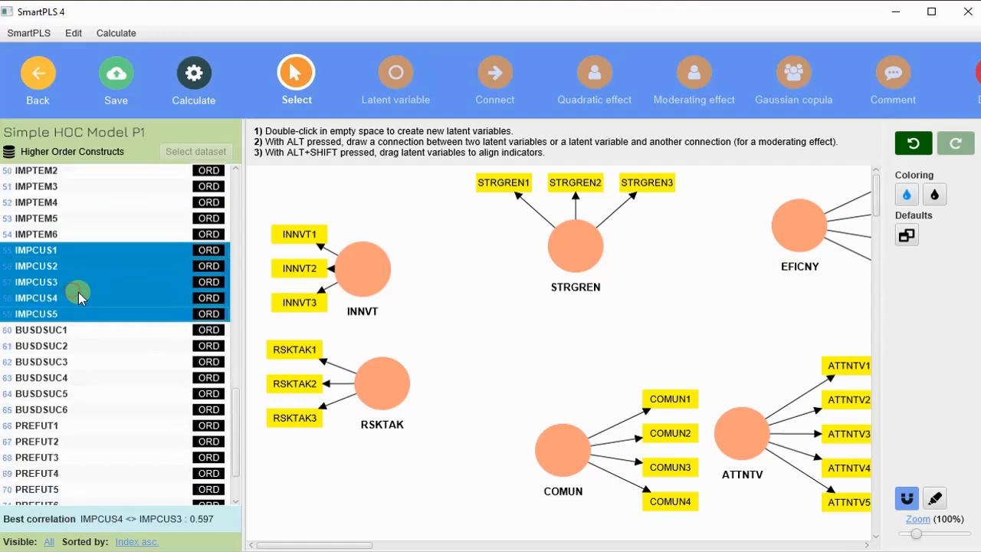
{"action": "left_click_drag", "start_coordinate": [77, 297], "coordinate": [806, 301]}
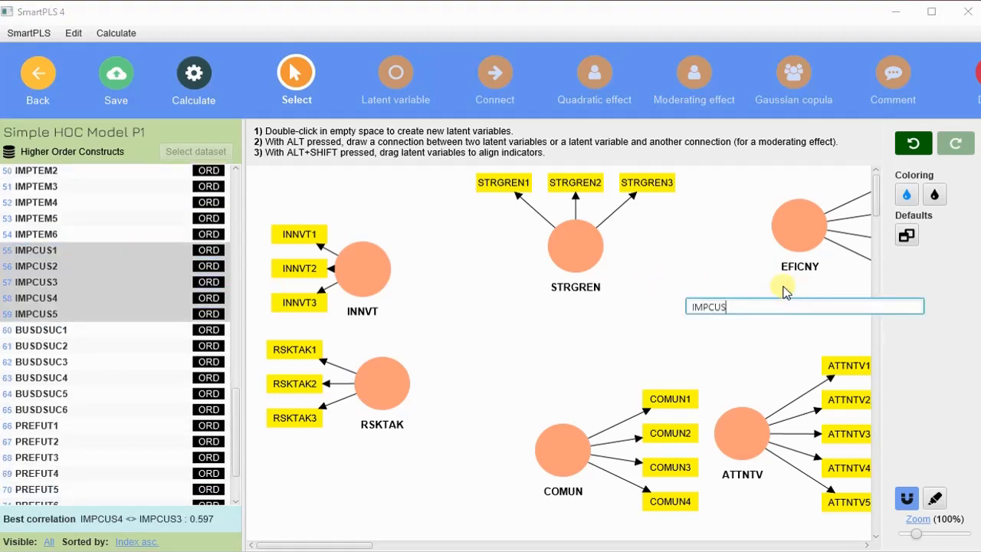
{"action": "key", "text": "Return"}
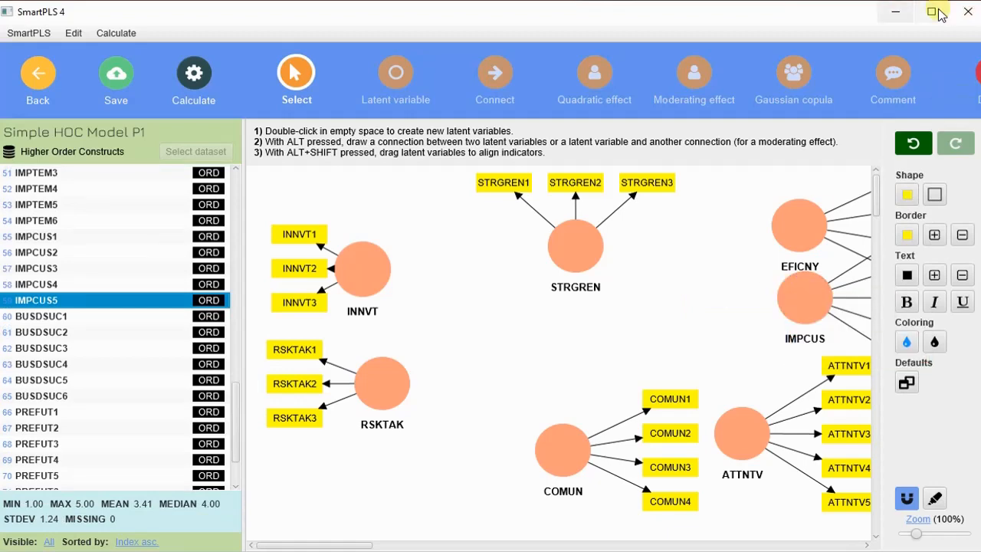
Separate COMUN, ATTNTV and IMPCUS on the canvas and zoom the diagram to 77%
{"action": "left_click", "coordinate": [939, 14]}
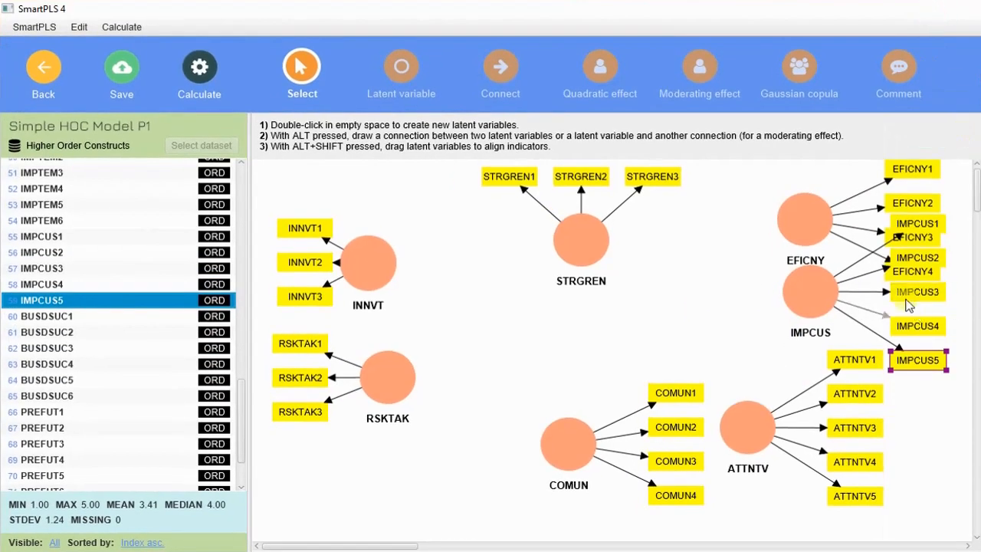
{"action": "left_click_drag", "start_coordinate": [551, 431], "coordinate": [501, 462]}
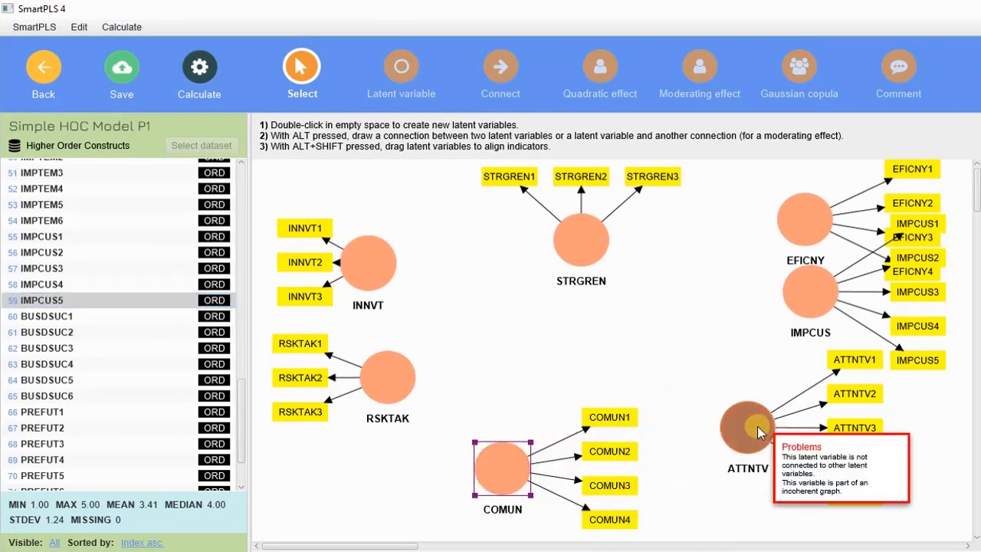
{"action": "left_click_drag", "start_coordinate": [757, 431], "coordinate": [733, 472]}
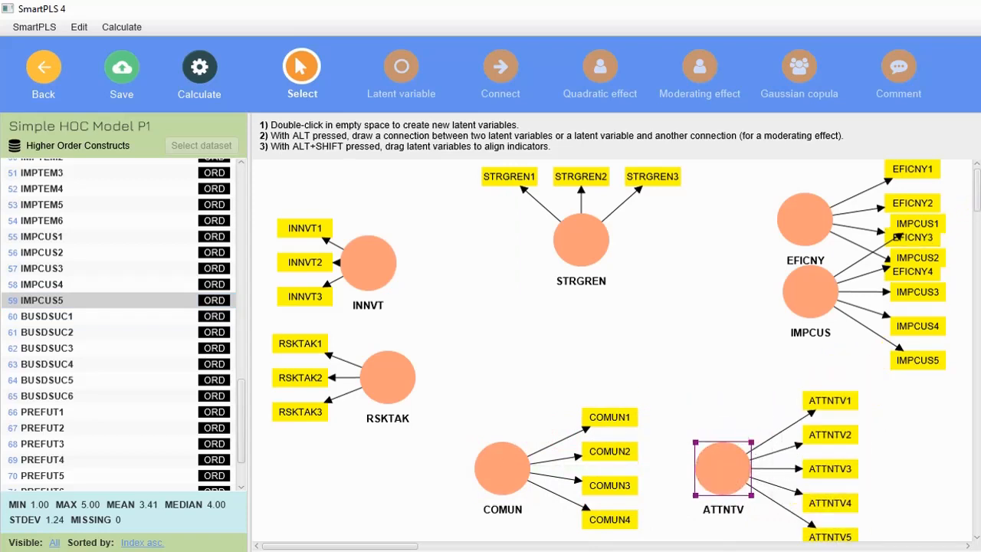
{"action": "left_click", "coordinate": [500, 464]}
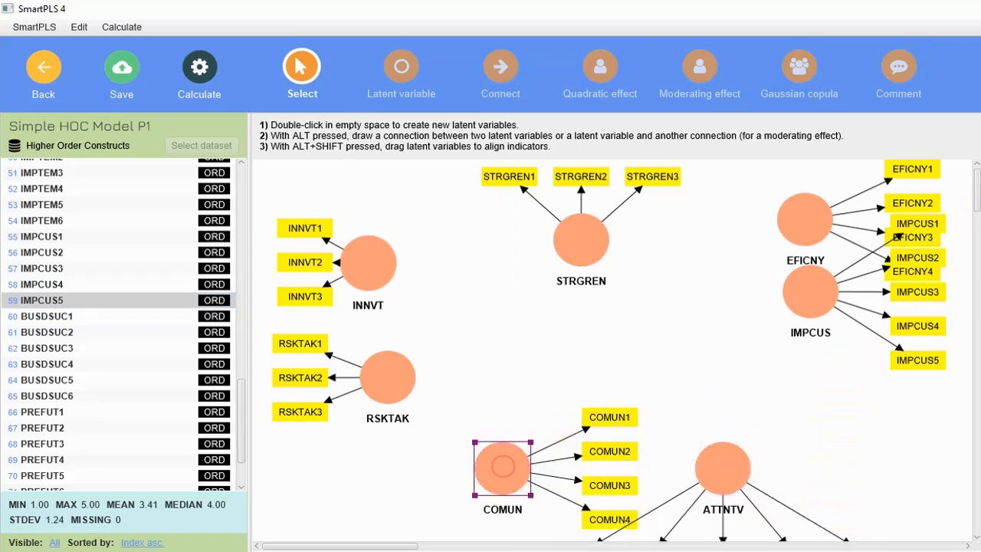
{"action": "left_click_drag", "start_coordinate": [507, 461], "coordinate": [467, 496]}
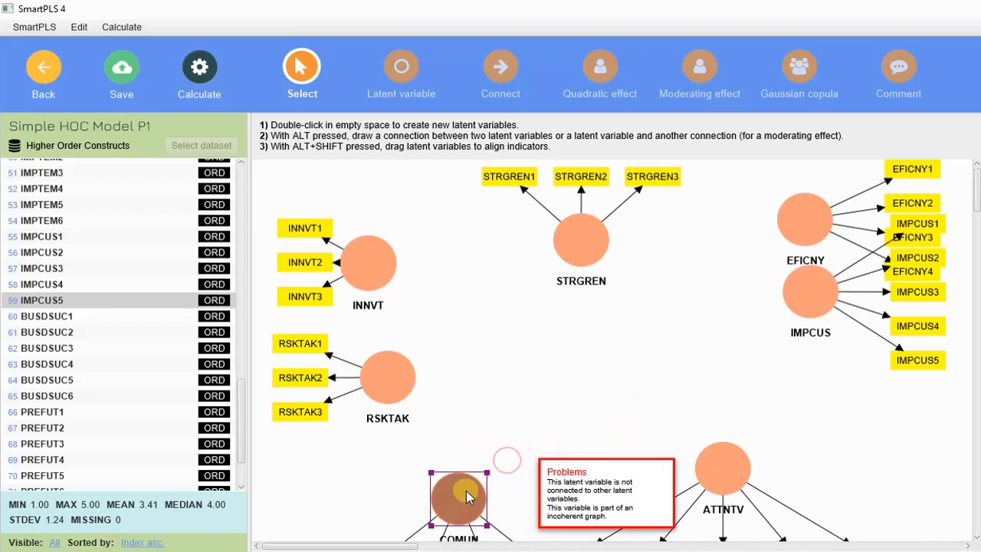
{"action": "left_click_drag", "start_coordinate": [723, 466], "coordinate": [824, 505]}
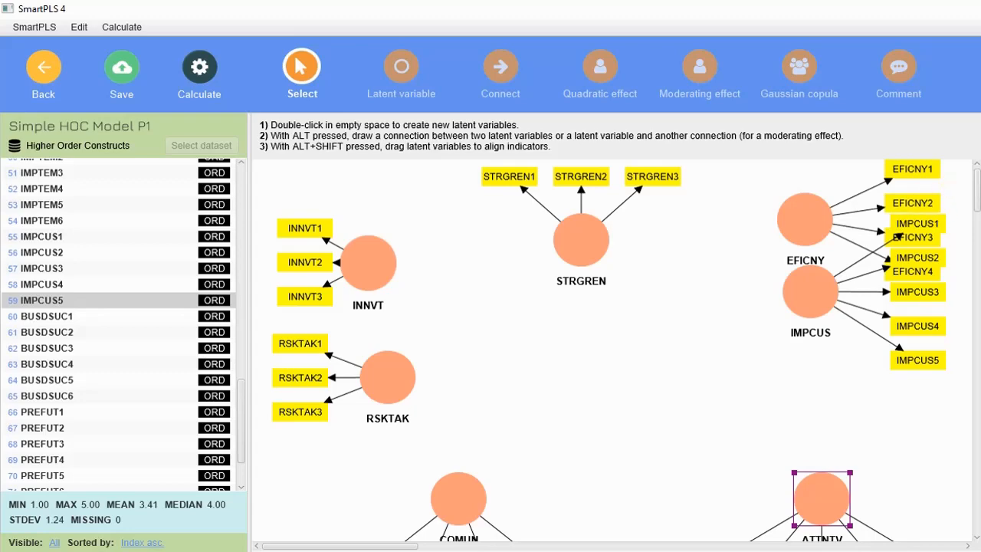
{"action": "left_click", "coordinate": [979, 9]}
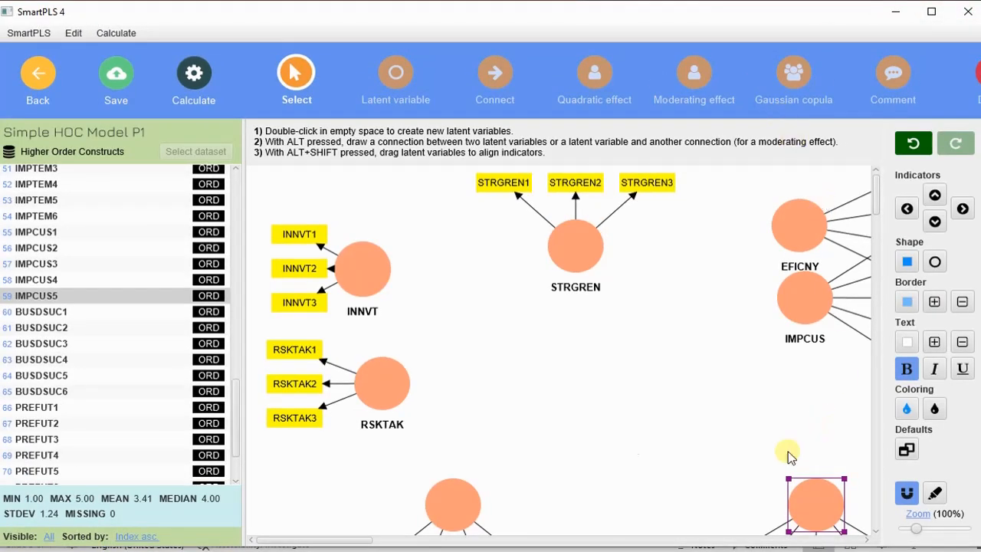
{"action": "left_click_drag", "start_coordinate": [805, 303], "coordinate": [760, 416]}
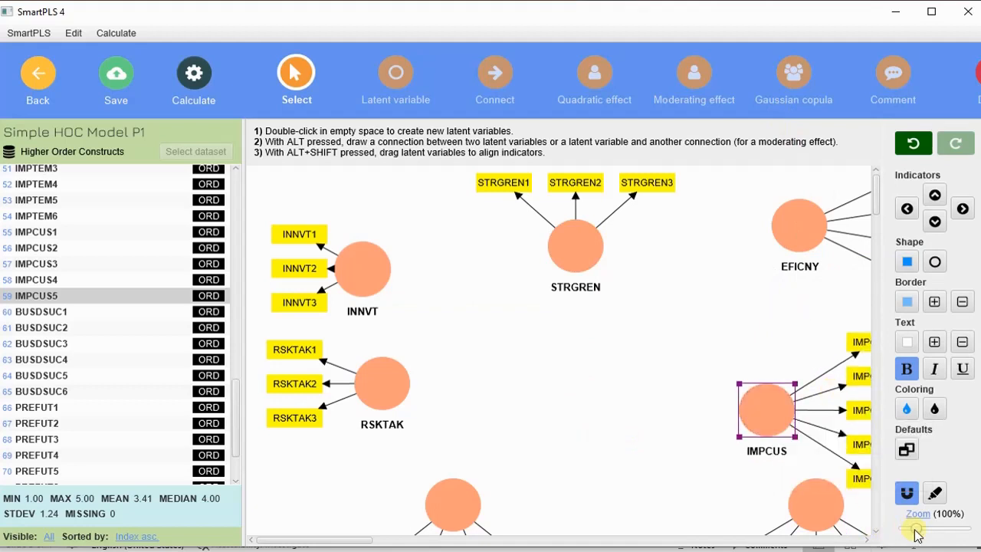
{"action": "left_click_drag", "start_coordinate": [917, 534], "coordinate": [912, 532]}
Fine-tune all seven construct positions and align INNVT1–INNVT3 above RSKTAK's indicators
{"action": "left_click_drag", "start_coordinate": [687, 429], "coordinate": [654, 435]}
{"action": "left_click_drag", "start_coordinate": [404, 422], "coordinate": [391, 421]}
{"action": "left_click_drag", "start_coordinate": [652, 358], "coordinate": [706, 356]}
{"action": "left_click_drag", "start_coordinate": [684, 220], "coordinate": [712, 237]}
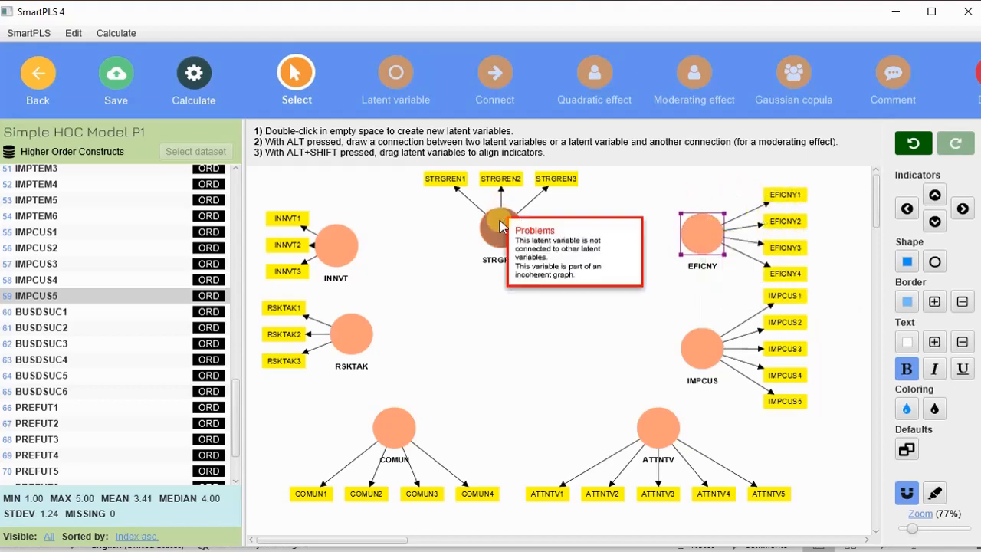
{"action": "left_click_drag", "start_coordinate": [505, 230], "coordinate": [541, 236]}
{"action": "left_click_drag", "start_coordinate": [340, 247], "coordinate": [370, 253]}
{"action": "left_click_drag", "start_coordinate": [347, 339], "coordinate": [366, 350]}
{"action": "left_click_drag", "start_coordinate": [275, 197], "coordinate": [342, 283]}
{"action": "left_click_drag", "start_coordinate": [319, 273], "coordinate": [302, 272]}
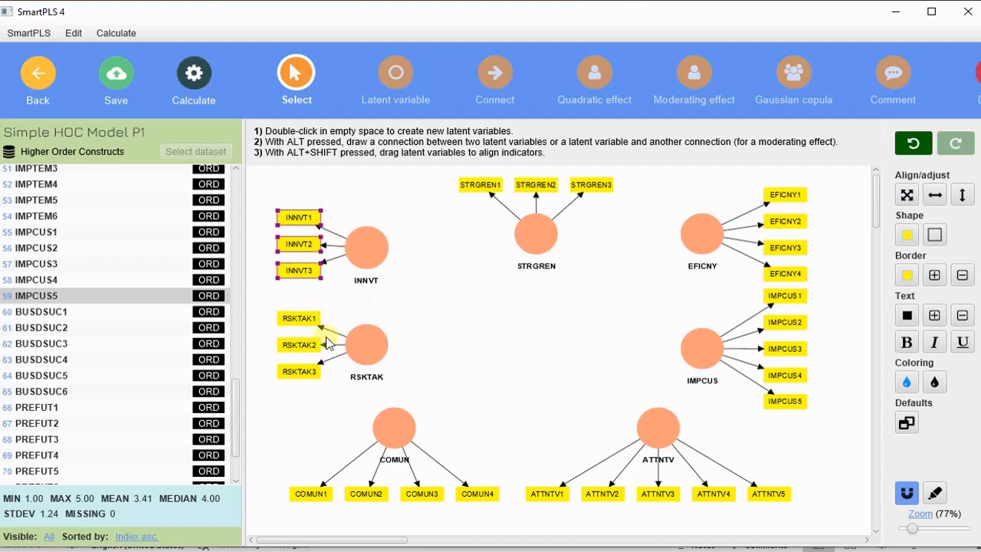
{"action": "left_click", "coordinate": [364, 344]}
{"action": "left_click", "coordinate": [442, 302]}
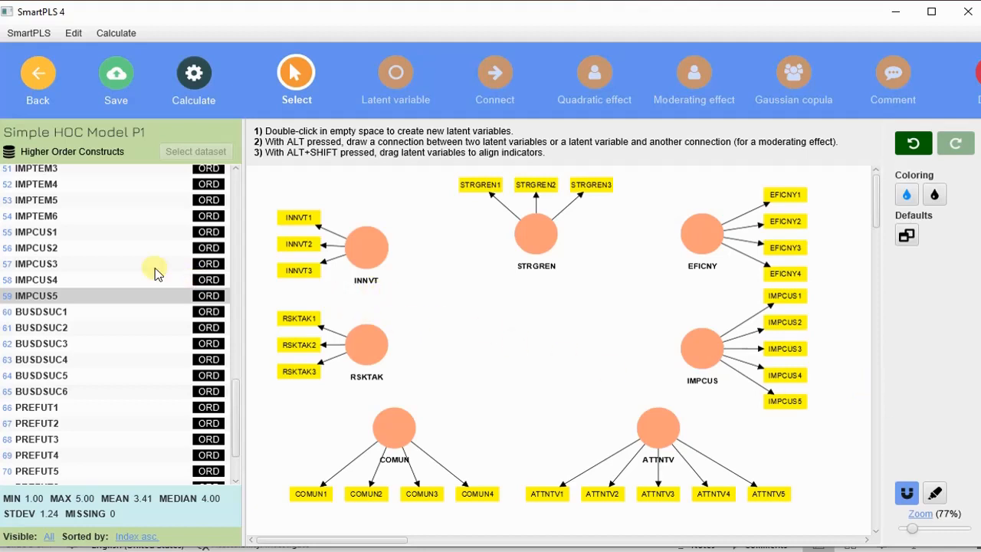
Select every construct and indicator and move the entire diagram slightly down
{"action": "scroll", "coordinate": [153, 271], "scroll_direction": "up", "scroll_amount": 15}
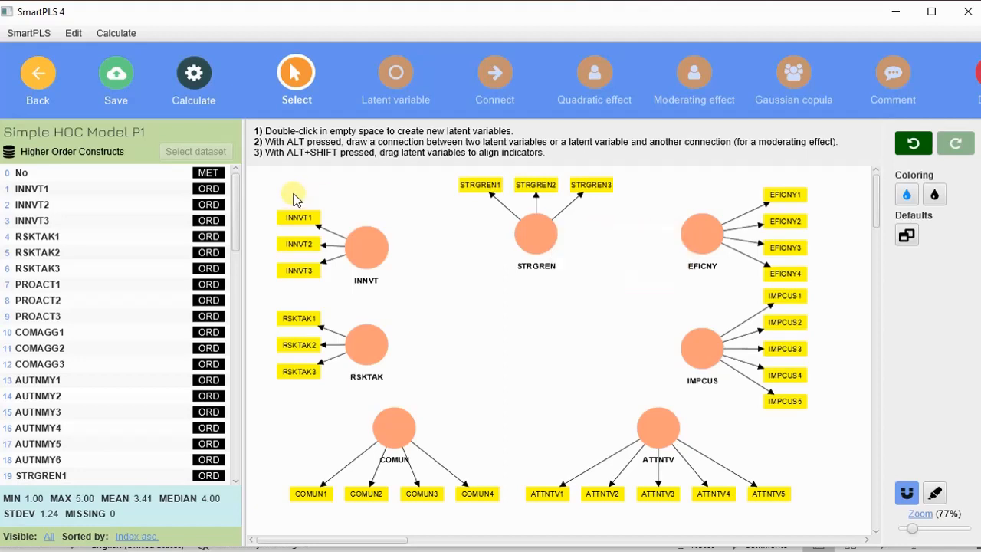
{"action": "left_click_drag", "start_coordinate": [268, 176], "coordinate": [870, 534]}
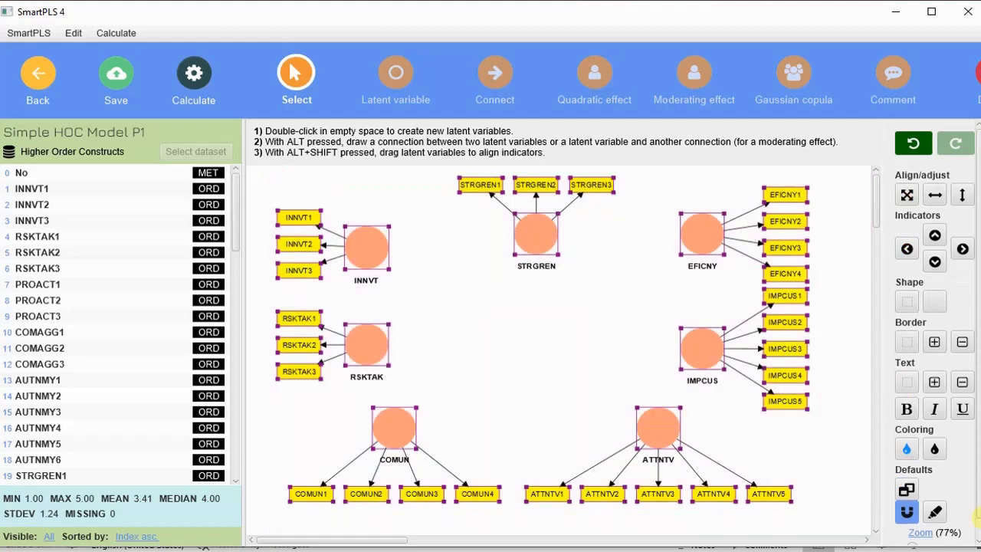
{"action": "left_click_drag", "start_coordinate": [666, 421], "coordinate": [669, 443]}
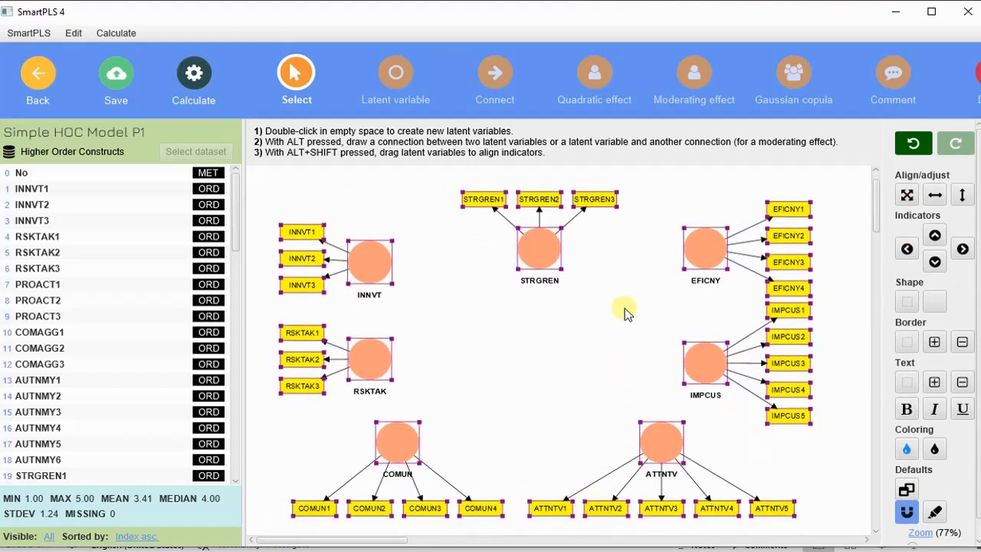
{"action": "left_click", "coordinate": [843, 474]}
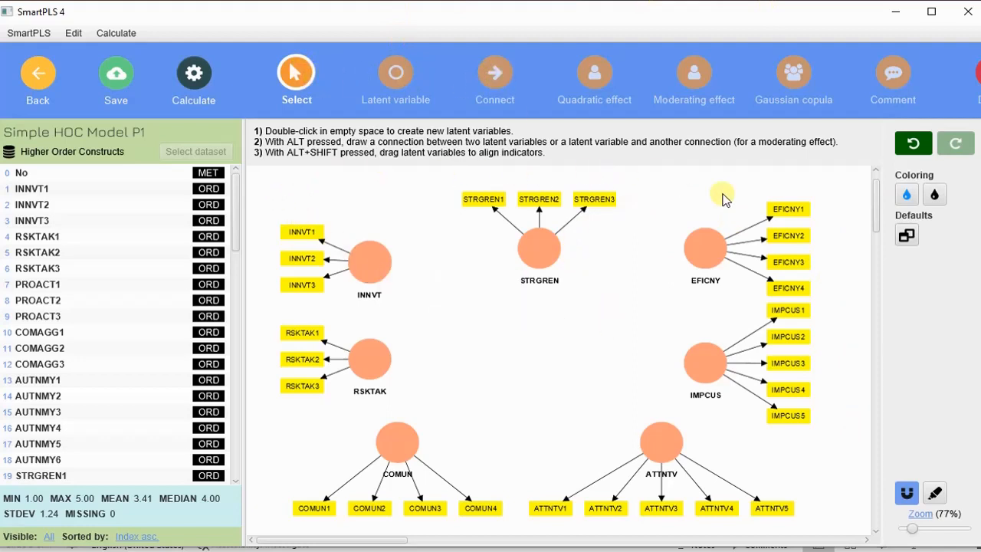
Draw paths INNVT→EFICNY, INNVT→IMPCUS, RSKTAK→IMPCUS and RSKTAK→EFICNY
{"action": "left_click", "coordinate": [496, 75]}
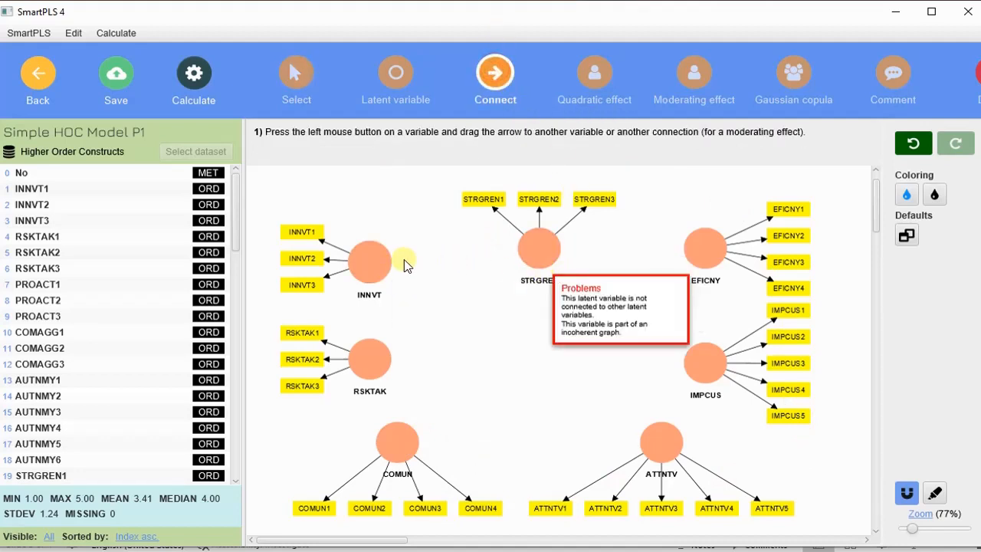
{"action": "left_click_drag", "start_coordinate": [380, 265], "coordinate": [704, 255]}
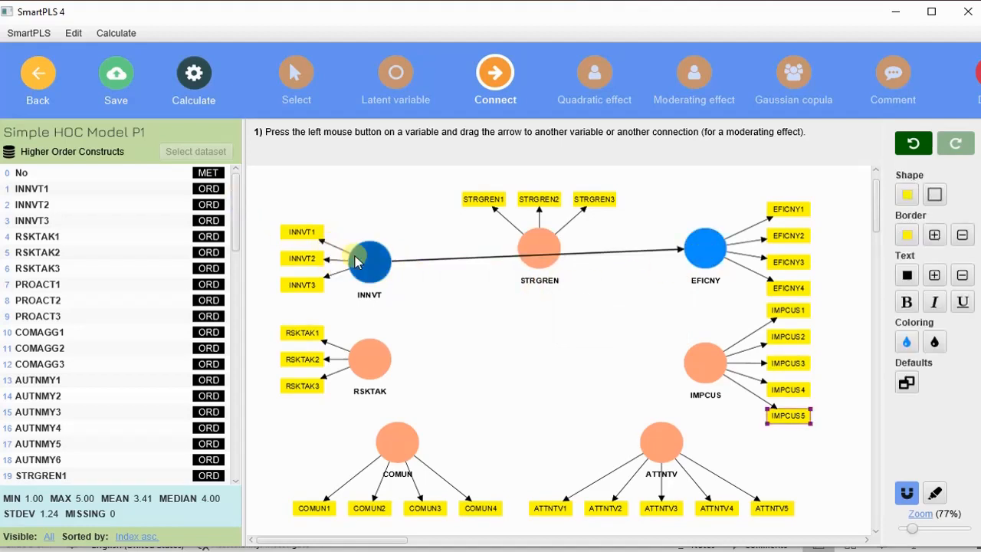
{"action": "left_click_drag", "start_coordinate": [357, 265], "coordinate": [706, 365]}
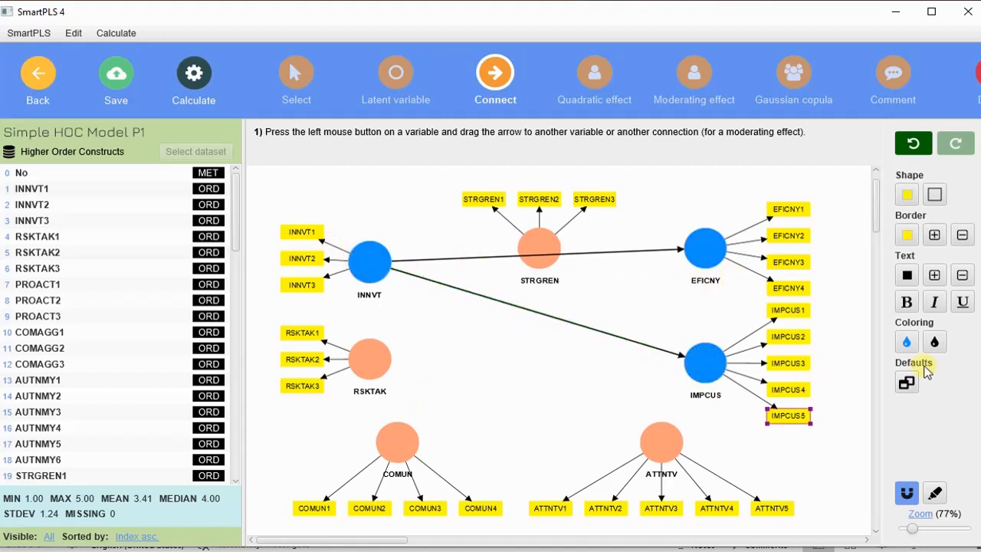
{"action": "left_click_drag", "start_coordinate": [380, 365], "coordinate": [706, 365]}
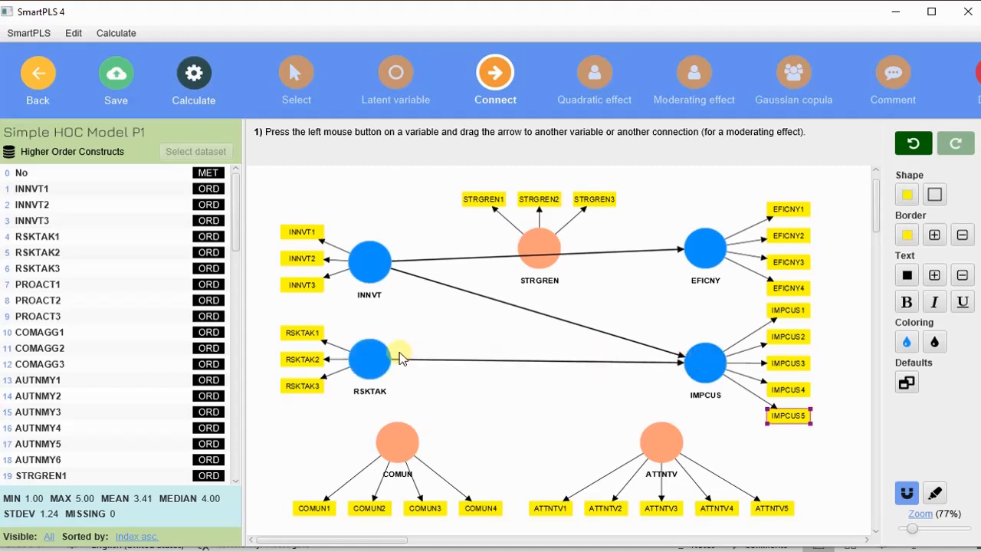
{"action": "left_click_drag", "start_coordinate": [372, 359], "coordinate": [545, 243]}
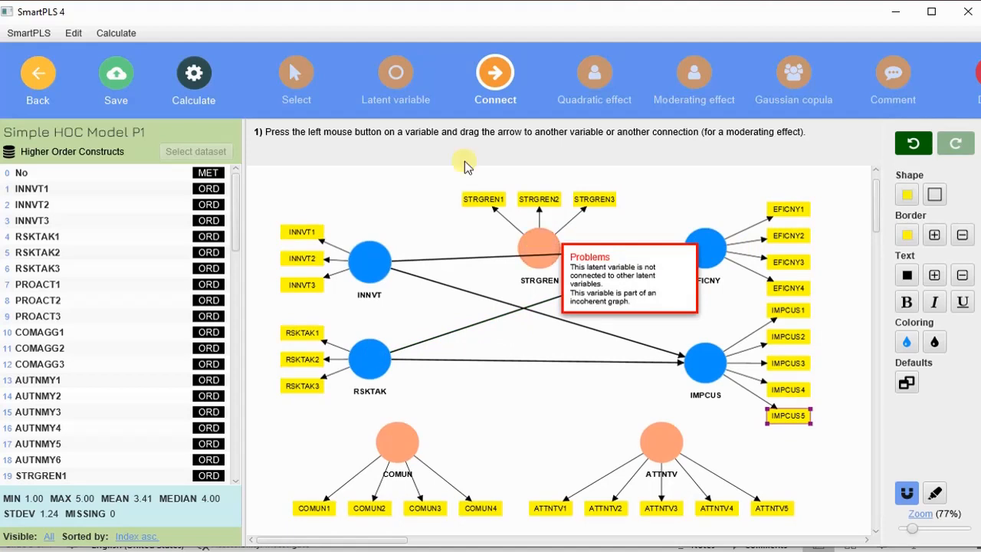
{"action": "left_click", "coordinate": [296, 72]}
Raise STRGREN, then draw INNVT→STRGREN, RSKTAK→STRGREN, STRGREN→EFICNY and STRGREN→IMPCUS
{"action": "left_click_drag", "start_coordinate": [542, 239], "coordinate": [544, 209]}
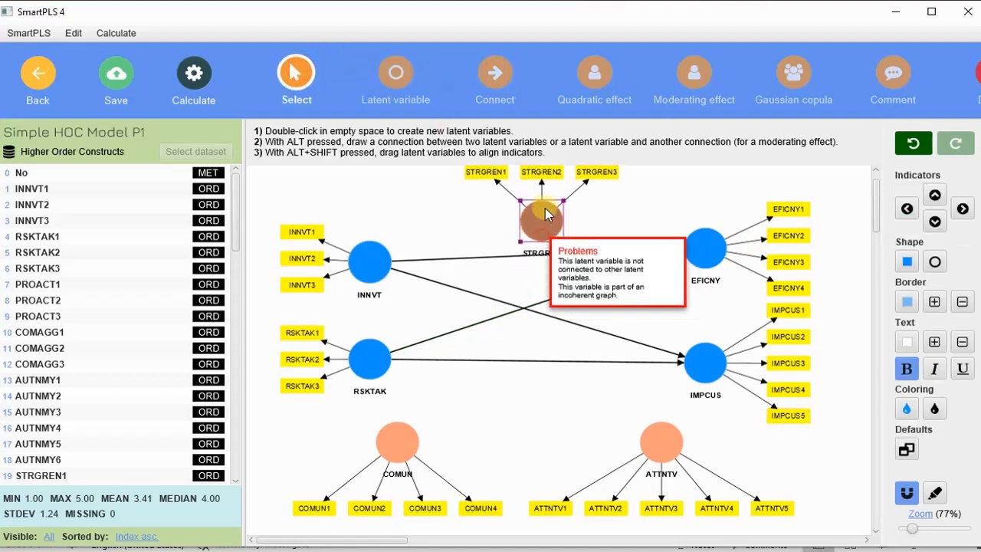
{"action": "left_click", "coordinate": [495, 73]}
{"action": "left_click_drag", "start_coordinate": [375, 261], "coordinate": [536, 227]}
{"action": "left_click_drag", "start_coordinate": [382, 361], "coordinate": [543, 222]}
{"action": "left_click_drag", "start_coordinate": [636, 249], "coordinate": [687, 251]}
{"action": "left_click_drag", "start_coordinate": [541, 222], "coordinate": [697, 359]}
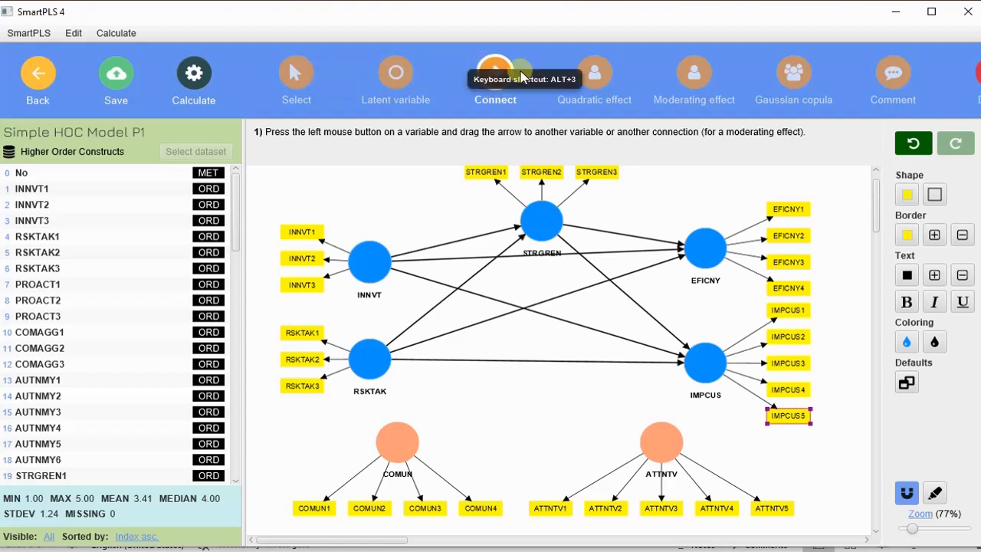
Draw structural paths from ATTNTV to IMPCUS and from COMUN to EFICNY
{"action": "mouse_move", "coordinate": [672, 438]}
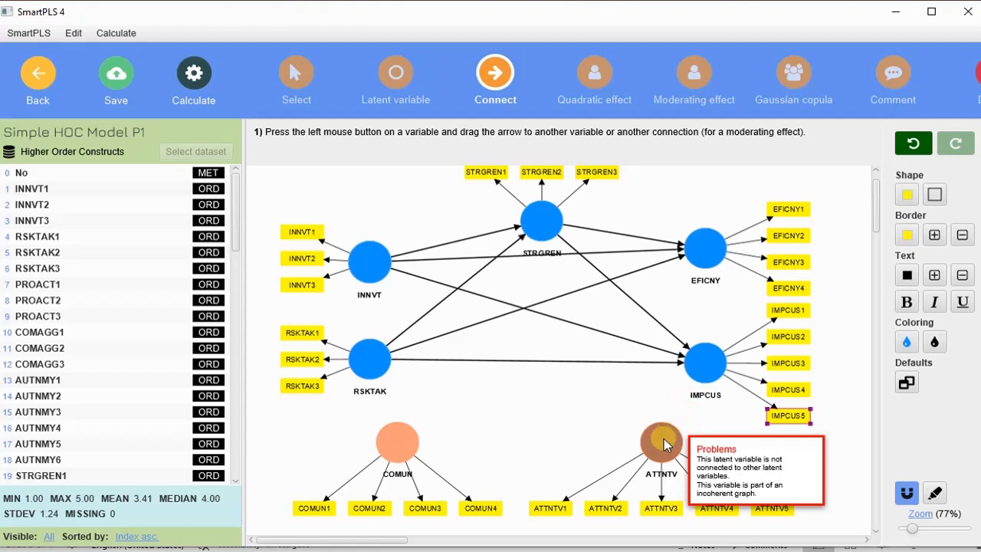
{"action": "left_click_drag", "start_coordinate": [663, 438], "coordinate": [703, 368]}
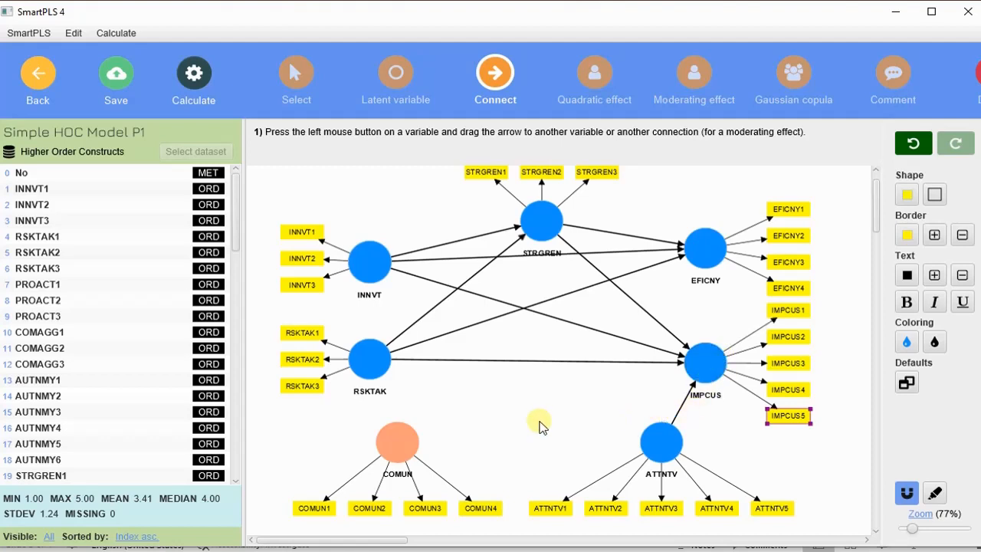
{"action": "left_click_drag", "start_coordinate": [400, 448], "coordinate": [706, 253]}
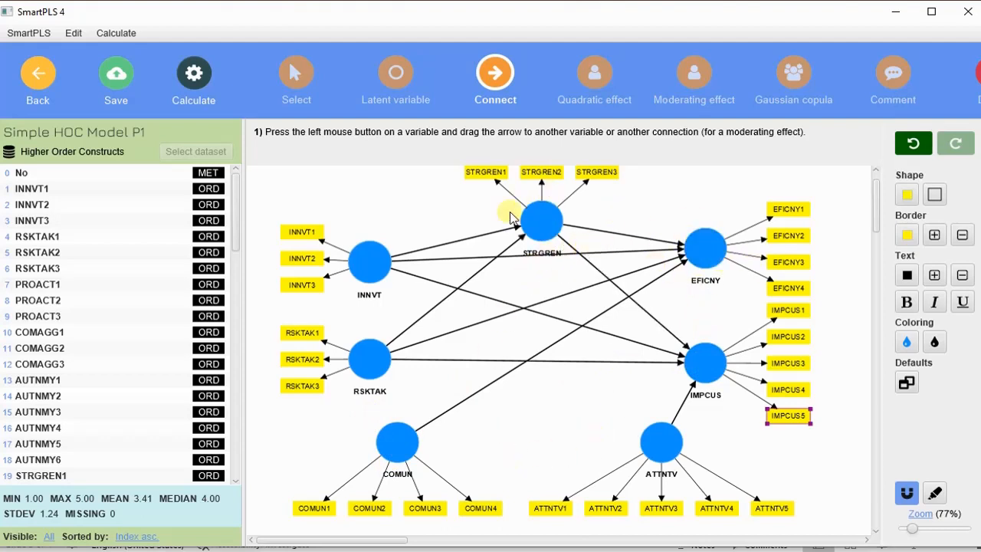
Nudge EFICNY, COMUN, RSKTAK and INNVT slightly so the paths read cleanly
{"action": "left_click", "coordinate": [295, 77]}
{"action": "left_click_drag", "start_coordinate": [708, 252], "coordinate": [714, 279]}
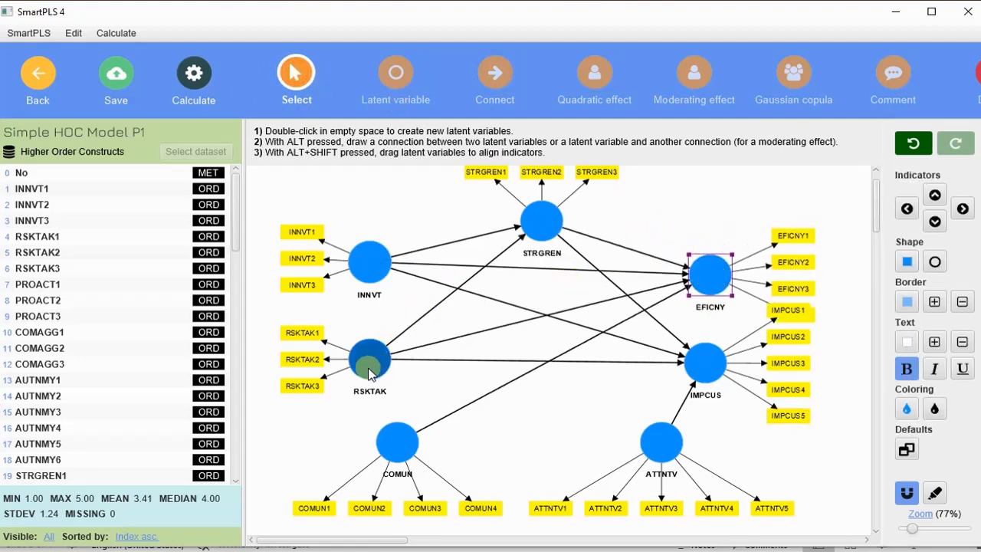
{"action": "left_click_drag", "start_coordinate": [411, 441], "coordinate": [433, 447]}
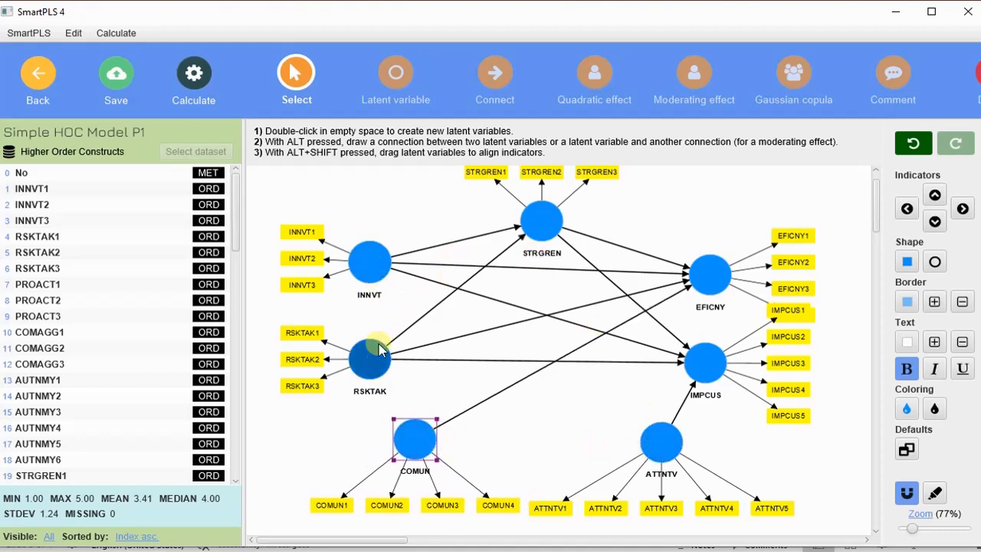
{"action": "left_click_drag", "start_coordinate": [370, 355], "coordinate": [371, 363]}
{"action": "left_click", "coordinate": [371, 263]}
{"action": "left_click_drag", "start_coordinate": [371, 263], "coordinate": [380, 256]}
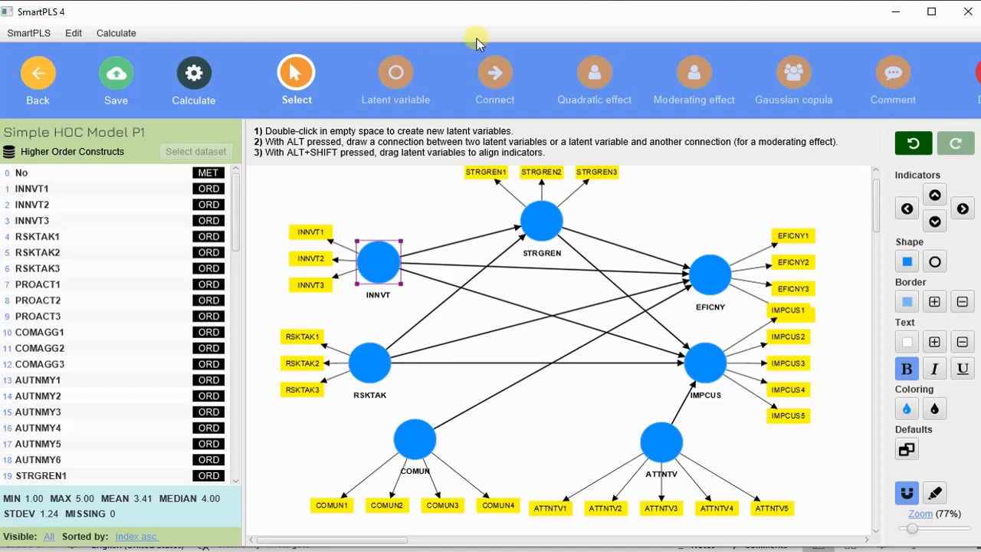
Choose Consistent PLS-SEM, set the weighting scheme to Factor, and start the calculation
{"action": "left_click", "coordinate": [193, 76]}
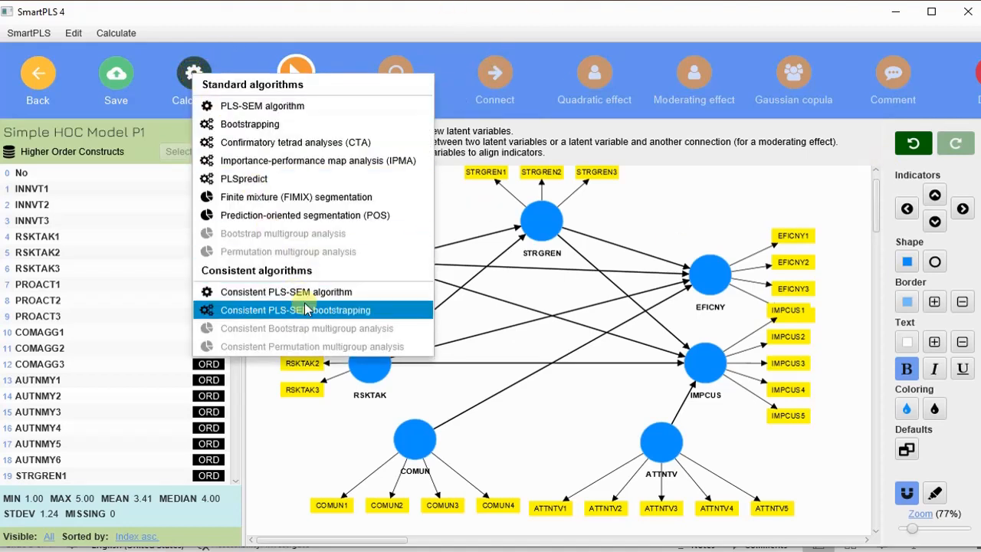
{"action": "left_click", "coordinate": [680, 190]}
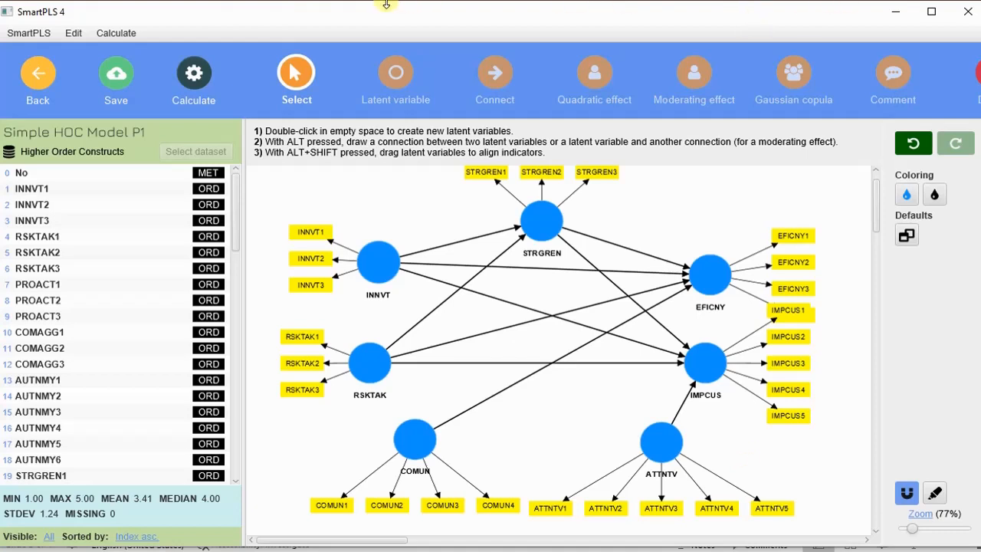
{"action": "left_click", "coordinate": [196, 77]}
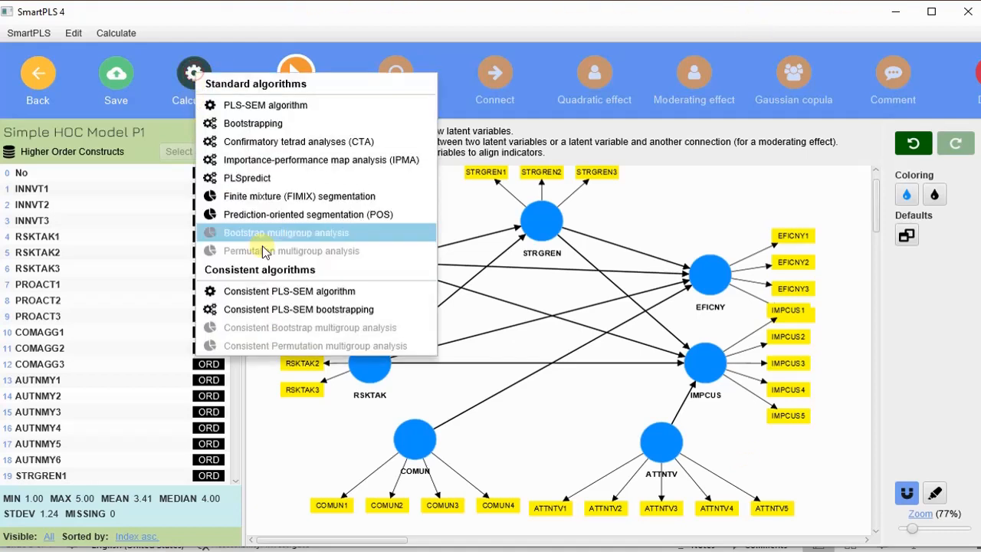
{"action": "left_click", "coordinate": [285, 293]}
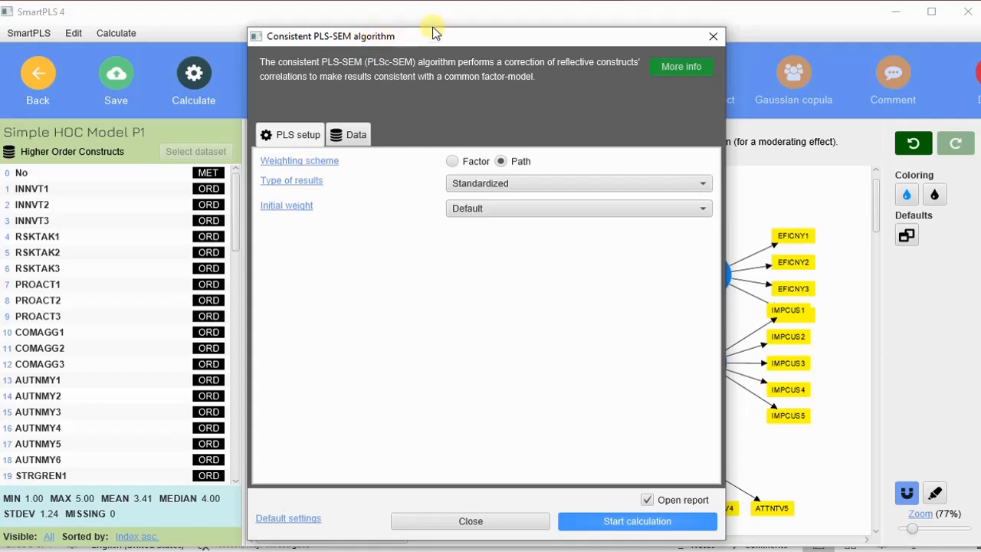
{"action": "left_click_drag", "start_coordinate": [443, 39], "coordinate": [400, 22]}
{"action": "left_click", "coordinate": [254, 119]}
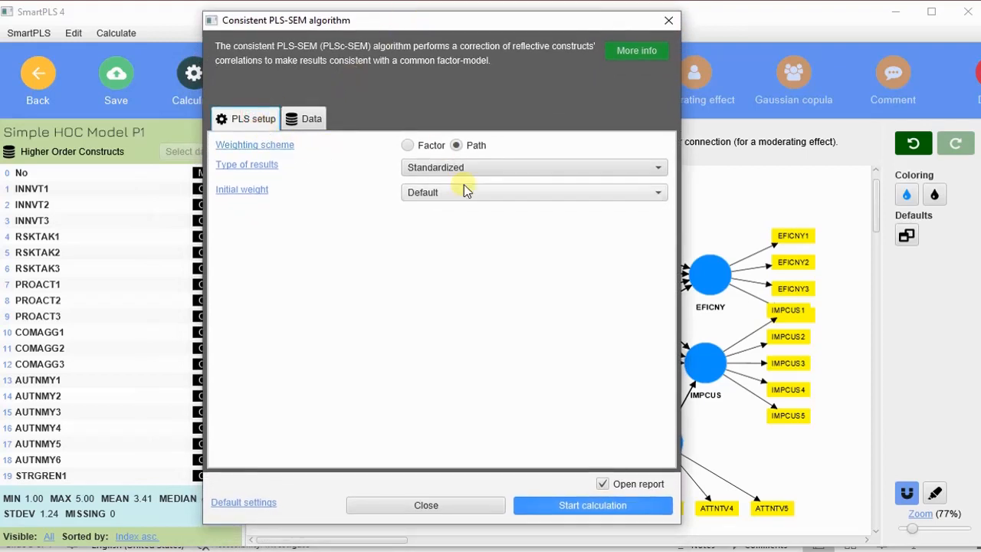
{"action": "left_click", "coordinate": [407, 146]}
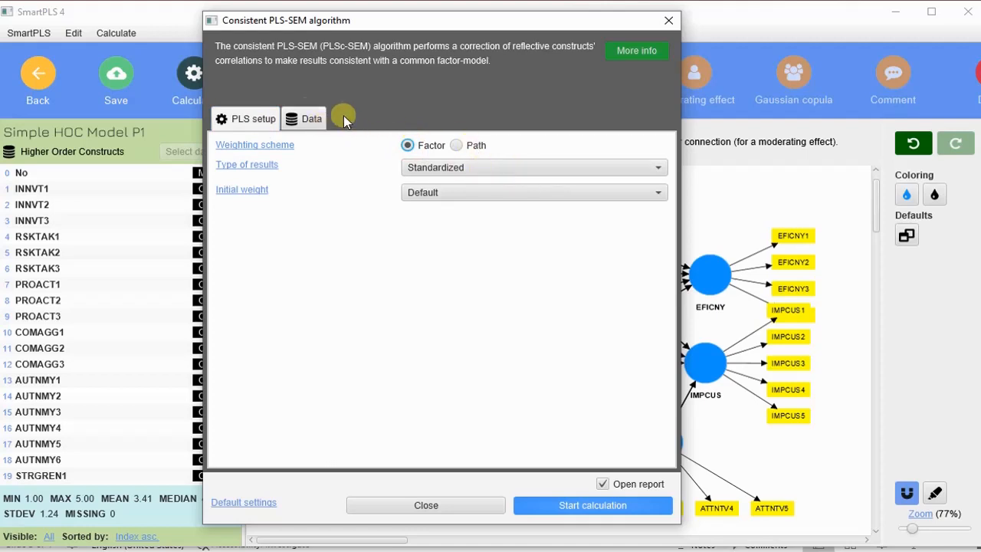
{"action": "left_click", "coordinate": [258, 119]}
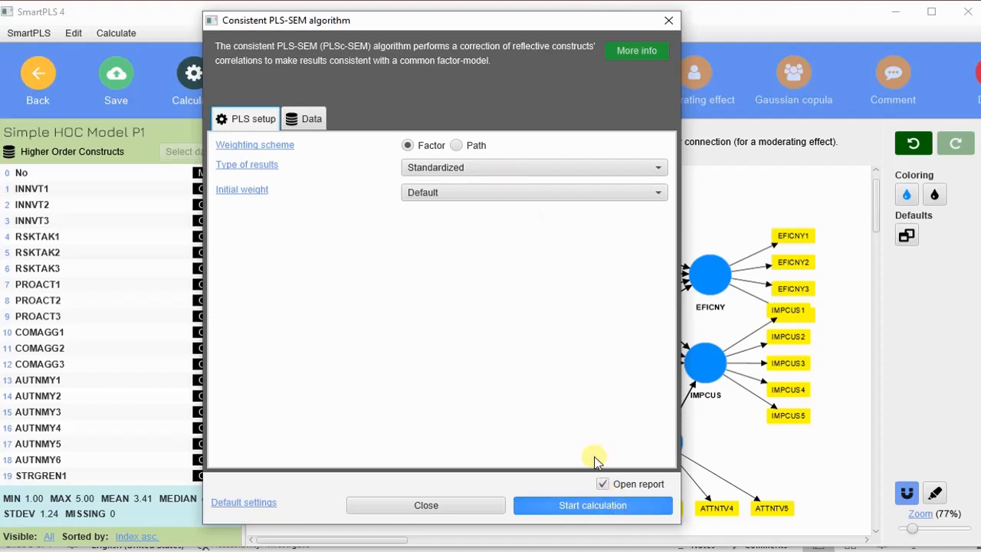
{"action": "left_click", "coordinate": [621, 507]}
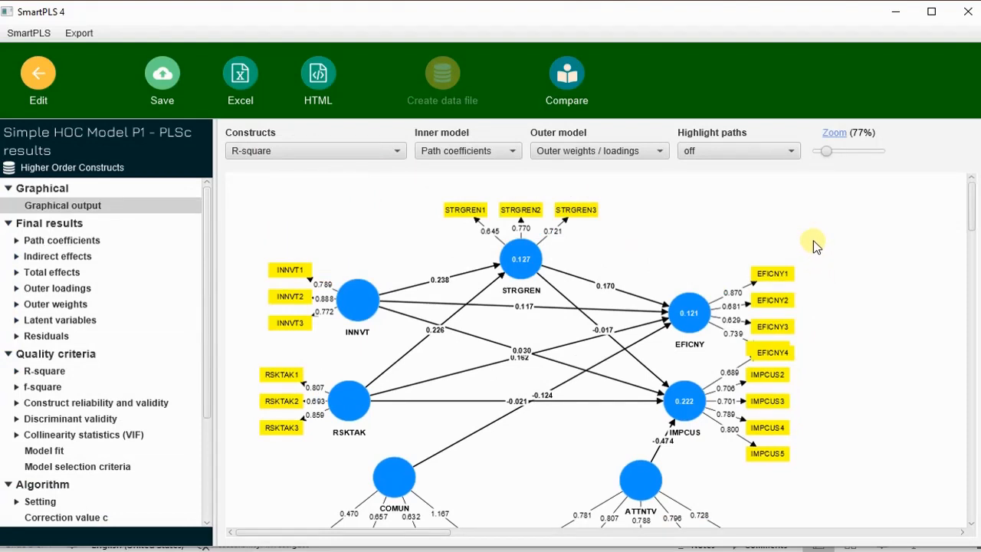
Shift INNVT and RSKTAK indicators left, EFICNY indicators right, and move IMPCUS down-right
{"action": "scroll", "coordinate": [814, 244], "scroll_direction": "down", "scroll_amount": 2}
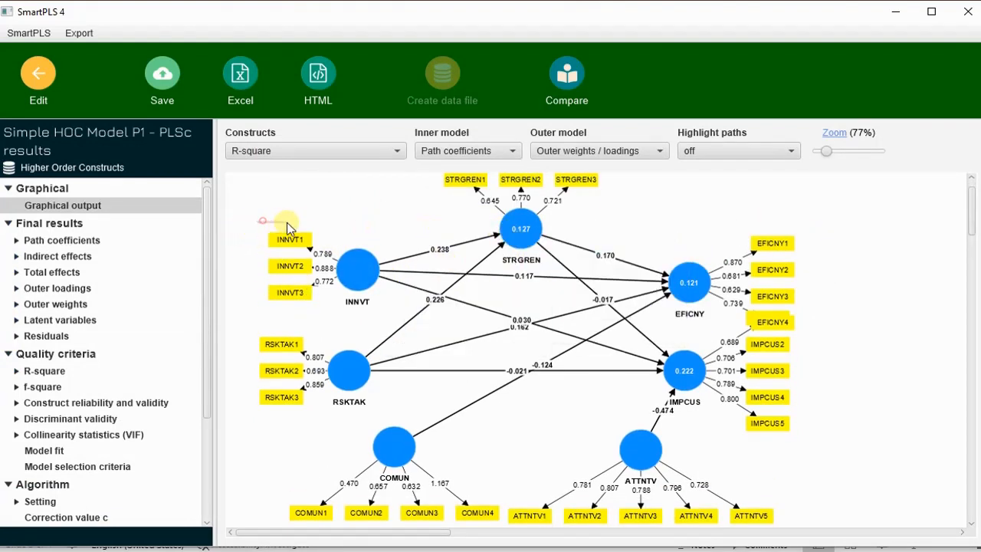
{"action": "left_click_drag", "start_coordinate": [287, 223], "coordinate": [316, 427]}
{"action": "mouse_move", "coordinate": [283, 392]}
{"action": "left_mouse_down"}
{"action": "mouse_move", "coordinate": [258, 396]}
{"action": "mouse_move", "coordinate": [266, 402]}
{"action": "left_mouse_up"}
{"action": "left_click_drag", "start_coordinate": [749, 223], "coordinate": [800, 337]}
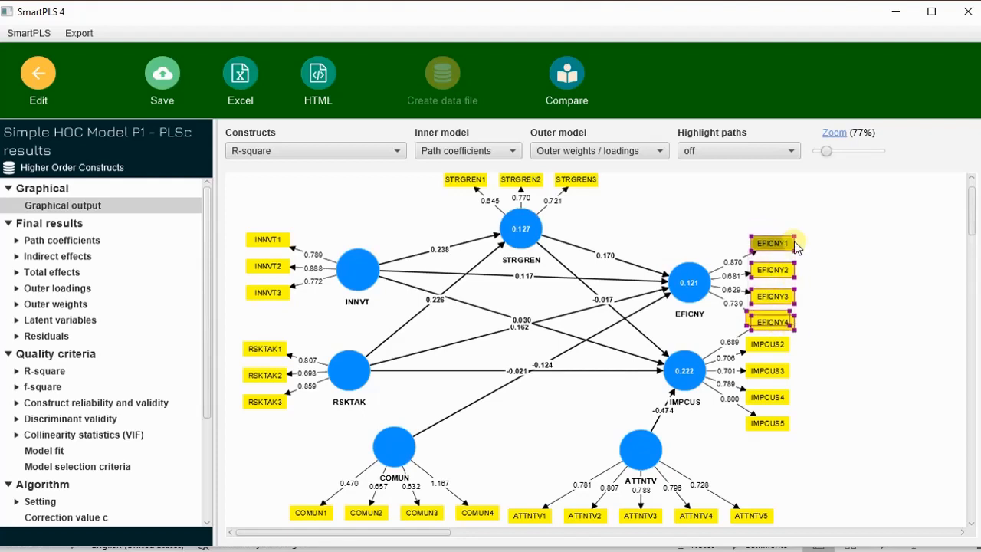
{"action": "left_click_drag", "start_coordinate": [797, 248], "coordinate": [807, 244]}
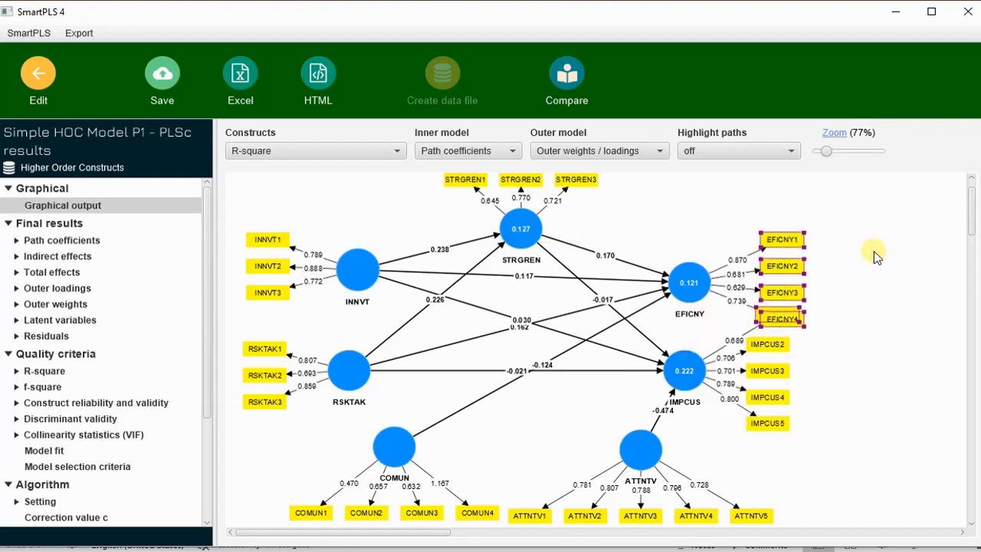
{"action": "left_click", "coordinate": [822, 352]}
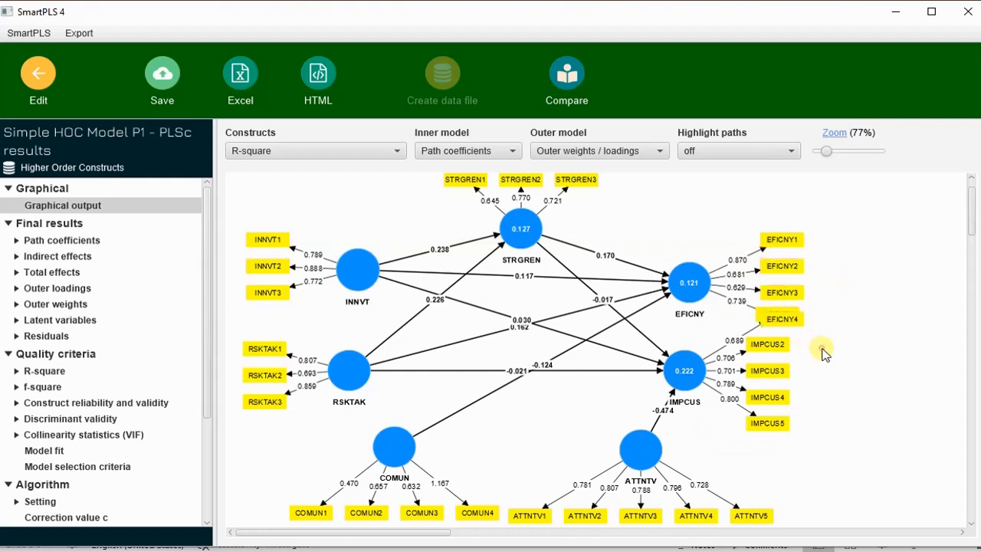
{"action": "left_click_drag", "start_coordinate": [686, 368], "coordinate": [729, 395]}
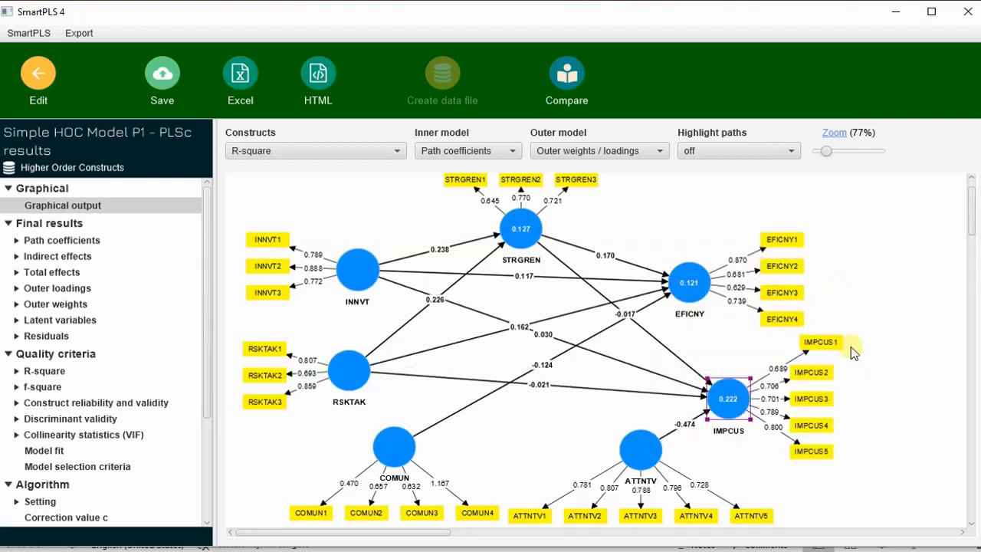
{"action": "left_click_drag", "start_coordinate": [825, 342], "coordinate": [818, 346]}
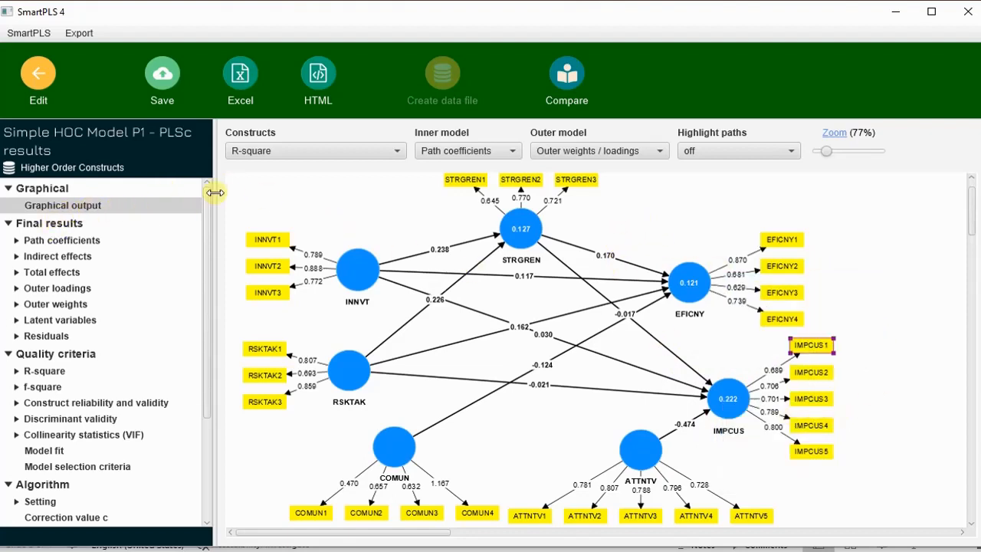
Keep R-square inside constructs, show Outer loadings on indicator arrows, and review the diagram
{"action": "left_click", "coordinate": [369, 153]}
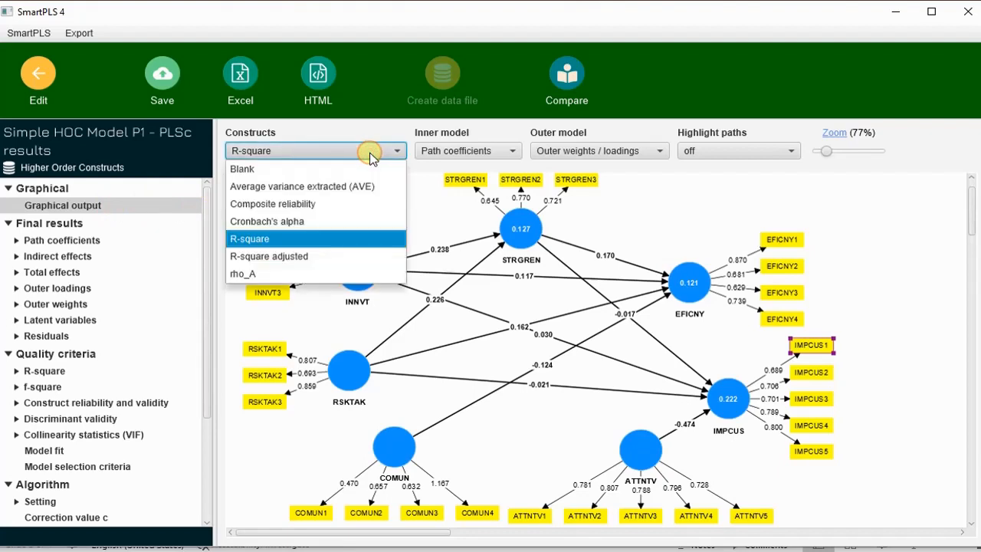
{"action": "left_click", "coordinate": [321, 241]}
{"action": "mouse_move", "coordinate": [511, 213]}
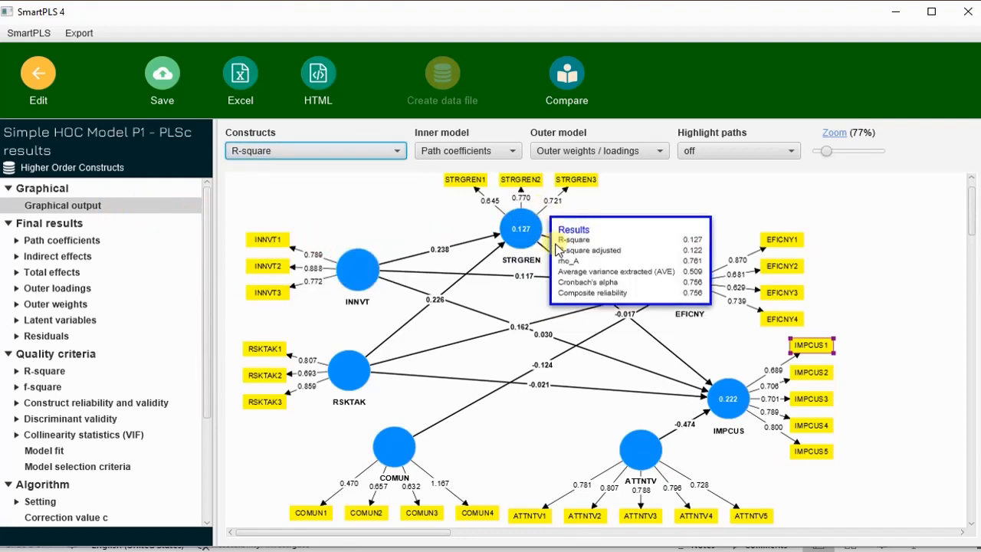
{"action": "mouse_move", "coordinate": [717, 292]}
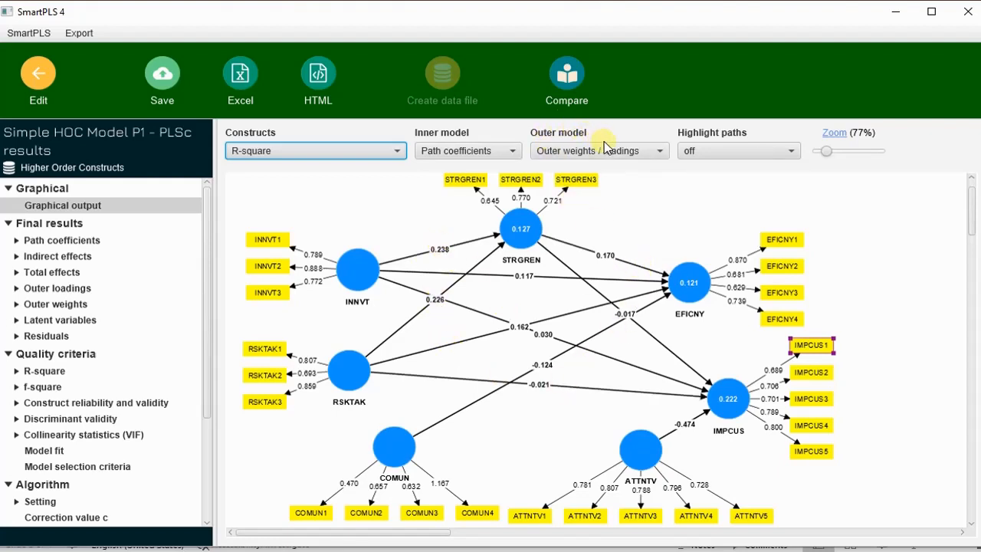
{"action": "left_click", "coordinate": [629, 152]}
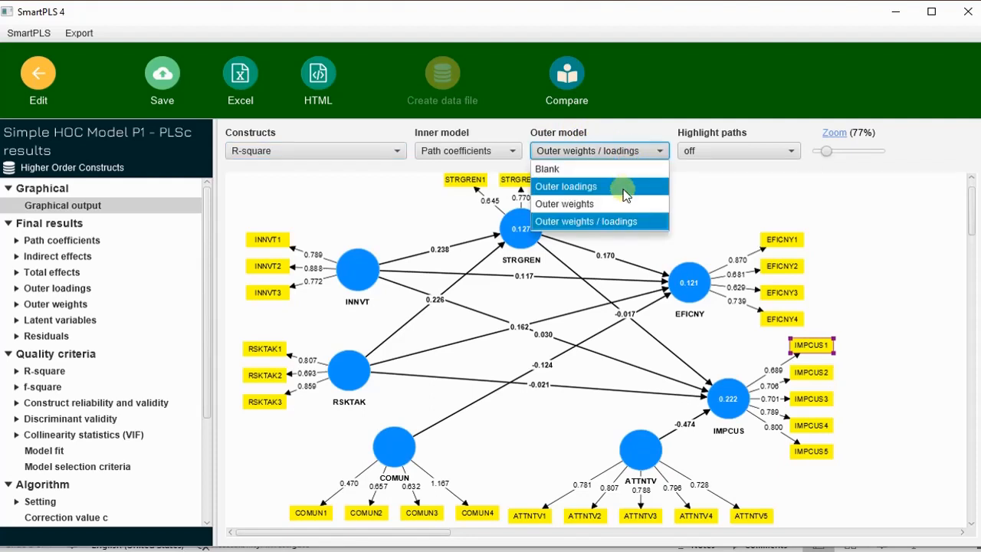
{"action": "left_click", "coordinate": [624, 187]}
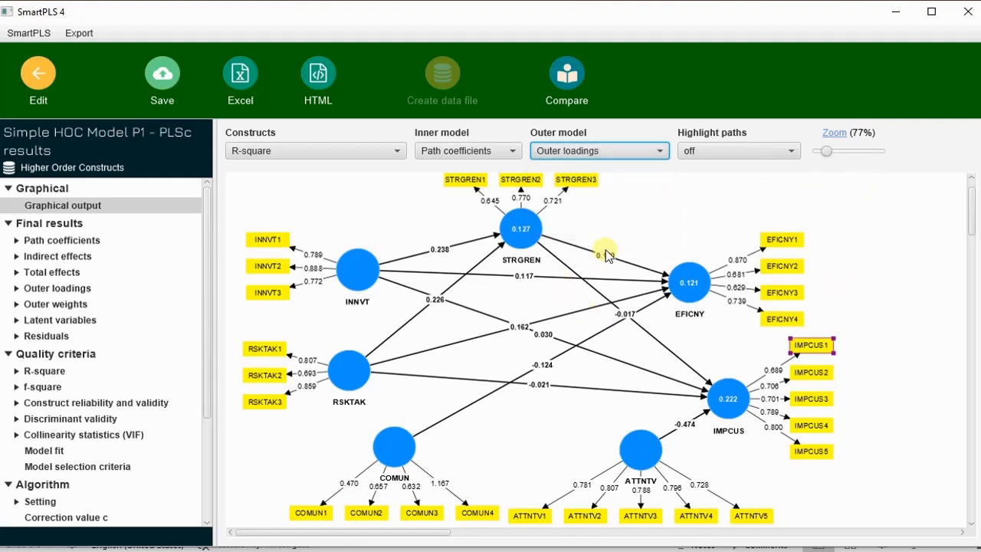
{"action": "scroll", "coordinate": [655, 260], "scroll_direction": "down", "scroll_amount": 1}
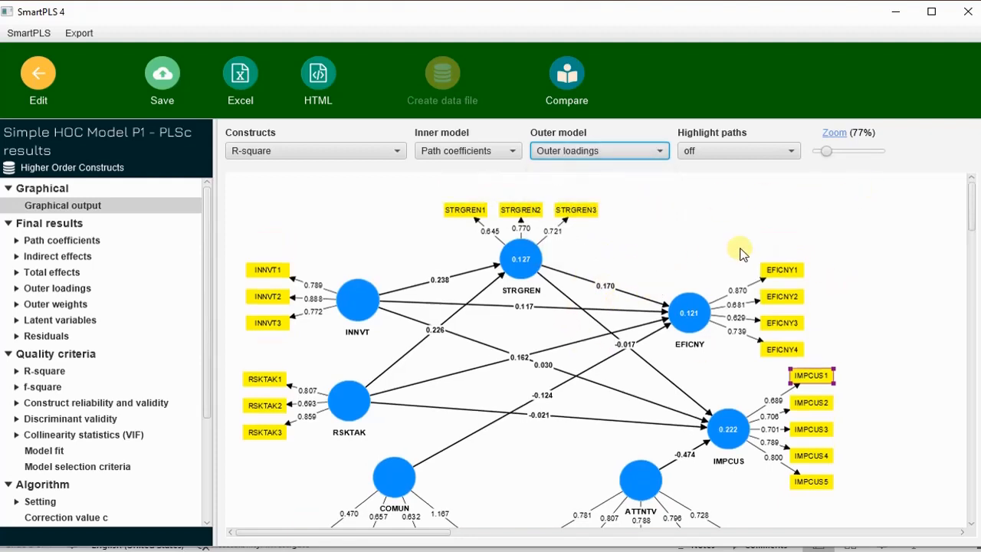
{"action": "scroll", "coordinate": [813, 224], "scroll_direction": "down", "scroll_amount": 1}
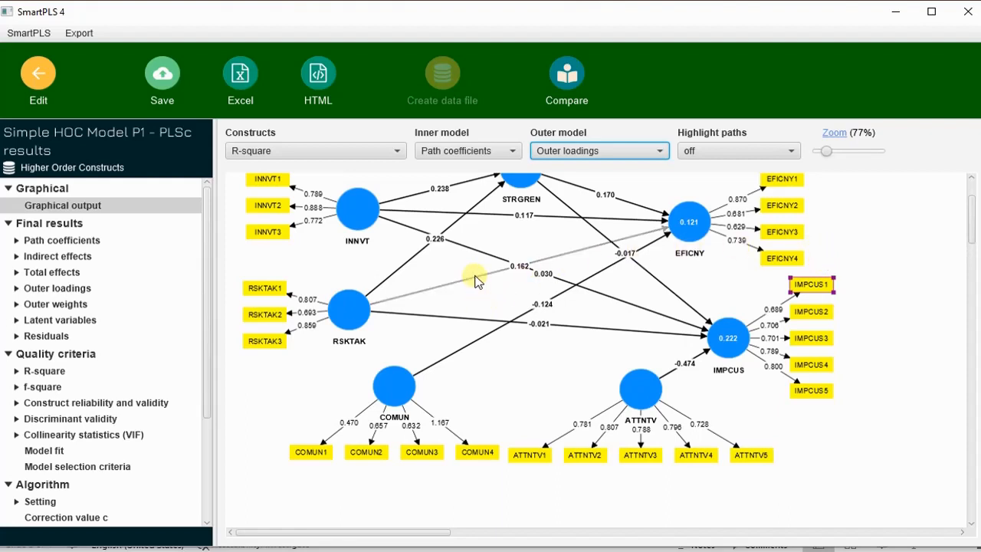
{"action": "scroll", "coordinate": [475, 280], "scroll_direction": "up", "scroll_amount": 3}
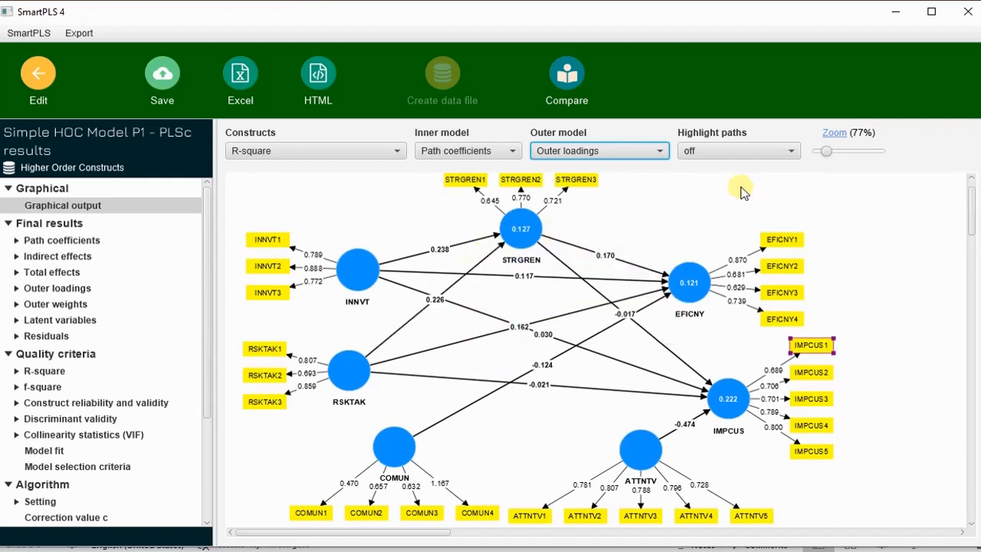
{"action": "scroll", "coordinate": [750, 201], "scroll_direction": "down", "scroll_amount": 1}
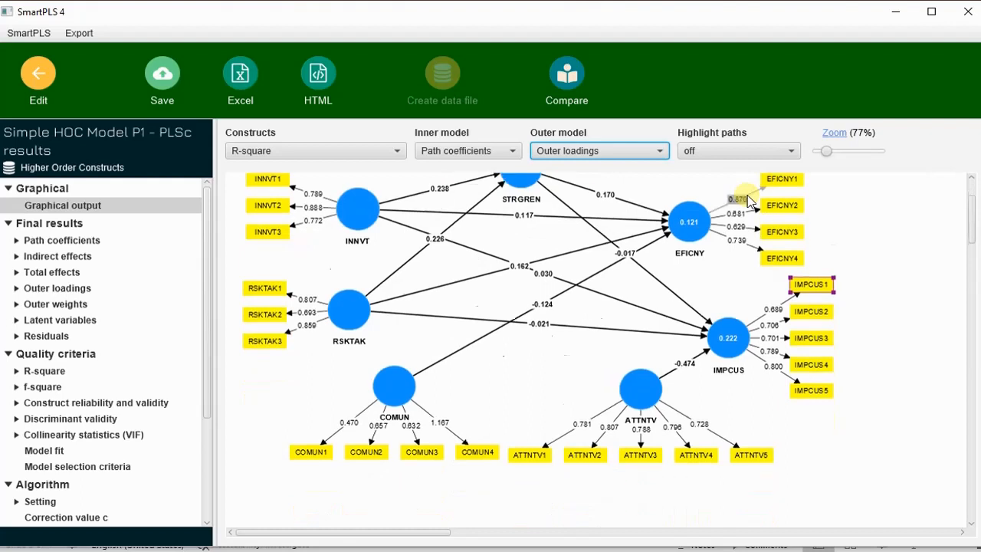
{"action": "scroll", "coordinate": [748, 201], "scroll_direction": "up", "scroll_amount": 2}
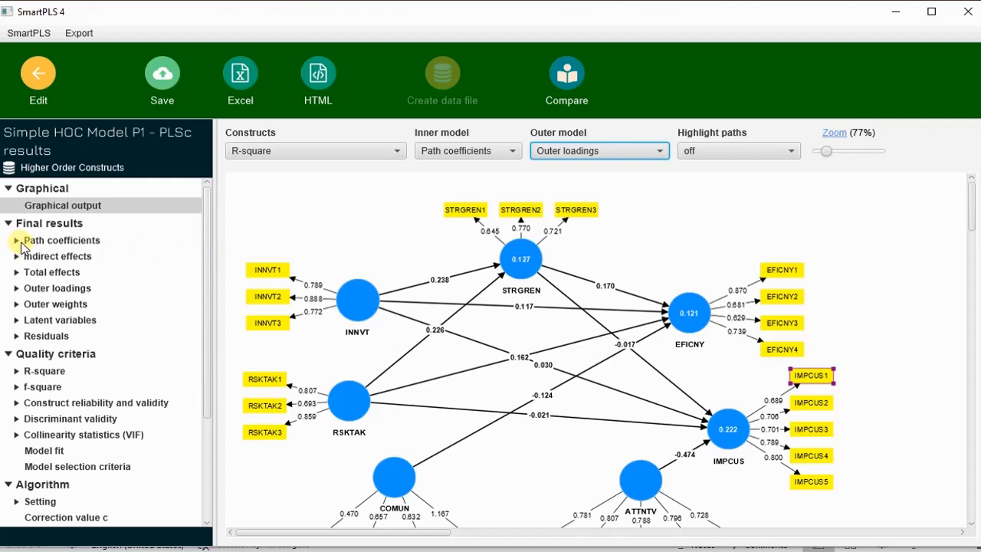
View the path coefficients matrix, then open the R-square overview table
{"action": "left_click", "coordinate": [75, 242]}
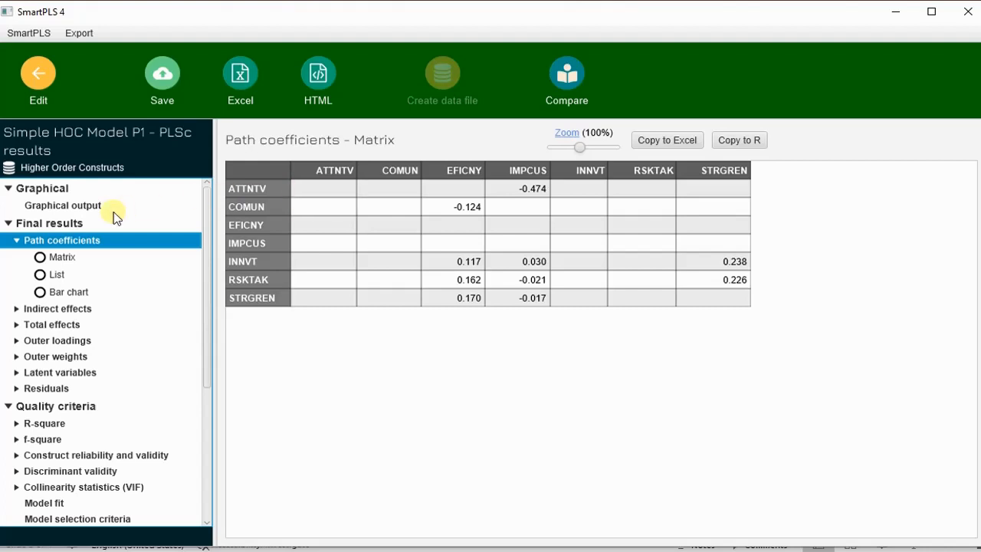
{"action": "left_click", "coordinate": [17, 242]}
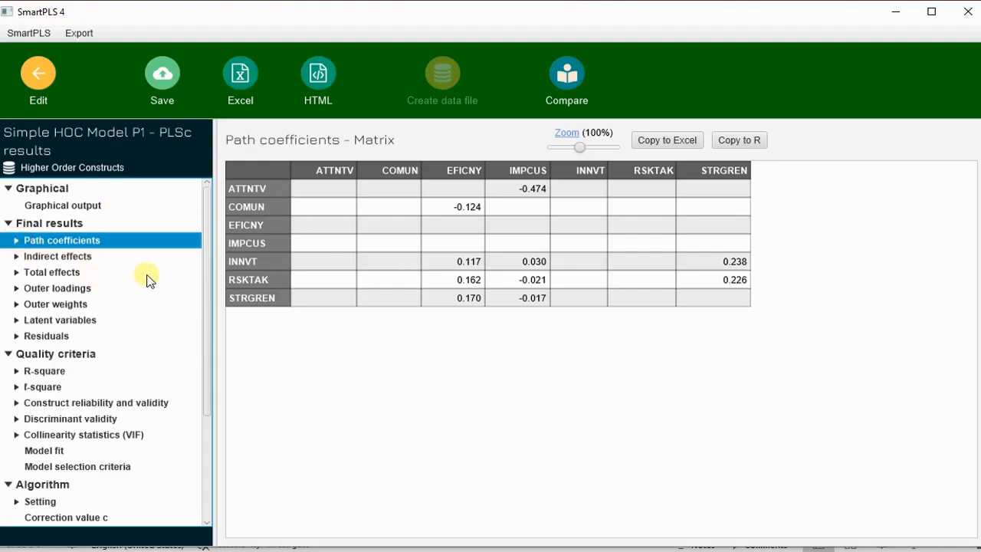
{"action": "scroll", "coordinate": [147, 278], "scroll_direction": "down", "scroll_amount": 3}
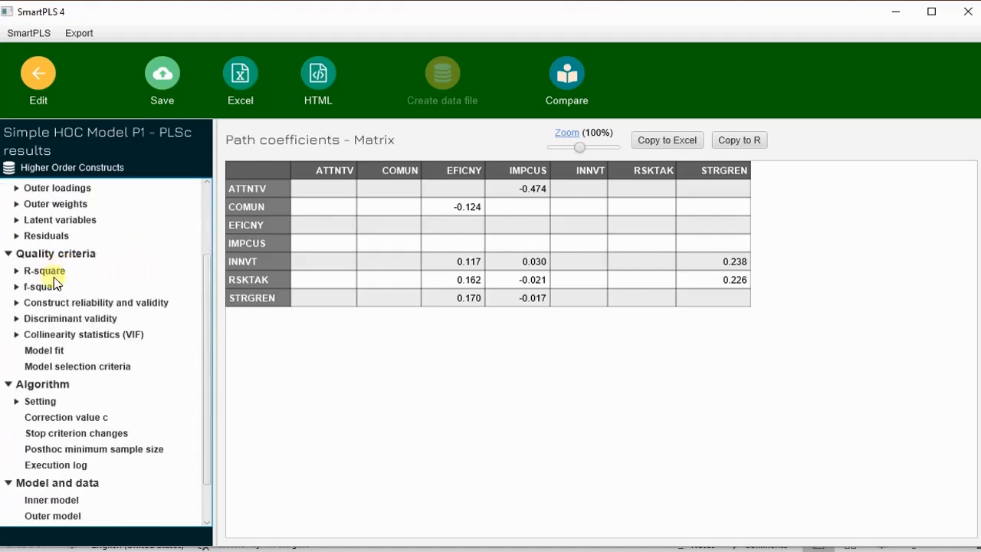
{"action": "left_click", "coordinate": [51, 272]}
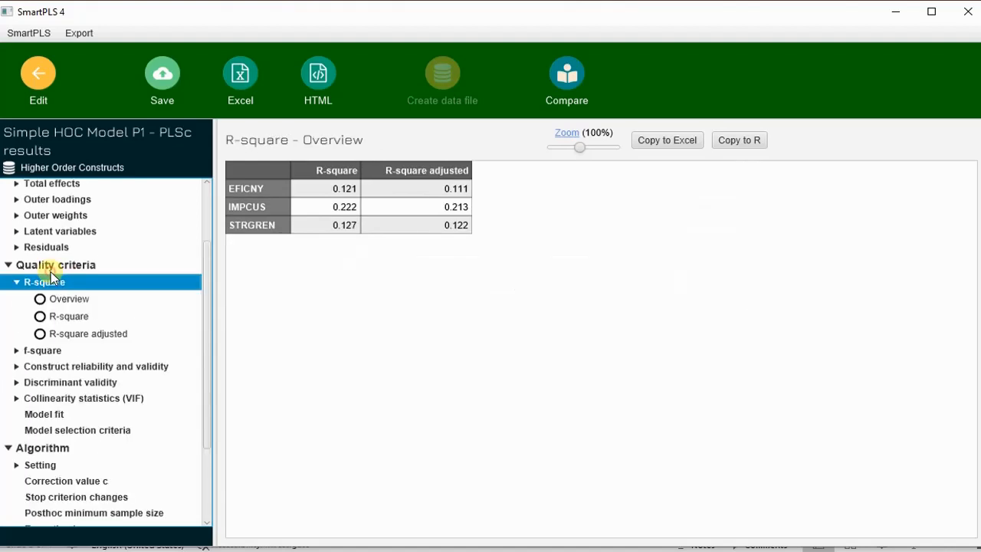
{"action": "left_click", "coordinate": [13, 283]}
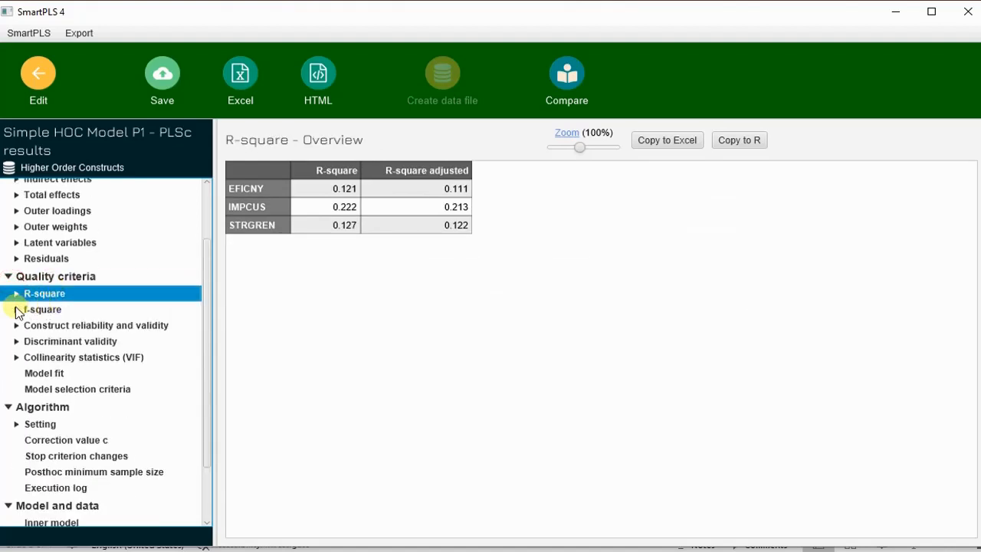
Toggle the f-square entries, then expand the construct reliability and validity entries
{"action": "left_click", "coordinate": [16, 309]}
{"action": "left_click", "coordinate": [17, 318]}
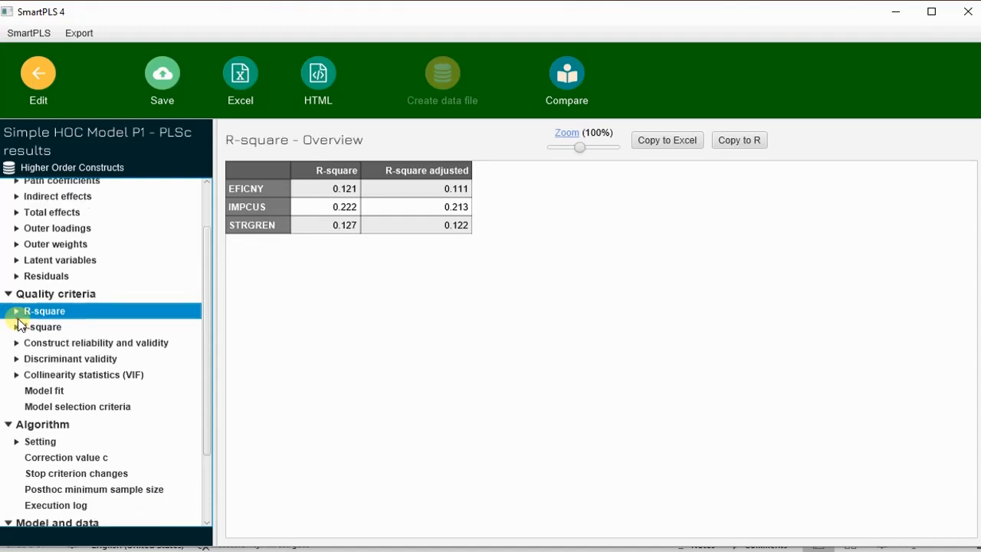
{"action": "scroll", "coordinate": [114, 305], "scroll_direction": "down", "scroll_amount": 1}
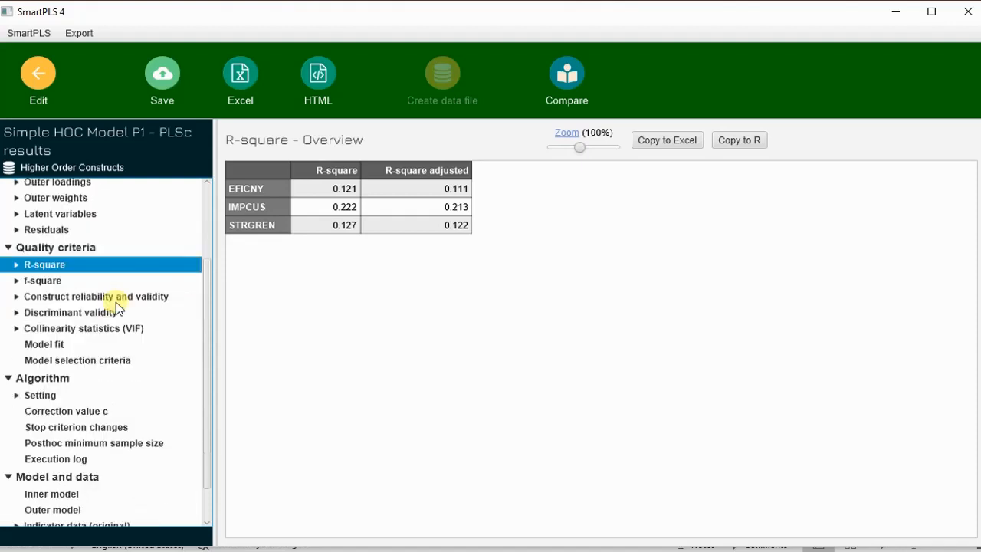
{"action": "left_click", "coordinate": [17, 299]}
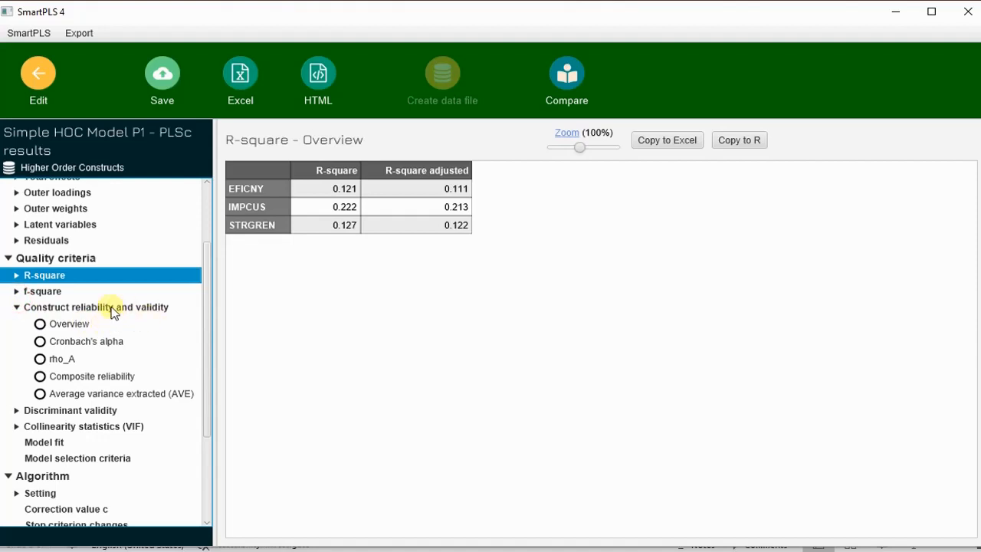
Open the construct reliability and validity overview, then expand Discriminant validity
{"action": "left_click", "coordinate": [109, 307]}
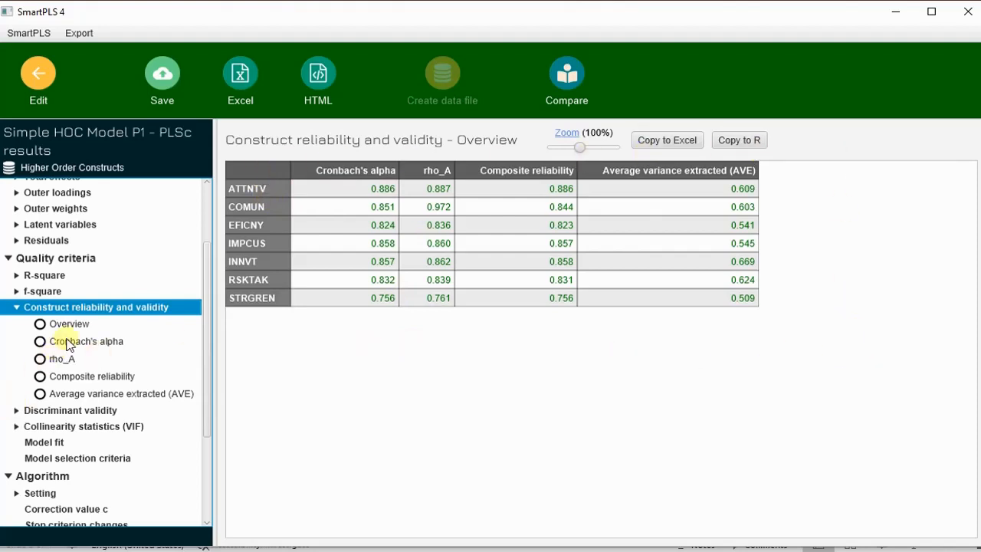
{"action": "scroll", "coordinate": [107, 379], "scroll_direction": "down", "scroll_amount": 2}
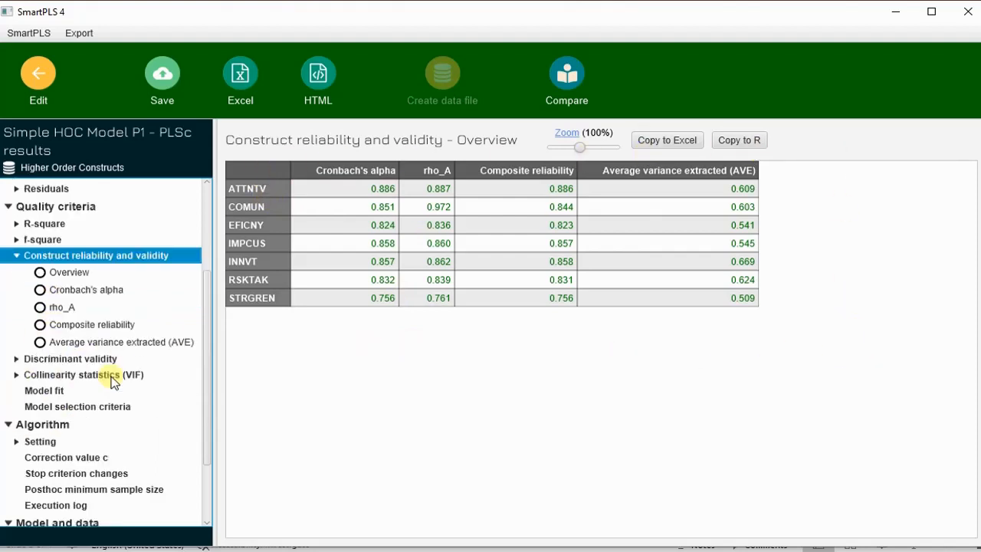
{"action": "left_click", "coordinate": [16, 359]}
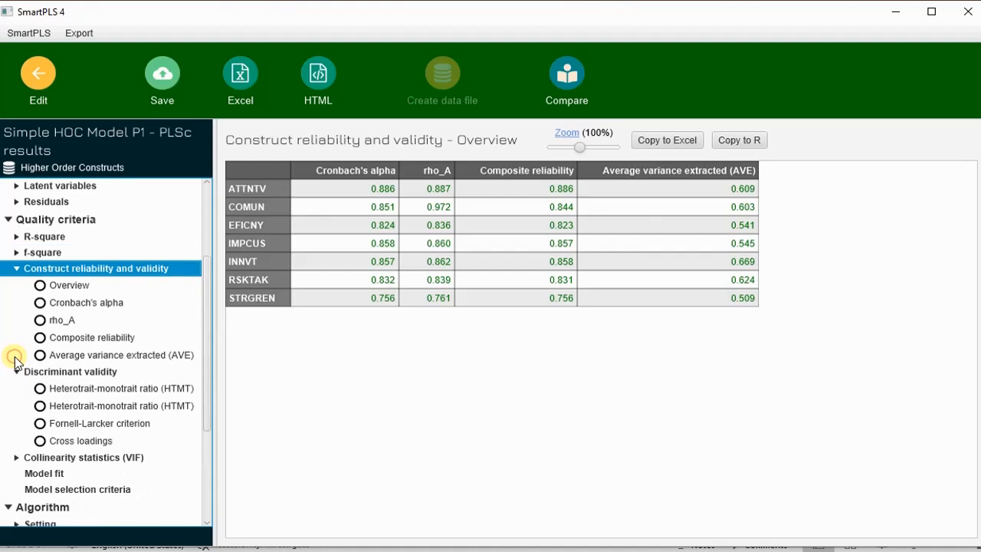
Show the Heterotrait-monotrait ratio (HTMT) discriminant validity matrix
{"action": "left_click", "coordinate": [139, 389]}
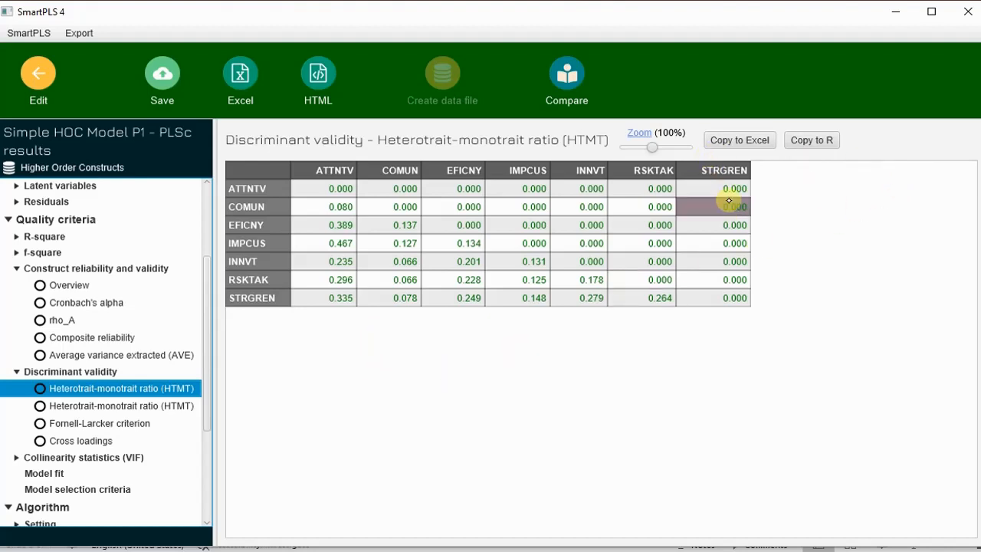
{"action": "left_click", "coordinate": [760, 141]}
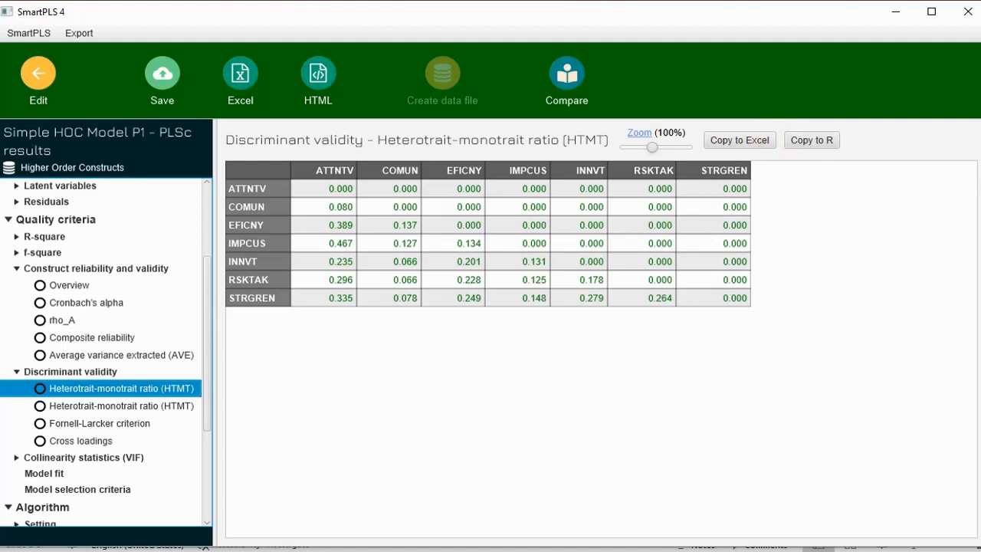
{"action": "left_click", "coordinate": [980, 208]}
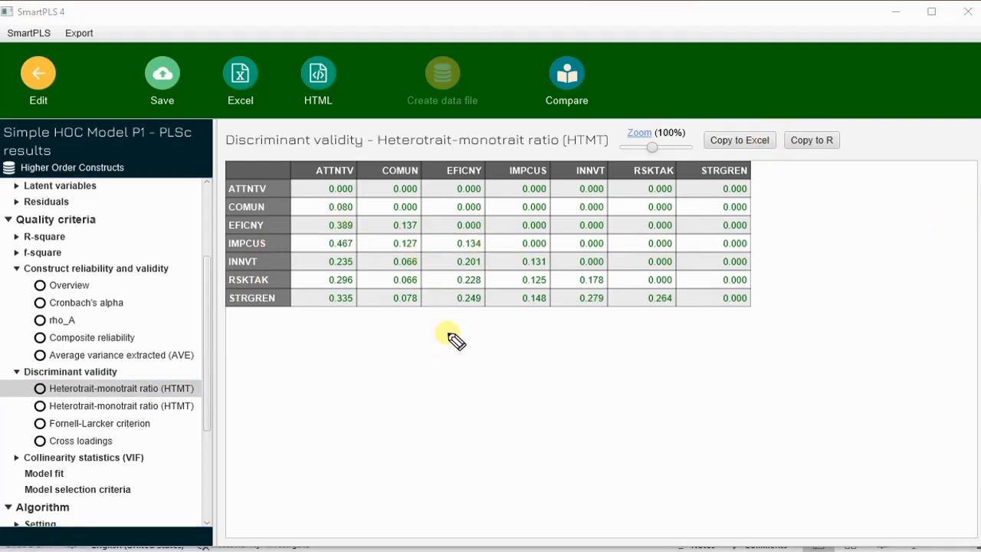
Handwrite and underline the '<0.80' threshold below the HTMT table
{"action": "mouse_move", "coordinate": [449, 329]}
{"action": "left_mouse_down"}
{"action": "mouse_move", "coordinate": [459, 342]}
{"action": "mouse_move", "coordinate": [470, 332]}
{"action": "mouse_move", "coordinate": [519, 332]}
{"action": "mouse_move", "coordinate": [493, 342]}
{"action": "left_mouse_up"}
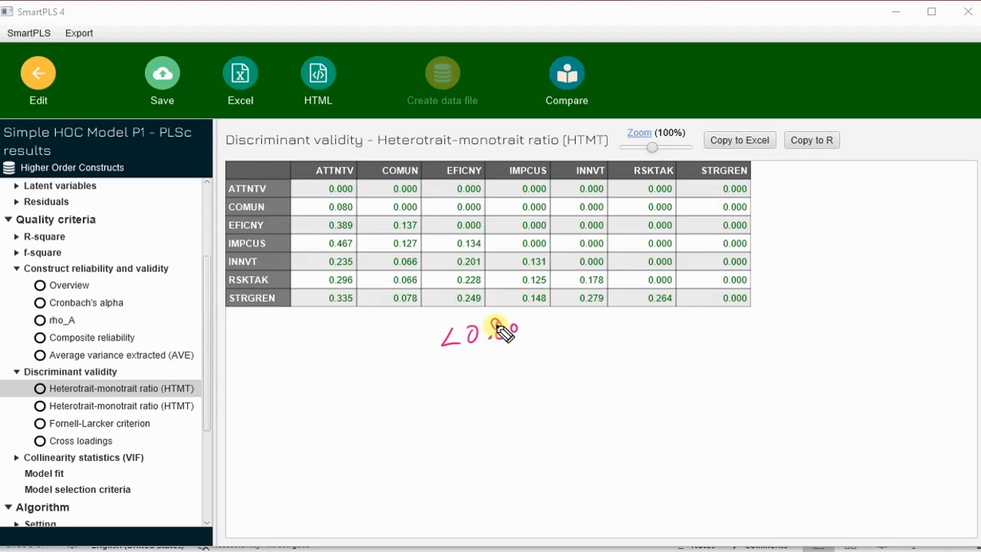
{"action": "left_click_drag", "start_coordinate": [496, 325], "coordinate": [505, 335]}
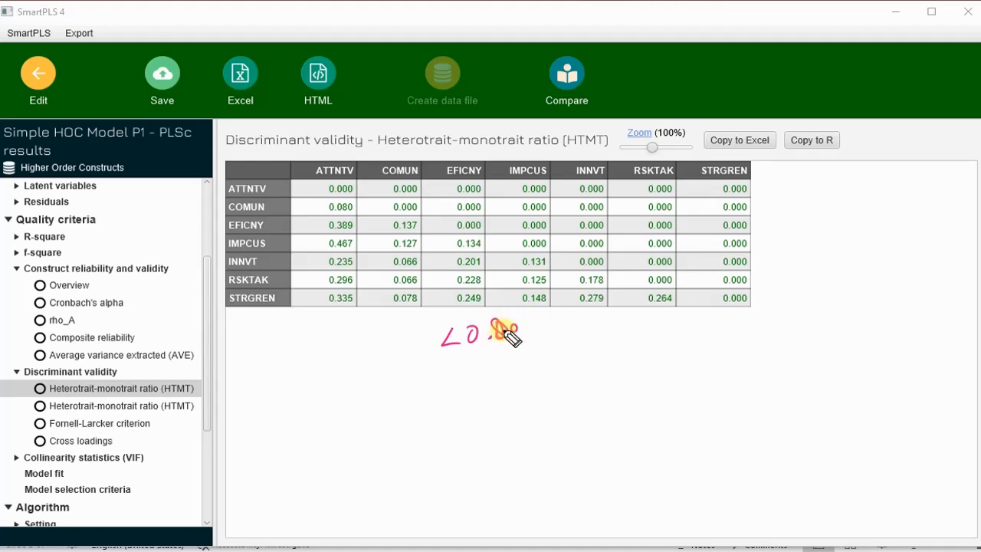
{"action": "left_click", "coordinate": [503, 329]}
{"action": "left_click_drag", "start_coordinate": [456, 335], "coordinate": [513, 331]}
{"action": "left_click", "coordinate": [456, 335]}
{"action": "left_click", "coordinate": [499, 332]}
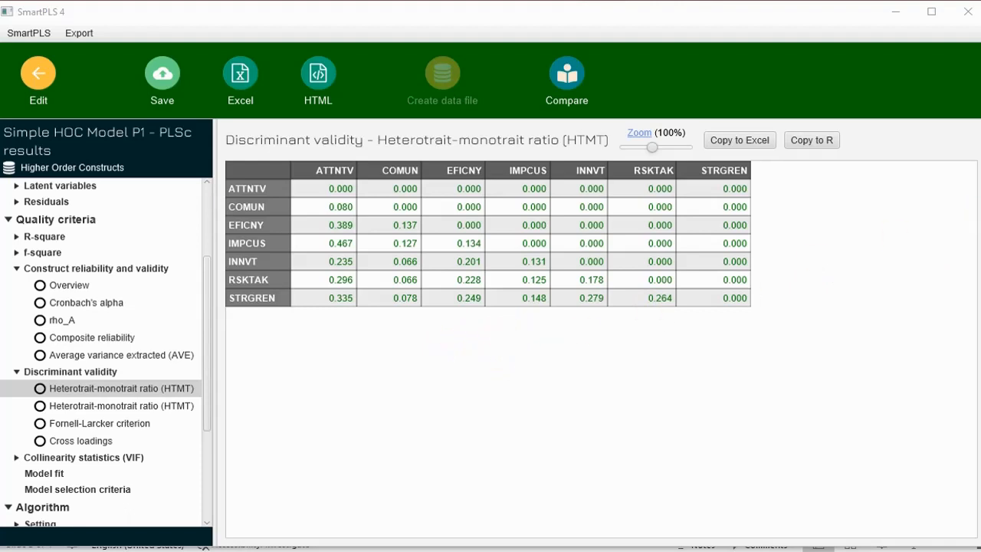
{"action": "left_click_drag", "start_coordinate": [504, 332], "coordinate": [509, 351]}
{"action": "left_click_drag", "start_coordinate": [523, 335], "coordinate": [565, 338]}
{"action": "left_click", "coordinate": [545, 342]}
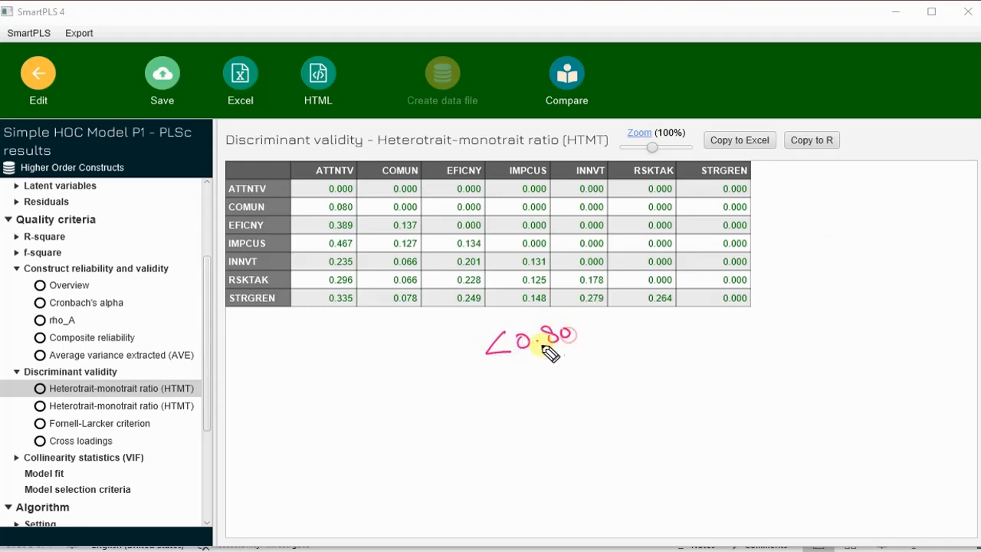
{"action": "left_click_drag", "start_coordinate": [486, 355], "coordinate": [591, 342]}
{"action": "left_click_drag", "start_coordinate": [495, 372], "coordinate": [590, 352]}
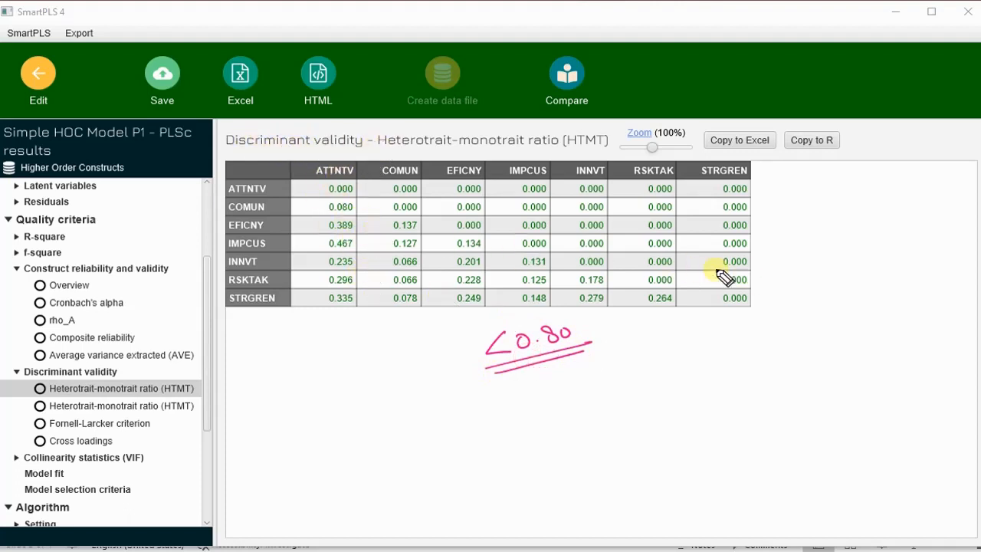
Handwrite and underline 'Green' beside the threshold
{"action": "left_click_drag", "start_coordinate": [662, 318], "coordinate": [673, 348]}
{"action": "mouse_move", "coordinate": [678, 327]}
{"action": "left_mouse_down"}
{"action": "mouse_move", "coordinate": [682, 340]}
{"action": "mouse_move", "coordinate": [700, 329]}
{"action": "mouse_move", "coordinate": [718, 337]}
{"action": "left_mouse_up"}
{"action": "left_click_drag", "start_coordinate": [657, 360], "coordinate": [727, 345]}
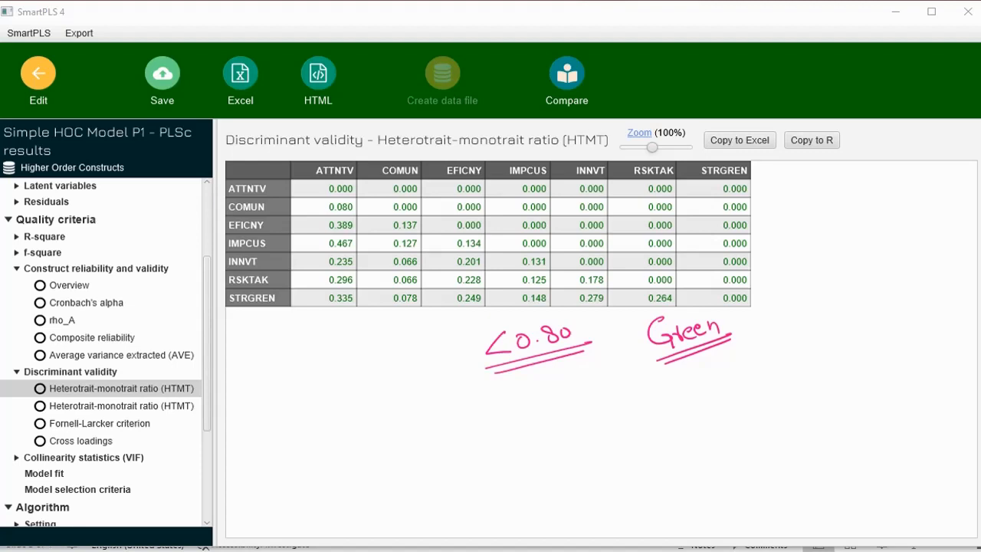
Show the Fornell-Larcker table and circle its diagonal values, such as 0.780 and 0.790
{"action": "left_click", "coordinate": [111, 423]}
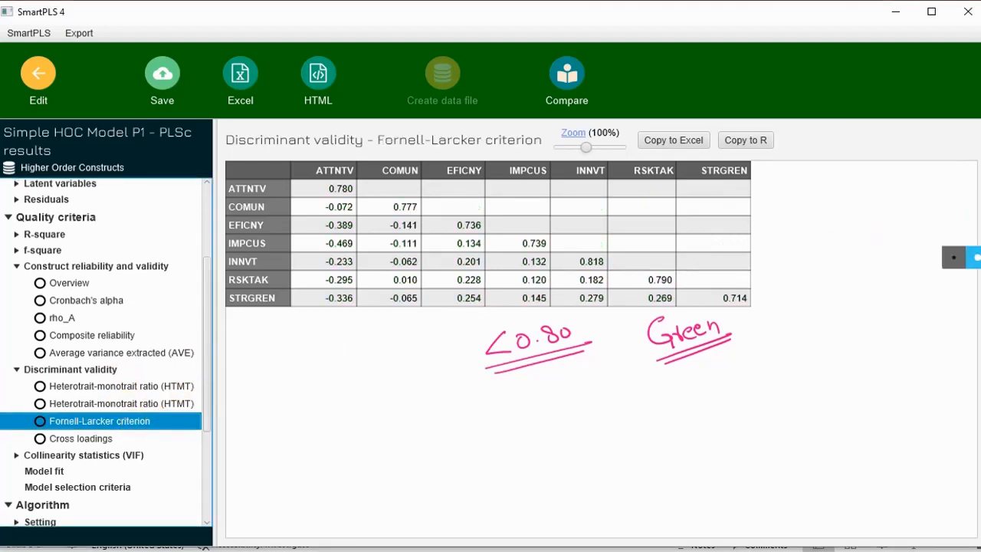
{"action": "left_click", "coordinate": [975, 258]}
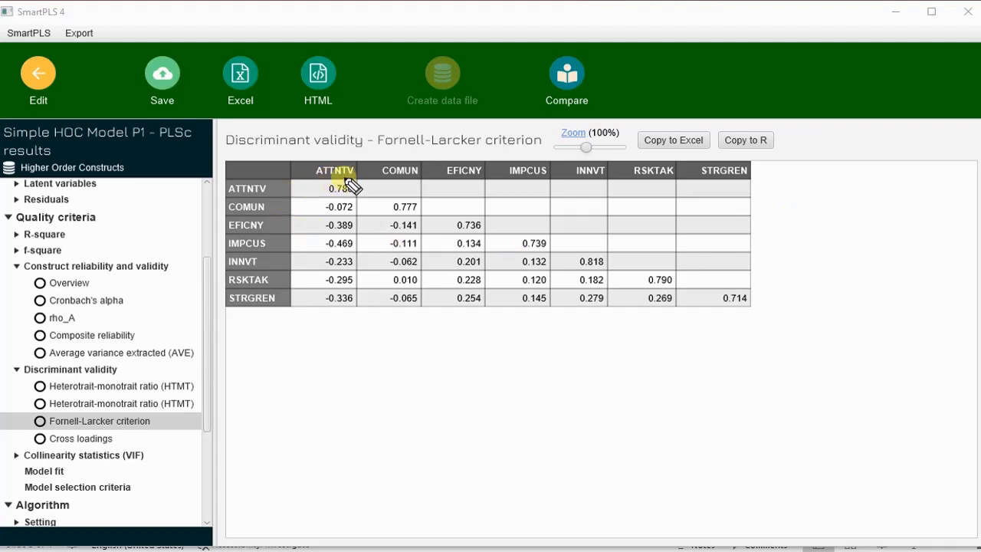
{"action": "mouse_move", "coordinate": [349, 183]}
{"action": "left_mouse_down"}
{"action": "mouse_move", "coordinate": [334, 197]}
{"action": "mouse_move", "coordinate": [337, 184]}
{"action": "left_mouse_up"}
{"action": "left_click_drag", "start_coordinate": [403, 204], "coordinate": [398, 209]}
{"action": "mouse_move", "coordinate": [468, 221]}
{"action": "left_mouse_down"}
{"action": "mouse_move", "coordinate": [497, 230]}
{"action": "mouse_move", "coordinate": [488, 222]}
{"action": "left_mouse_up"}
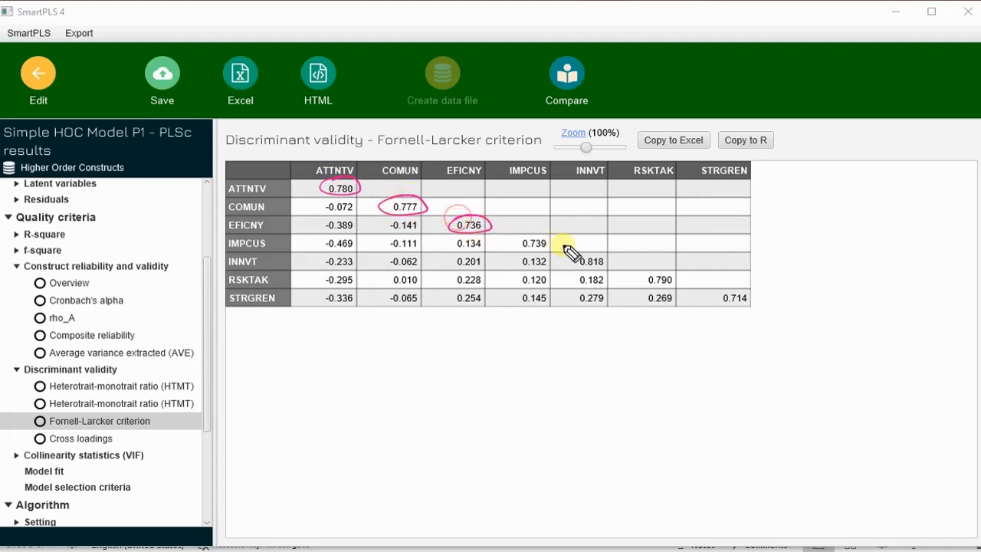
{"action": "mouse_move", "coordinate": [546, 238]}
{"action": "left_mouse_down"}
{"action": "mouse_move", "coordinate": [608, 267]}
{"action": "mouse_move", "coordinate": [571, 258]}
{"action": "left_mouse_up"}
{"action": "mouse_move", "coordinate": [660, 280]}
{"action": "left_mouse_down"}
{"action": "mouse_move", "coordinate": [662, 271]}
{"action": "mouse_move", "coordinate": [652, 278]}
{"action": "left_mouse_up"}
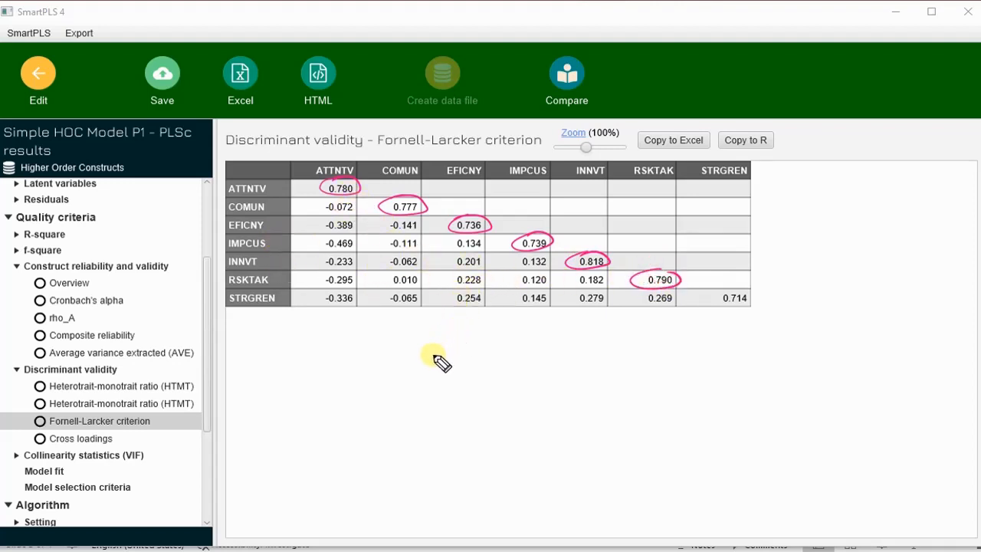
Handwrite discriminant validity notes, circle the -0.469 IMPCUS correlation, then clear the ink
{"action": "mouse_move", "coordinate": [435, 358]}
{"action": "left_mouse_down"}
{"action": "mouse_move", "coordinate": [439, 376]}
{"action": "mouse_move", "coordinate": [450, 371]}
{"action": "mouse_move", "coordinate": [436, 378]}
{"action": "left_mouse_up"}
{"action": "mouse_move", "coordinate": [459, 359]}
{"action": "left_mouse_down"}
{"action": "mouse_move", "coordinate": [460, 368]}
{"action": "mouse_move", "coordinate": [495, 370]}
{"action": "left_mouse_up"}
{"action": "left_click", "coordinate": [460, 353]}
{"action": "left_click_drag", "start_coordinate": [520, 337], "coordinate": [567, 335]}
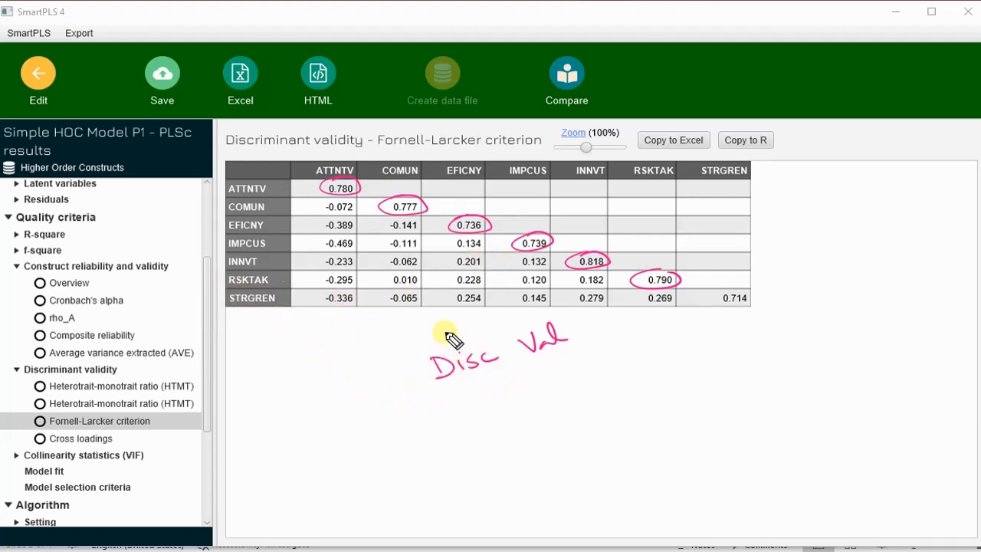
{"action": "mouse_move", "coordinate": [466, 398]}
{"action": "left_mouse_down"}
{"action": "mouse_move", "coordinate": [478, 414]}
{"action": "mouse_move", "coordinate": [473, 400]}
{"action": "mouse_move", "coordinate": [594, 358]}
{"action": "left_mouse_up"}
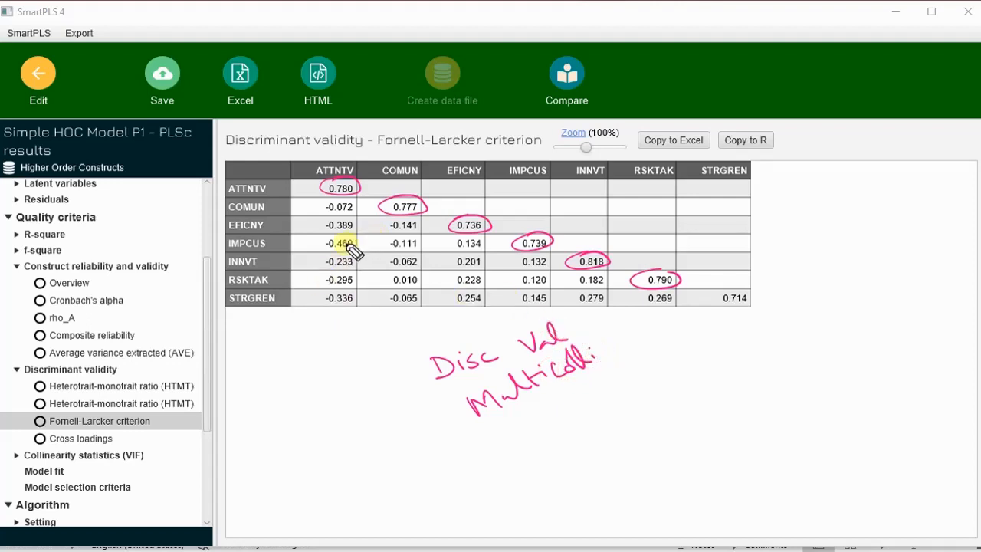
{"action": "mouse_move", "coordinate": [315, 255]}
{"action": "left_mouse_down"}
{"action": "mouse_move", "coordinate": [346, 229]}
{"action": "mouse_move", "coordinate": [325, 247]}
{"action": "mouse_move", "coordinate": [366, 239]}
{"action": "left_mouse_up"}
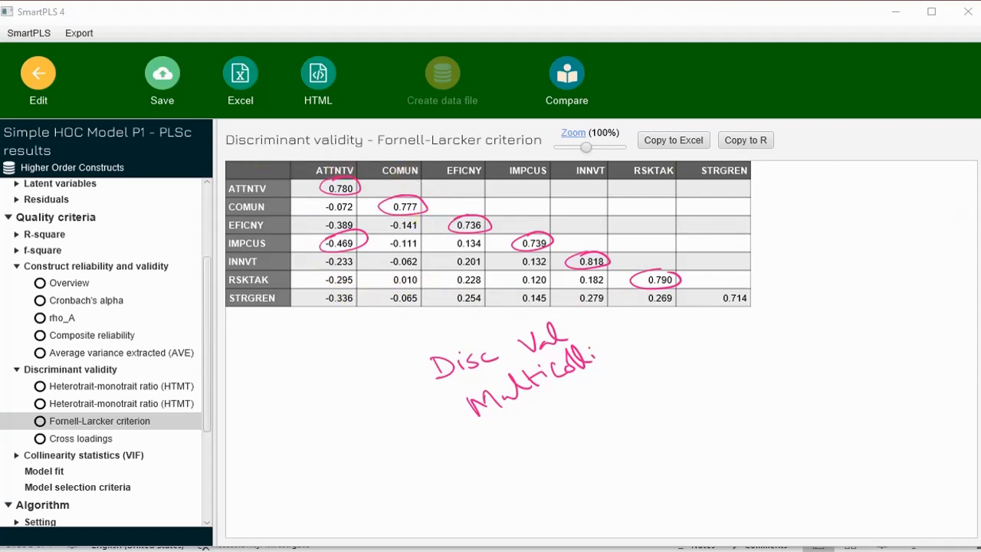
{"action": "left_click", "coordinate": [975, 268]}
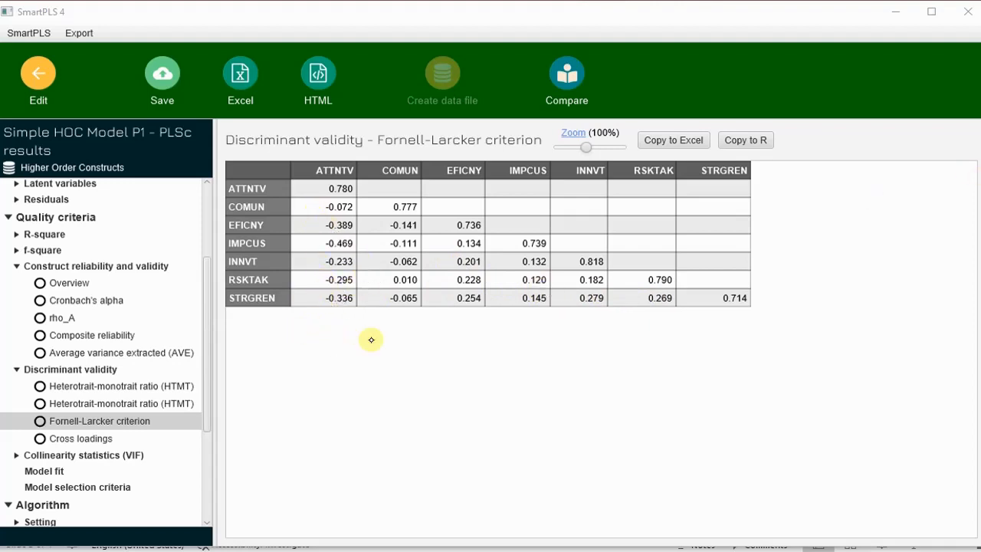
Review outer-model VIF values up to 2.384, then show the inner-model VIF matrix
{"action": "left_click", "coordinate": [122, 455]}
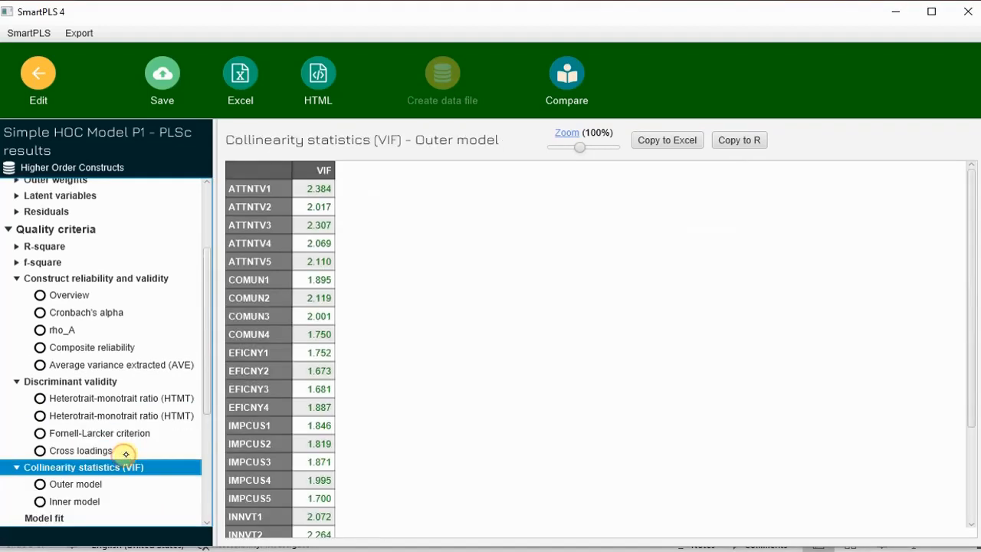
{"action": "mouse_move", "coordinate": [972, 203]}
{"action": "left_mouse_down"}
{"action": "mouse_move", "coordinate": [977, 327]}
{"action": "mouse_move", "coordinate": [976, 190]}
{"action": "left_mouse_up"}
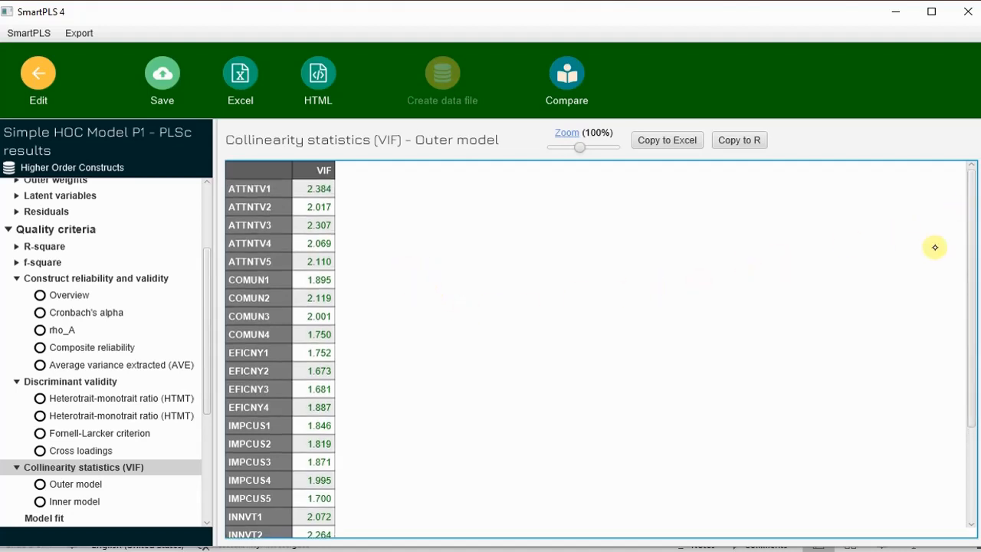
{"action": "left_click_drag", "start_coordinate": [971, 238], "coordinate": [970, 386]}
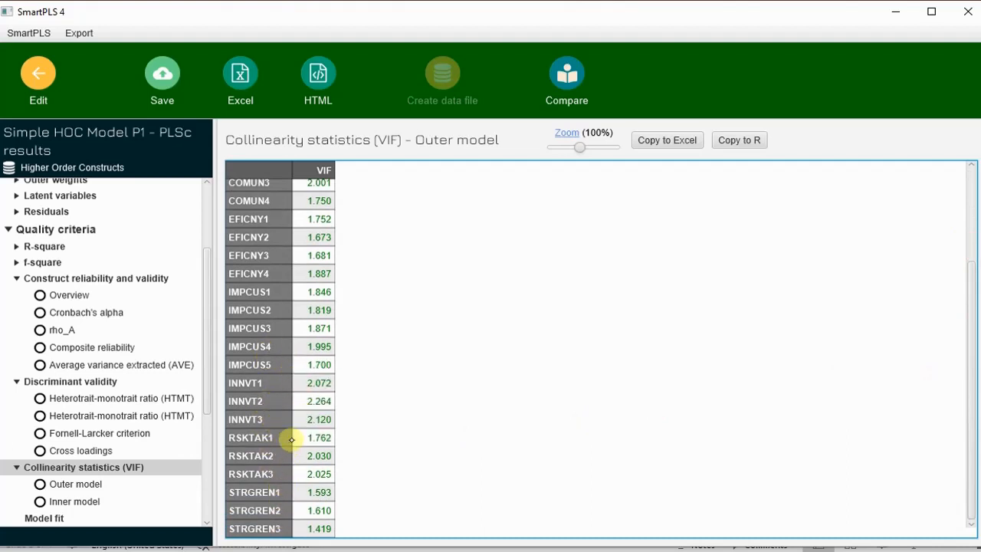
{"action": "left_click", "coordinate": [82, 485]}
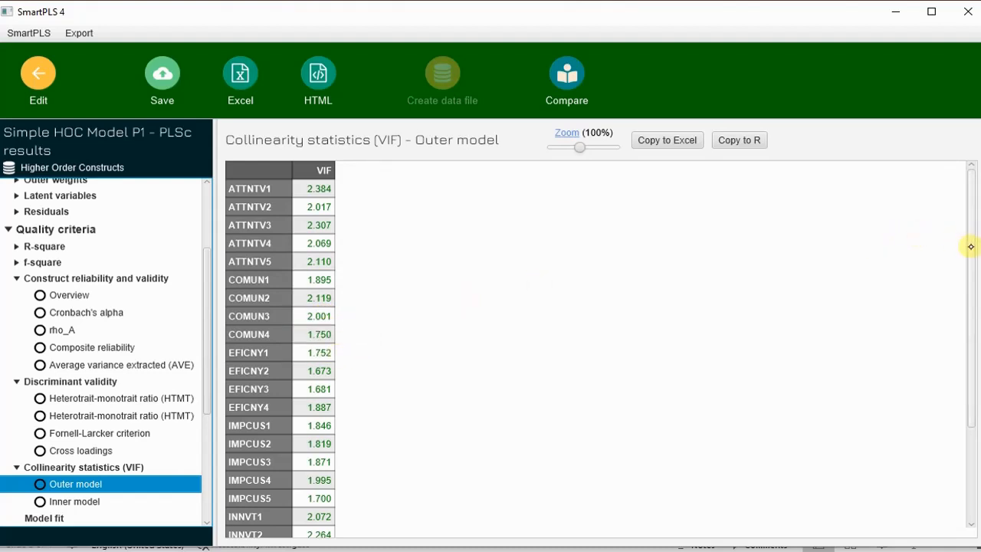
{"action": "left_click_drag", "start_coordinate": [970, 247], "coordinate": [970, 338]}
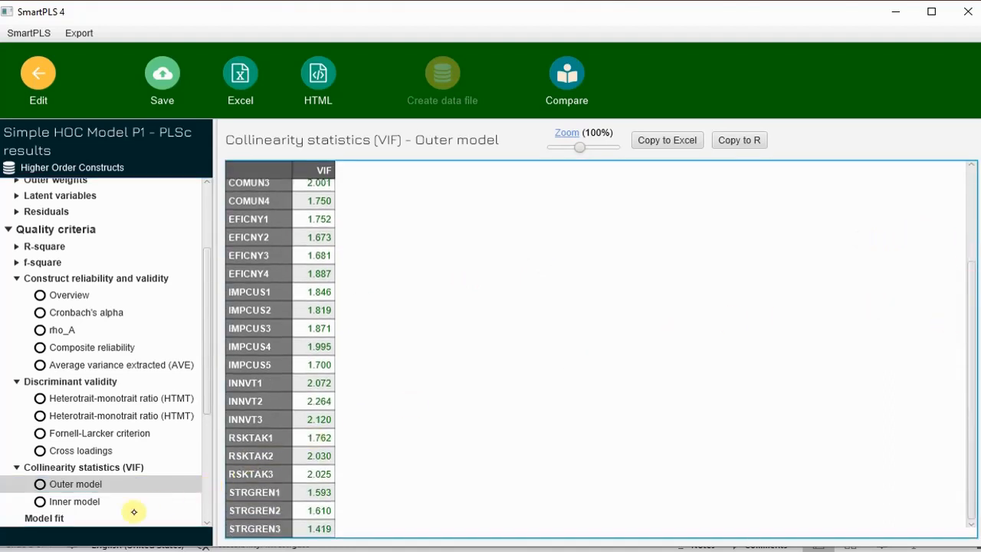
{"action": "left_click", "coordinate": [88, 501]}
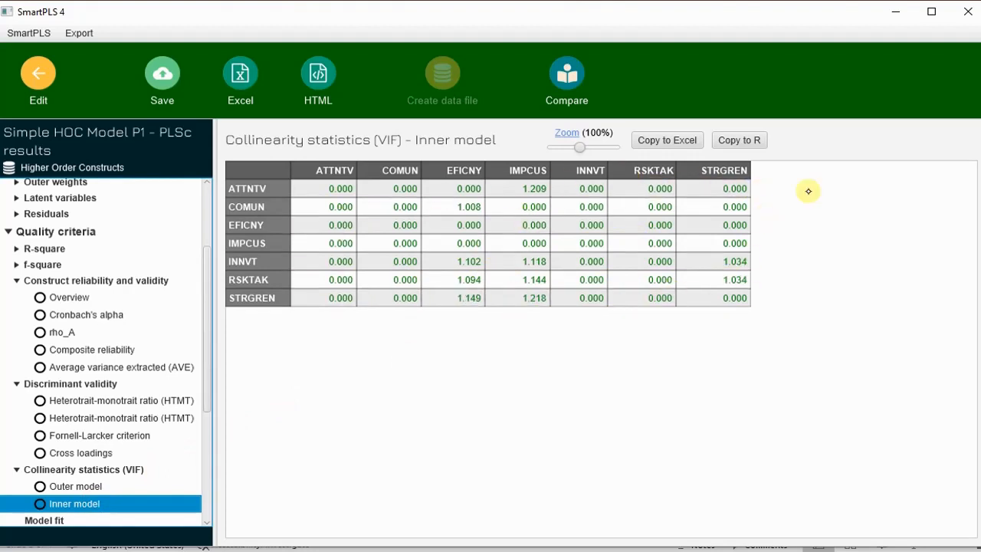
Open the Model fit table, showing estimated-model SRMR 0.070 and NFI 0.628
{"action": "left_click", "coordinate": [980, 405]}
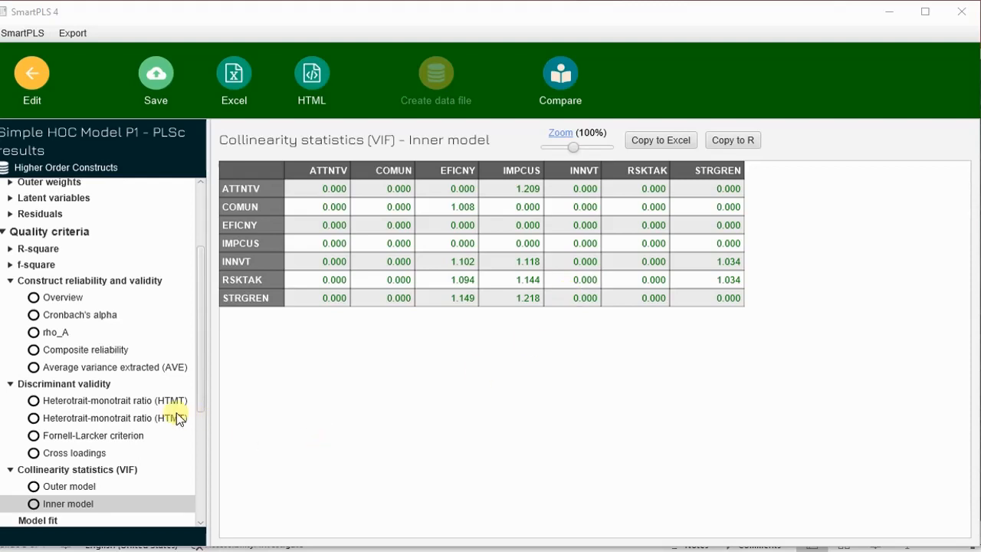
{"action": "scroll", "coordinate": [116, 419], "scroll_direction": "down", "scroll_amount": 3}
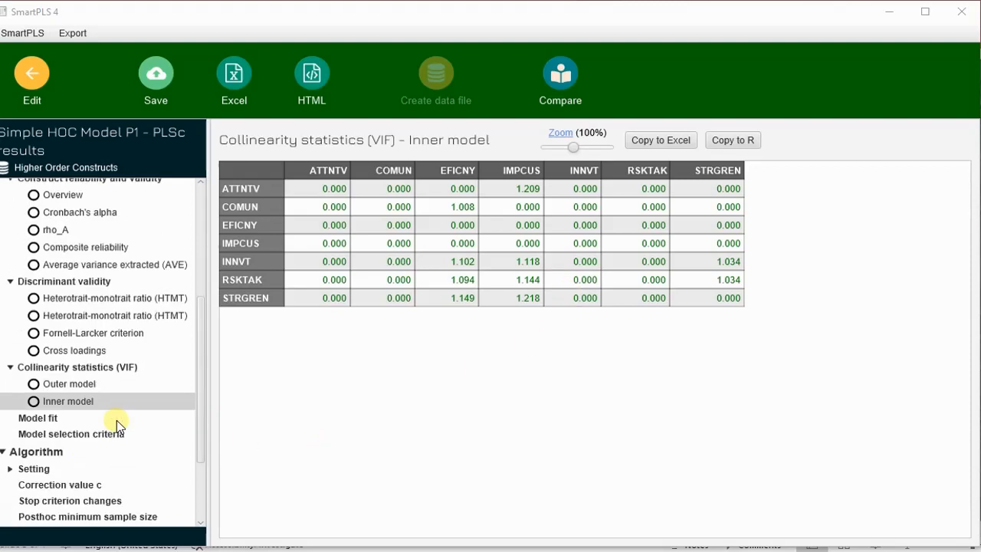
{"action": "left_click", "coordinate": [54, 417]}
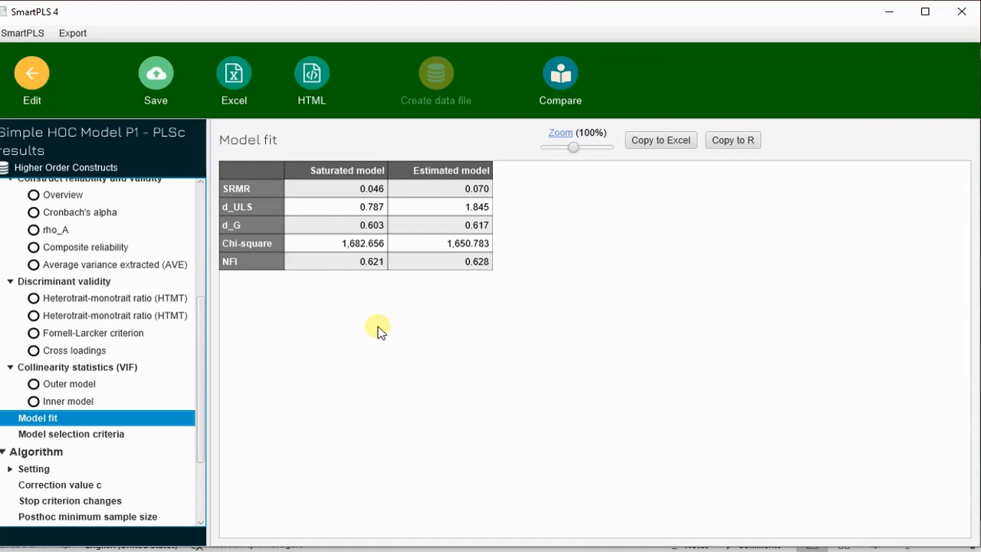
Show the Model selection criteria table with BIC −17.687 (EFICNY), −61.079 (IMPCUS) and −31.815 (STRGREN)
{"action": "left_click", "coordinate": [72, 434]}
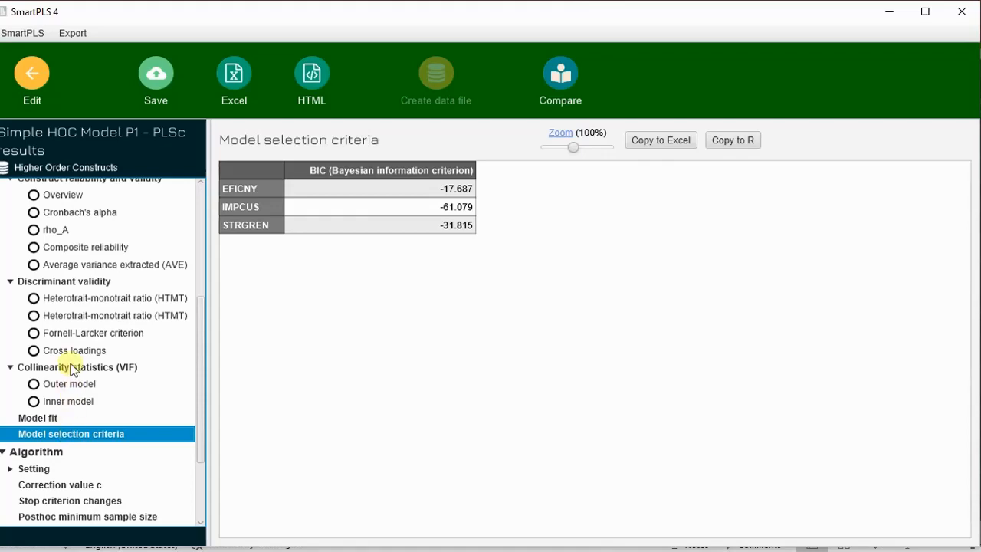
{"action": "scroll", "coordinate": [67, 360], "scroll_direction": "up", "scroll_amount": 5}
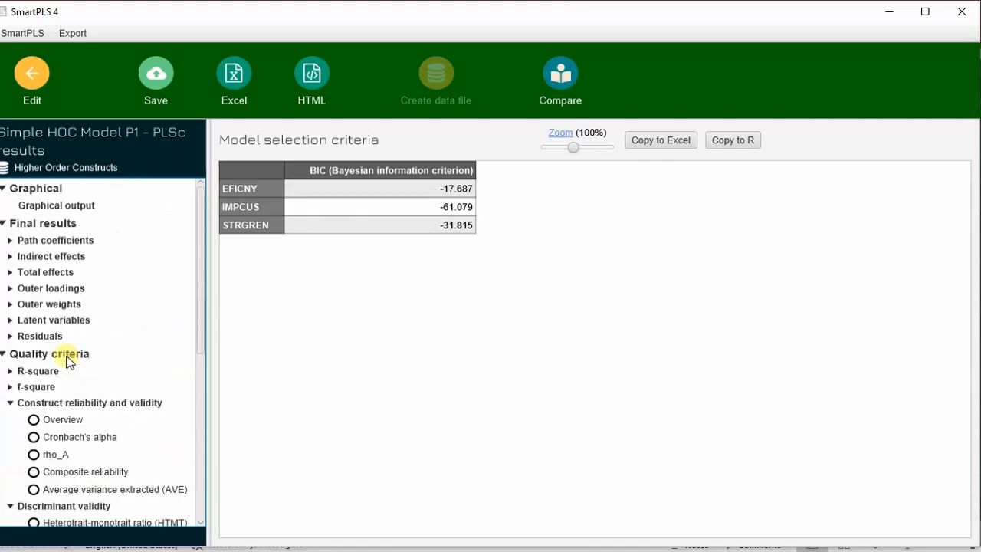
Inspect the COMUN1–COMUN4 outer loadings (COMUN4 at 1.167), then show reliability with COMUN AVE 0.603
{"action": "left_click", "coordinate": [67, 290]}
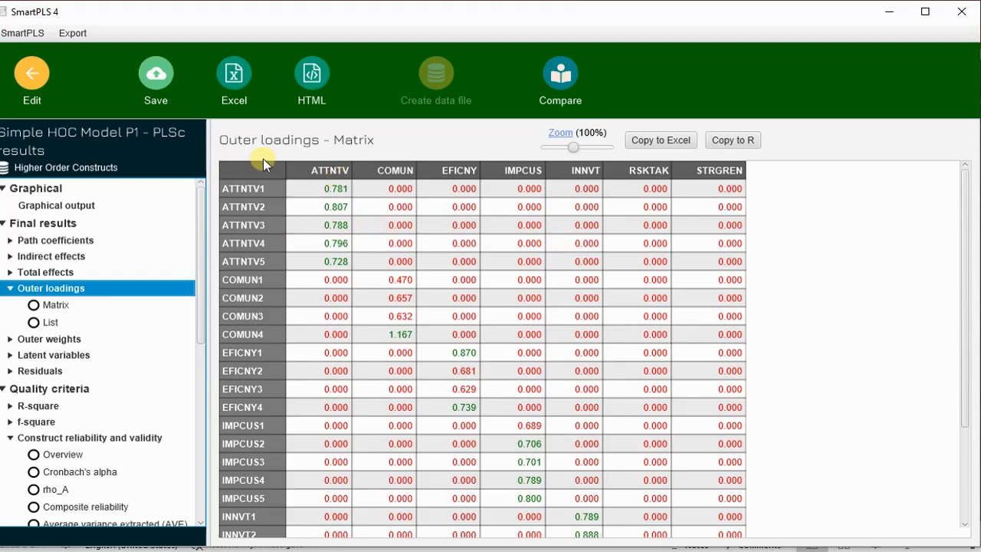
{"action": "scroll", "coordinate": [742, 467], "scroll_direction": "down", "scroll_amount": 3}
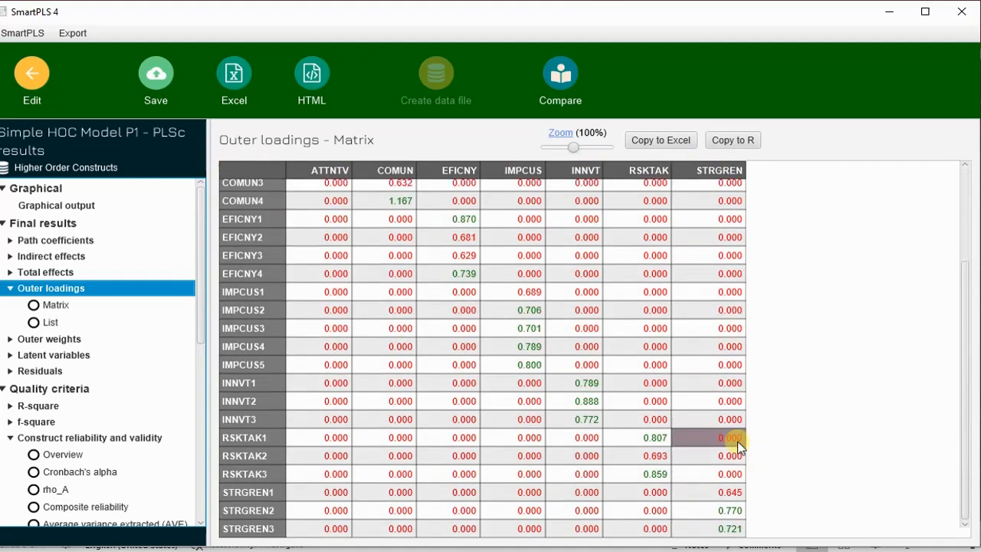
{"action": "scroll", "coordinate": [738, 441], "scroll_direction": "up", "scroll_amount": 3}
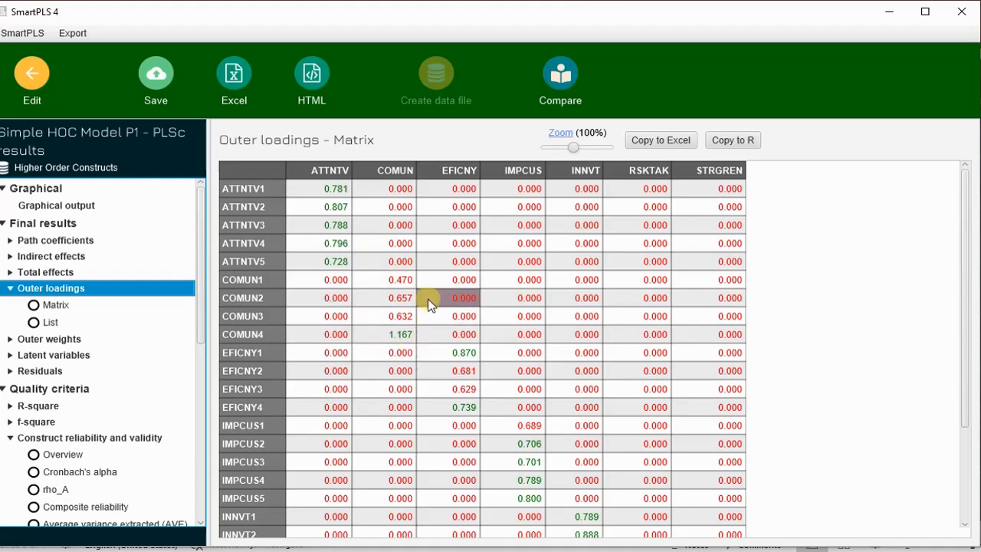
{"action": "left_click_drag", "start_coordinate": [403, 279], "coordinate": [403, 333]}
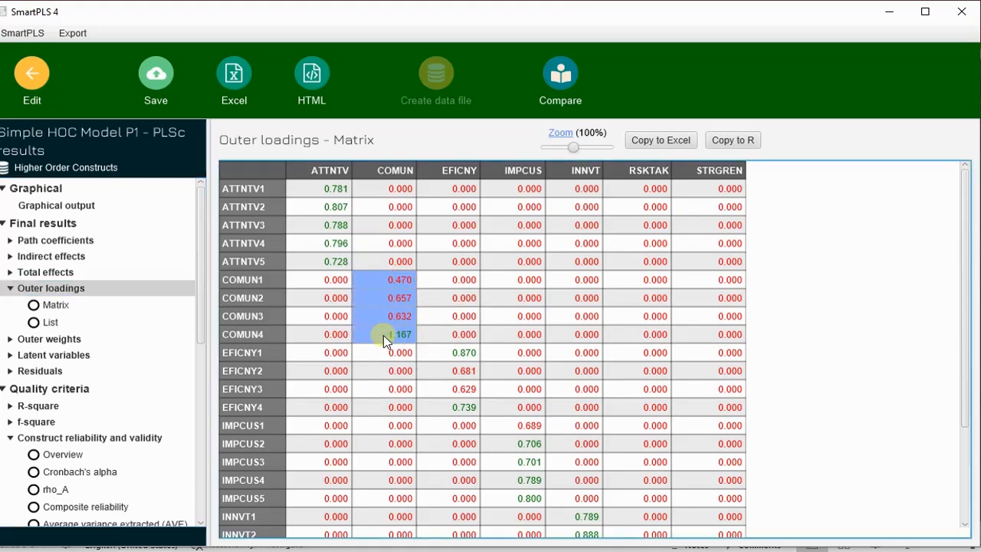
{"action": "left_click", "coordinate": [383, 335]}
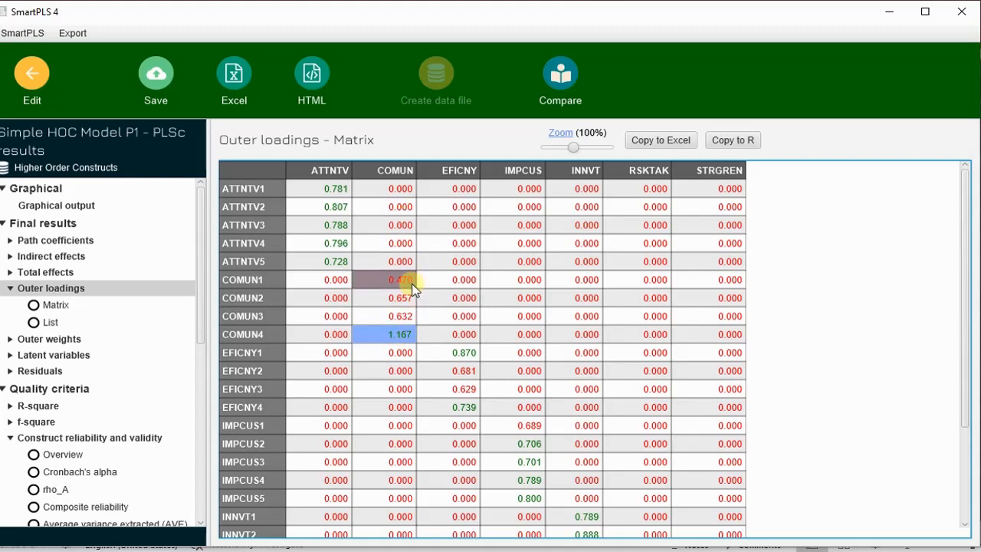
{"action": "left_click_drag", "start_coordinate": [409, 283], "coordinate": [408, 338]}
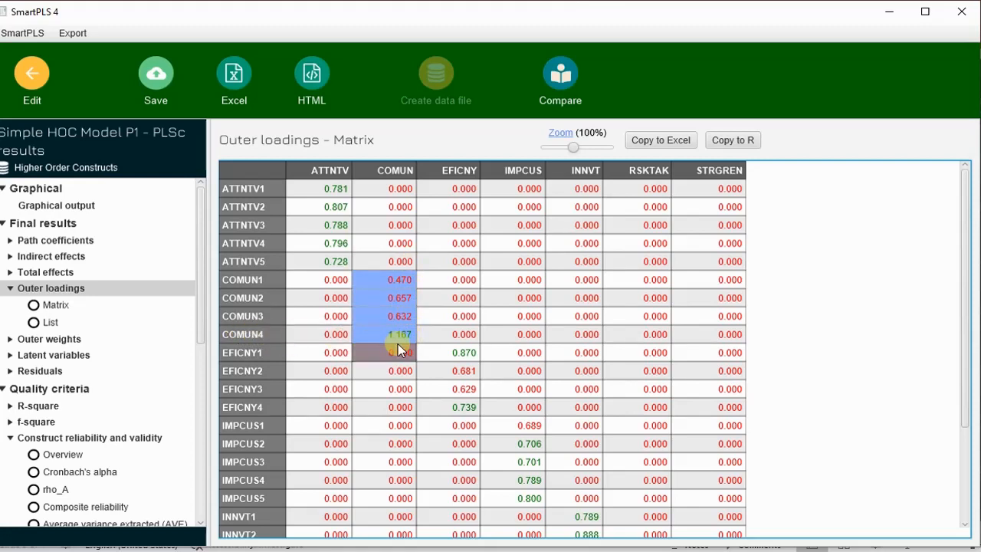
{"action": "left_click", "coordinate": [398, 345]}
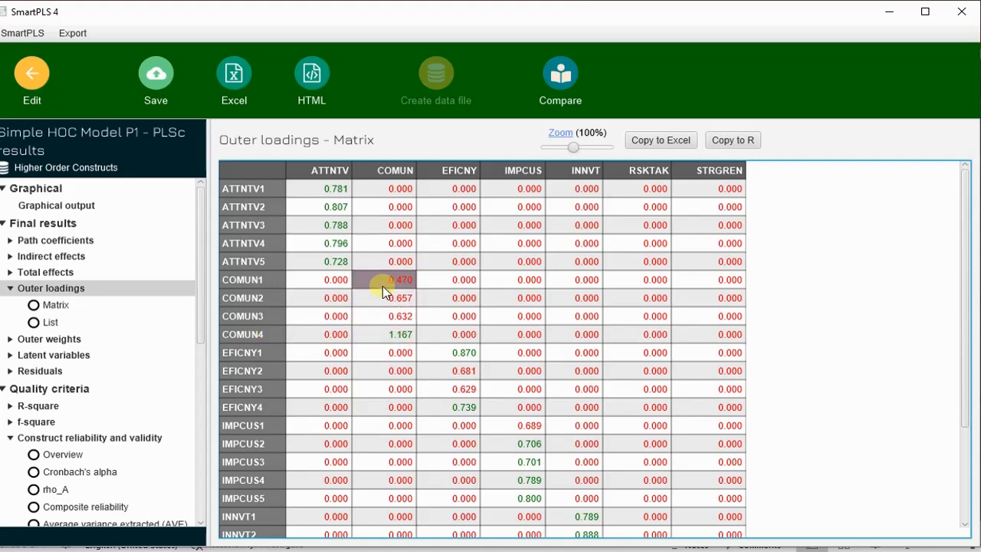
{"action": "scroll", "coordinate": [77, 414], "scroll_direction": "down", "scroll_amount": 3}
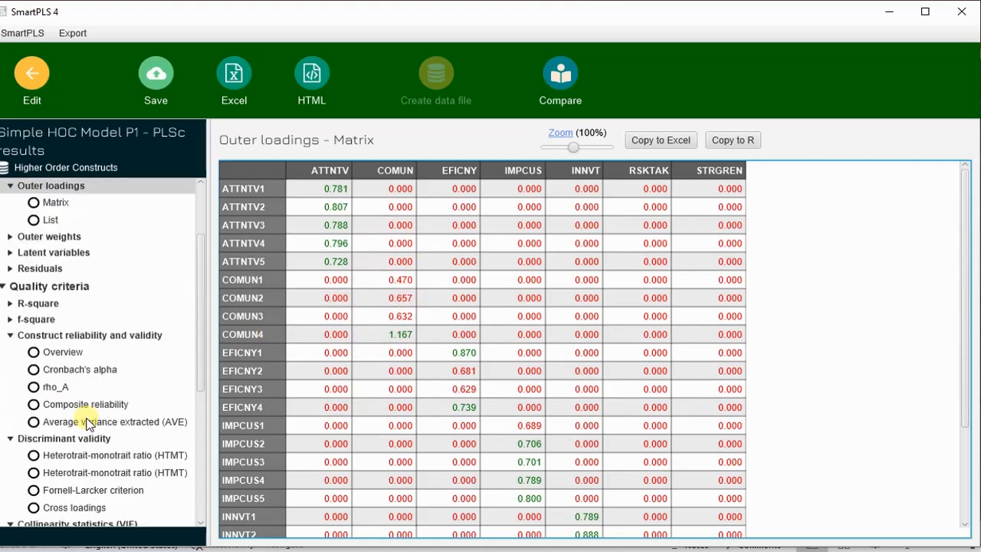
{"action": "left_click", "coordinate": [98, 337]}
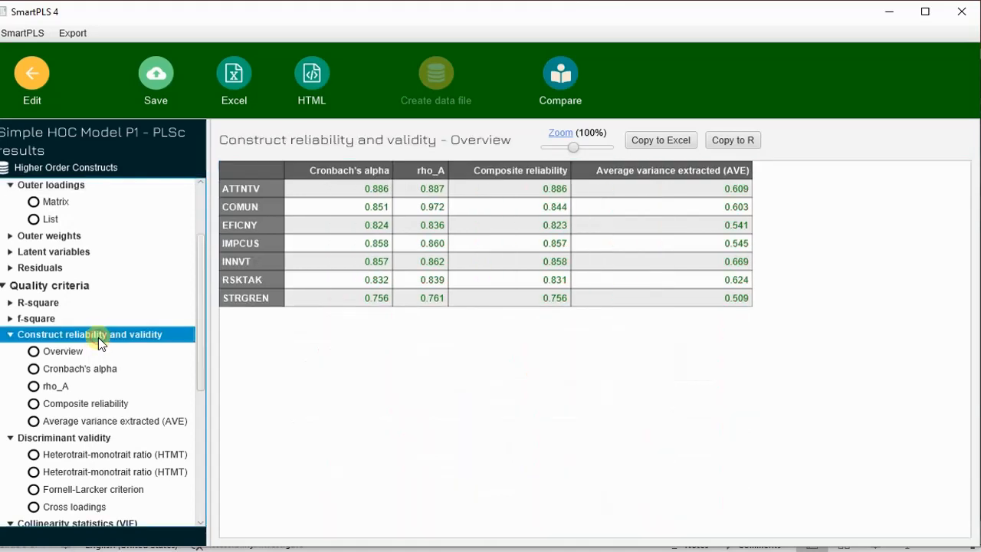
Focus the reliability table showing COMUN Cronbach's alpha 0.851 and composite reliability 0.844
{"action": "left_click", "coordinate": [268, 206]}
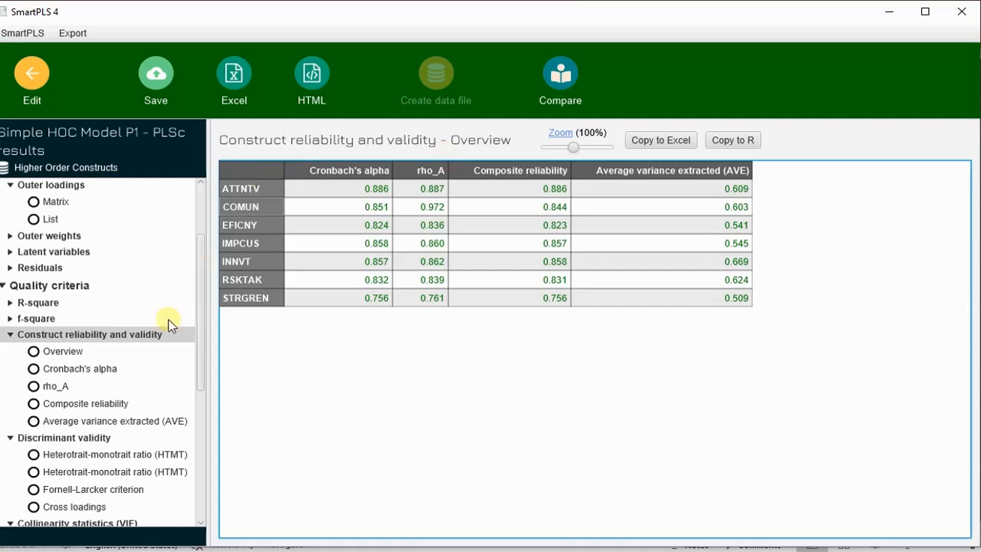
{"action": "scroll", "coordinate": [153, 328], "scroll_direction": "up", "scroll_amount": 3}
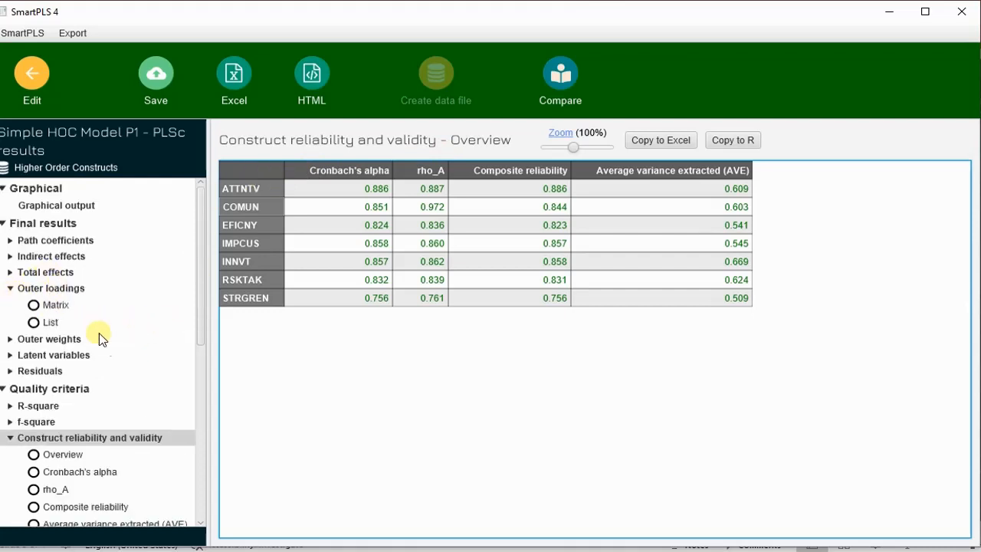
Review the outer loadings down to STRGREN, sort by indicator, then show reliability with IMPCUS AVE 0.545
{"action": "left_click", "coordinate": [60, 289]}
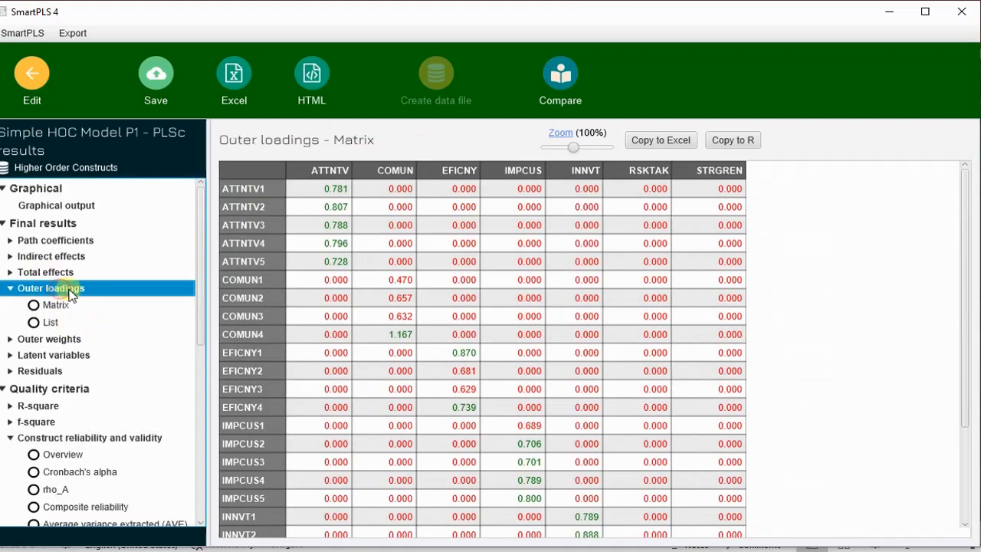
{"action": "scroll", "coordinate": [465, 301], "scroll_direction": "down", "scroll_amount": 2}
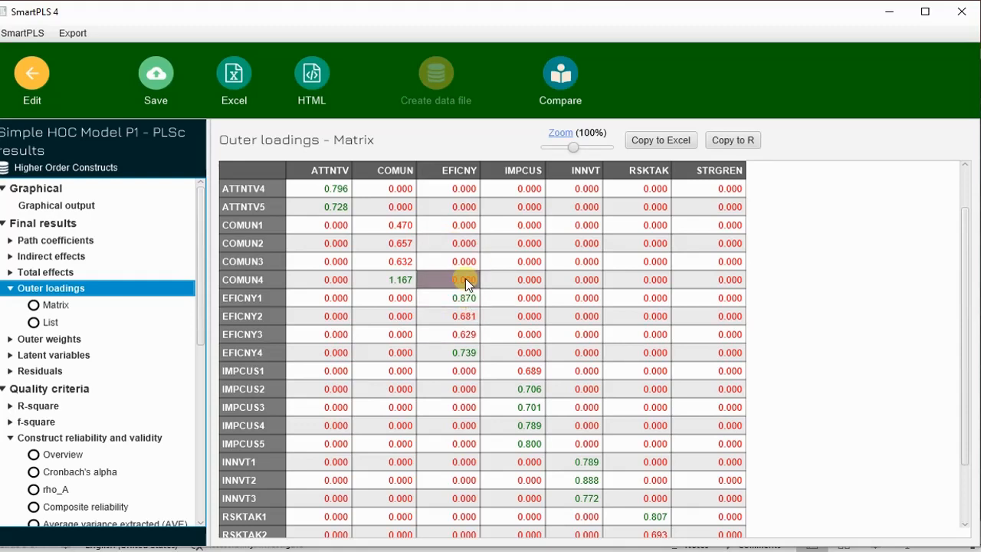
{"action": "scroll", "coordinate": [465, 277], "scroll_direction": "down", "scroll_amount": 1}
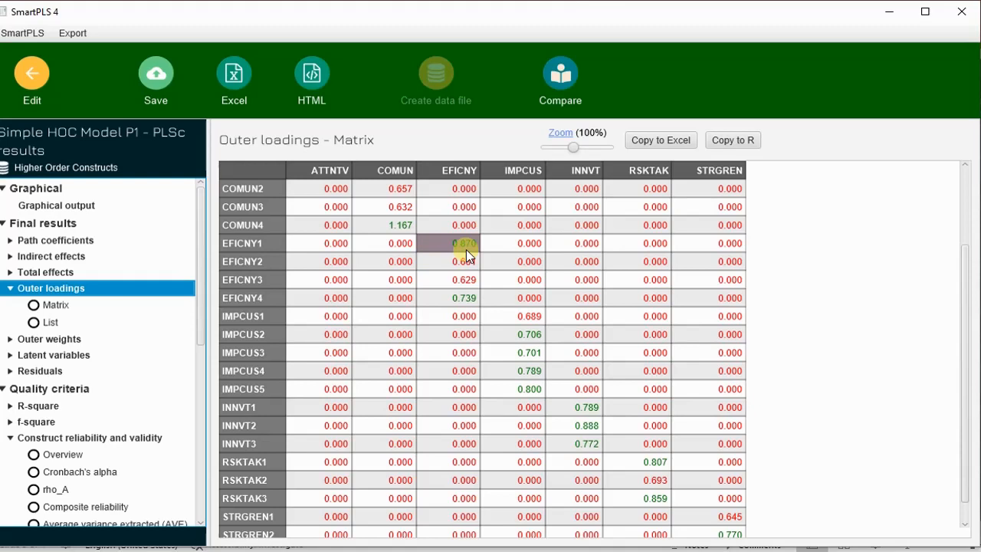
{"action": "scroll", "coordinate": [466, 248], "scroll_direction": "down", "scroll_amount": 1}
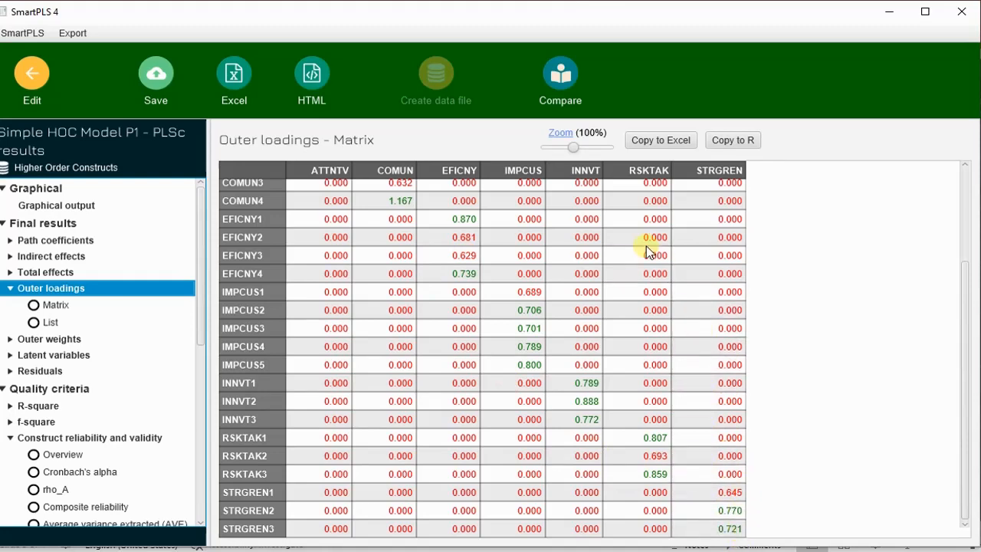
{"action": "scroll", "coordinate": [646, 250], "scroll_direction": "up", "scroll_amount": 3}
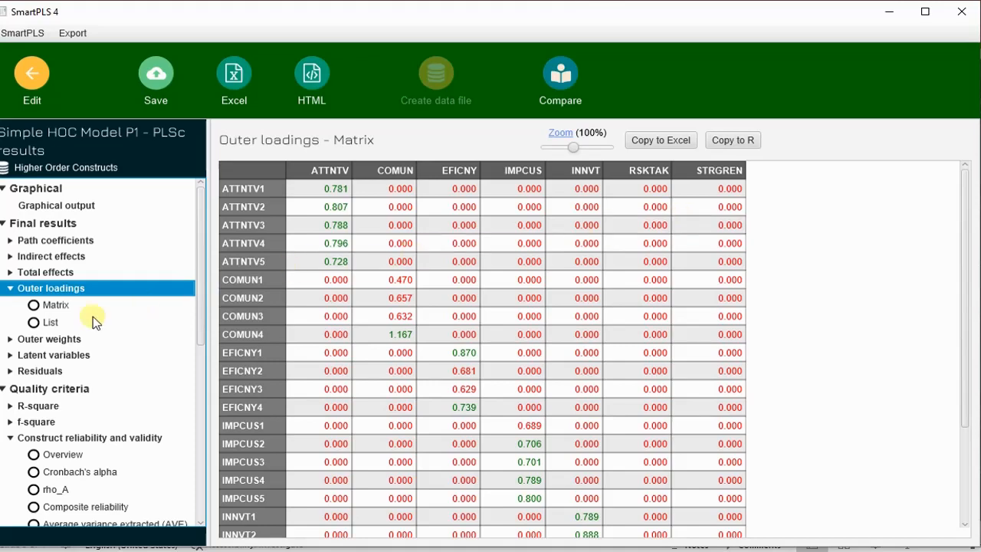
{"action": "scroll", "coordinate": [120, 299], "scroll_direction": "down", "scroll_amount": 3}
{"action": "scroll", "coordinate": [121, 299], "scroll_direction": "down", "scroll_amount": 3}
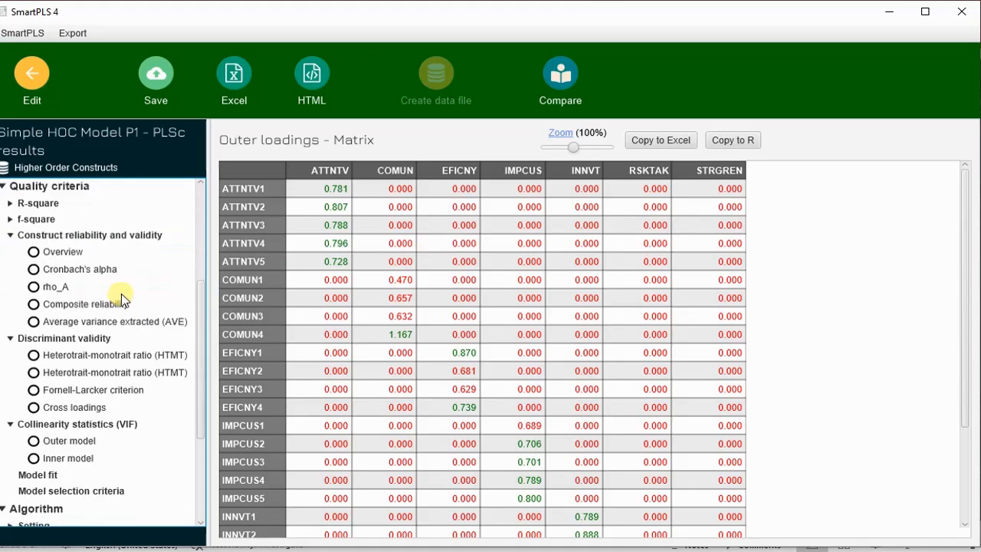
{"action": "scroll", "coordinate": [131, 260], "scroll_direction": "up", "scroll_amount": 6}
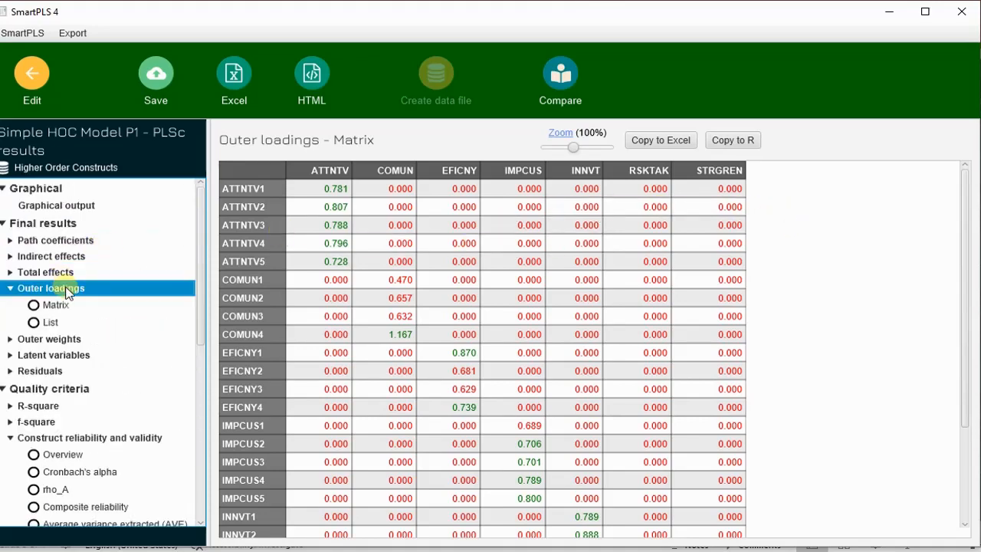
{"action": "left_click", "coordinate": [255, 167]}
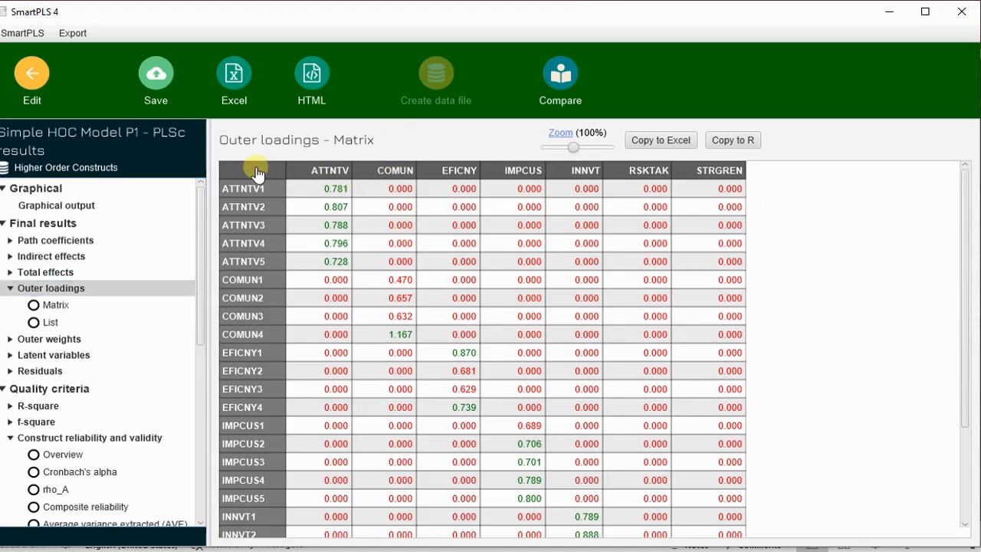
{"action": "left_click", "coordinate": [115, 437]}
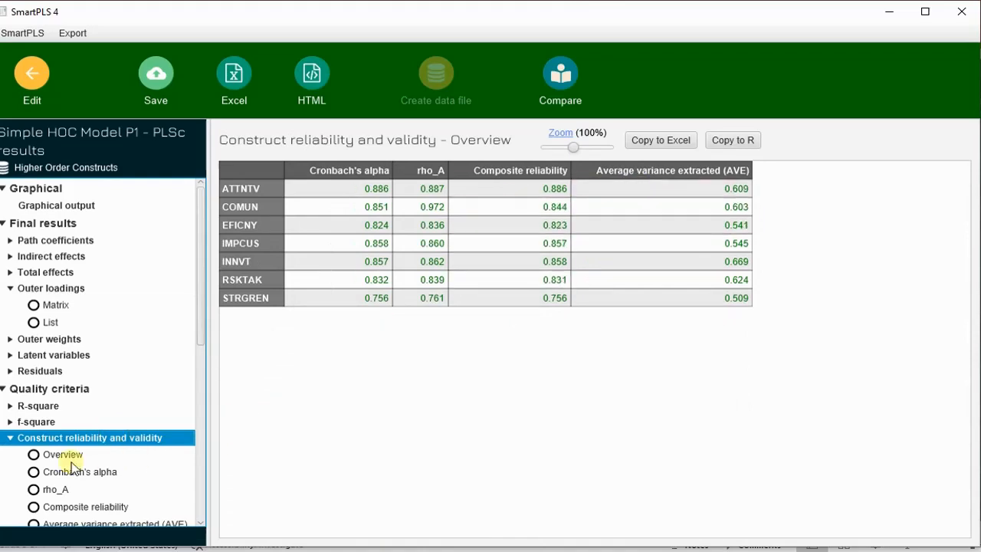
Review the HTMT and Fornell-Larcker tables, then return to the Simple HOC Model P1 diagram with results
{"action": "scroll", "coordinate": [98, 380], "scroll_direction": "down", "scroll_amount": 2}
{"action": "scroll", "coordinate": [98, 379], "scroll_direction": "down", "scroll_amount": 2}
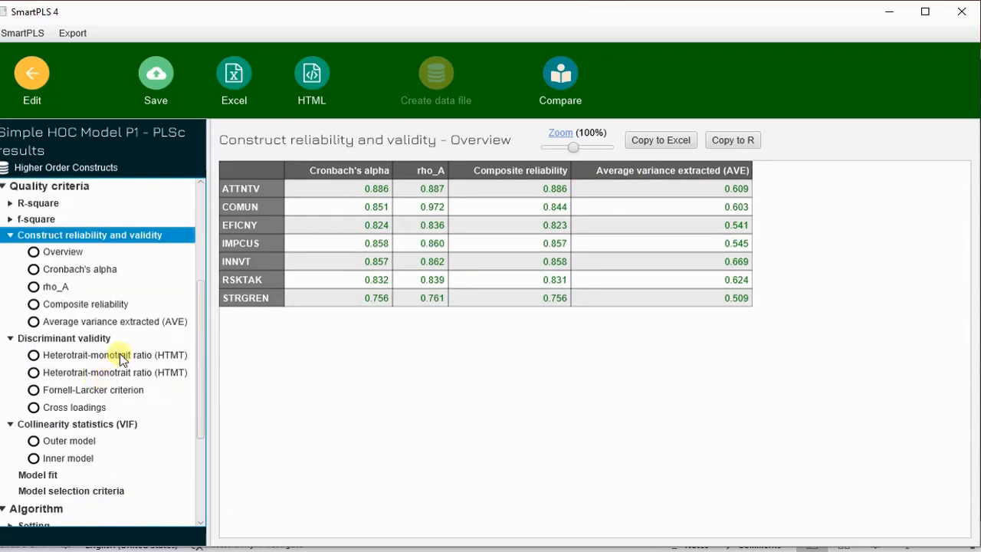
{"action": "left_click", "coordinate": [120, 357]}
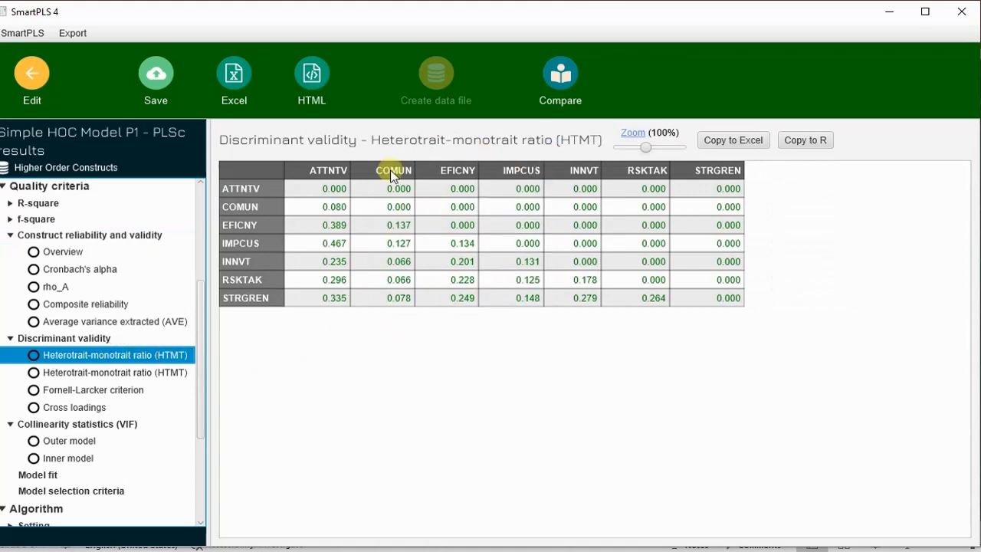
{"action": "left_click", "coordinate": [97, 394]}
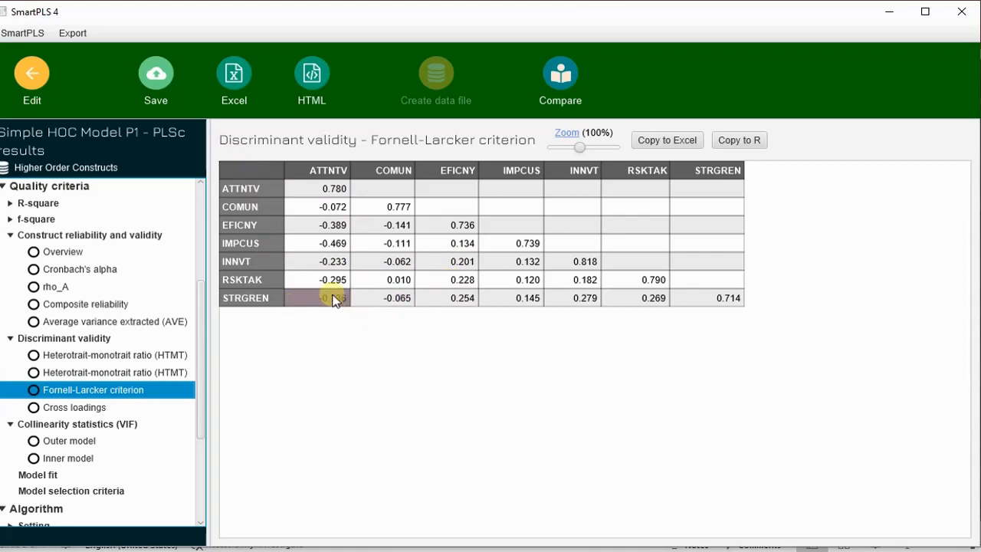
{"action": "left_click", "coordinate": [33, 74]}
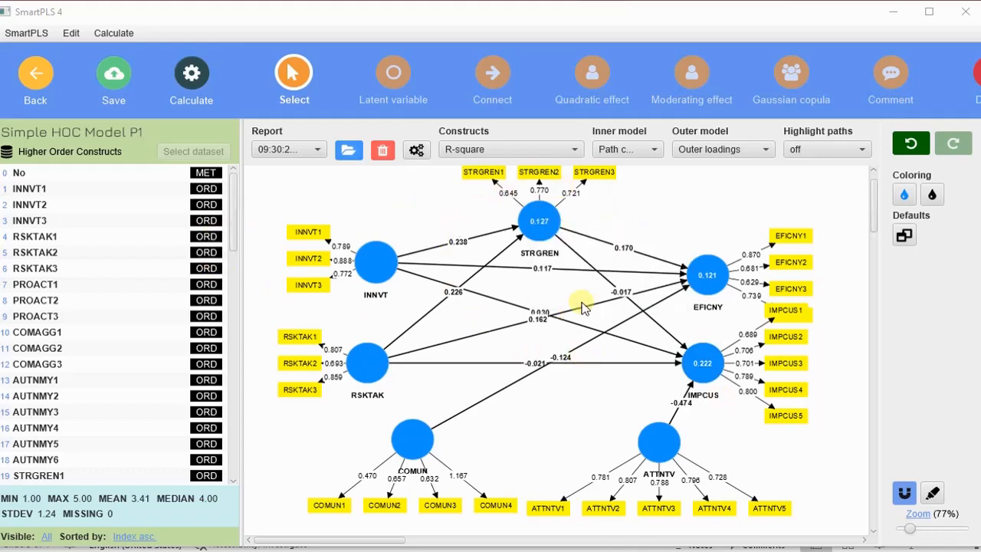
Select the three INNVT indicators, move EFICNY higher and nudge IMPCUS down to clear the overlap
{"action": "mouse_move", "coordinate": [665, 443]}
{"action": "left_click_drag", "start_coordinate": [258, 203], "coordinate": [311, 299]}
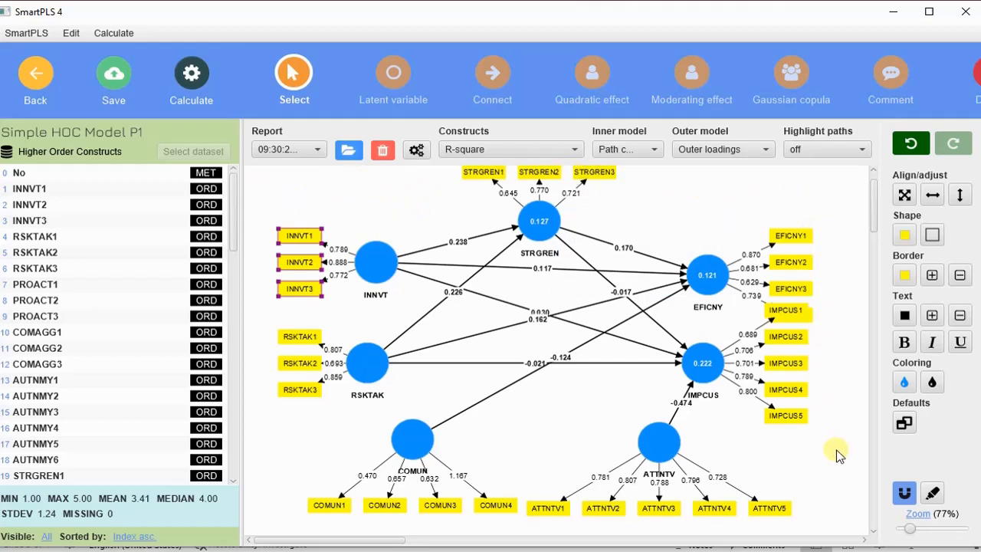
{"action": "mouse_move", "coordinate": [709, 270]}
{"action": "left_click_drag", "start_coordinate": [709, 270], "coordinate": [708, 252]}
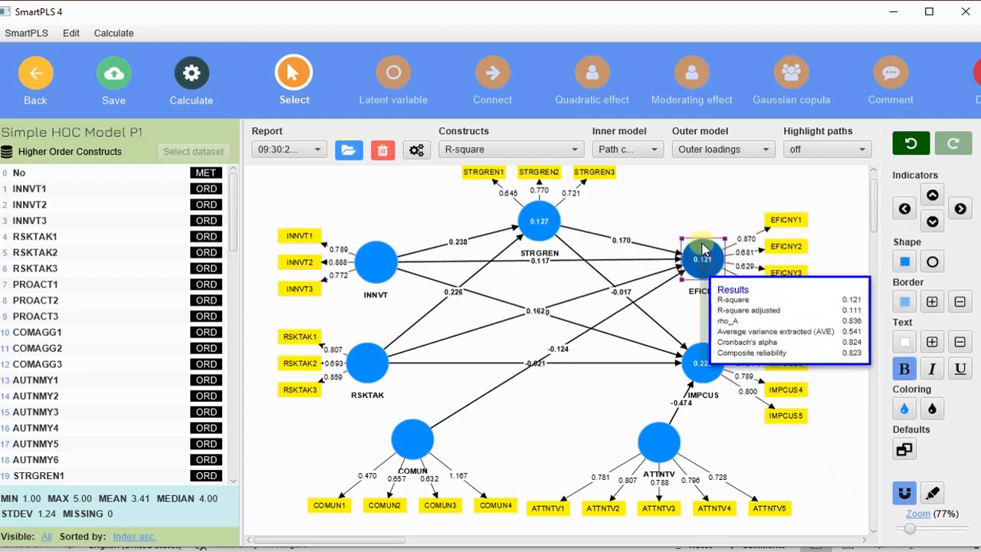
{"action": "left_click", "coordinate": [712, 361]}
{"action": "left_click_drag", "start_coordinate": [713, 361], "coordinate": [714, 366]}
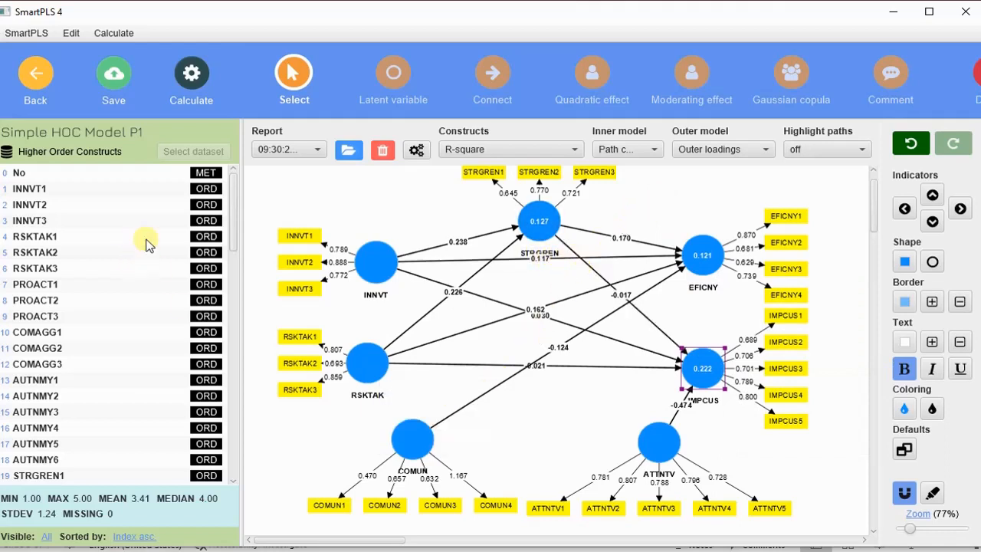
Reopen Simple HOC Model P1 from the Higher Order Constructs project without calculation results
{"action": "left_click", "coordinate": [34, 79]}
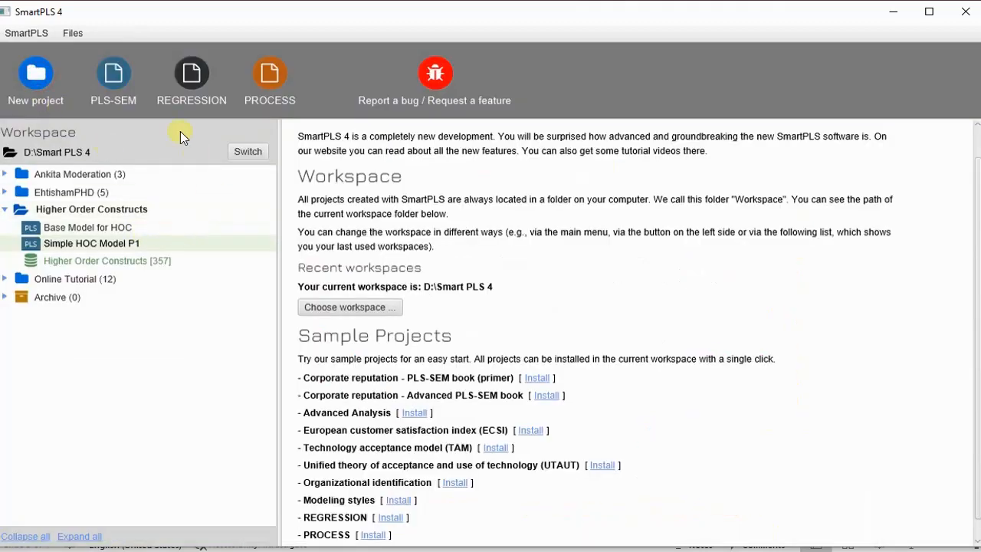
{"action": "left_click", "coordinate": [124, 245]}
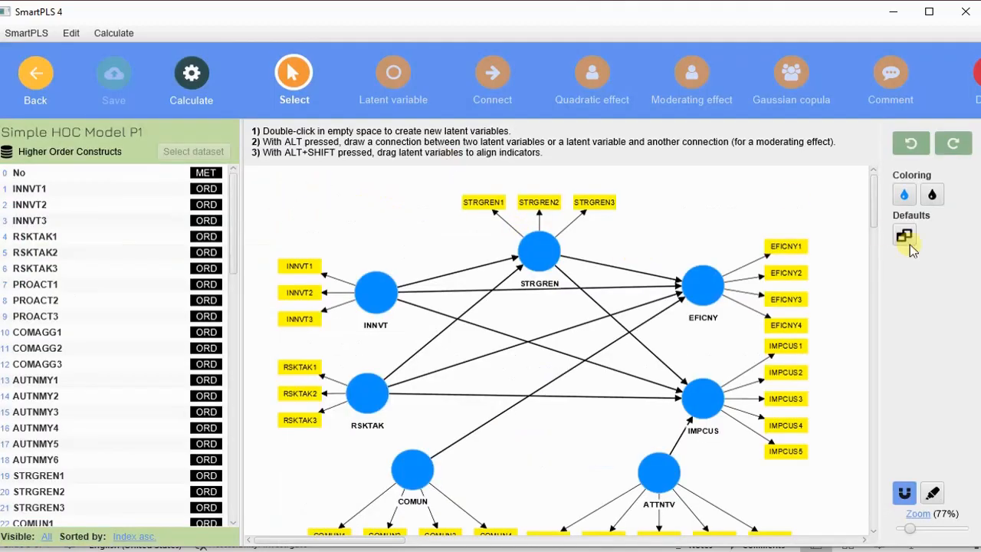
{"action": "scroll", "coordinate": [720, 198], "scroll_direction": "down", "scroll_amount": 2}
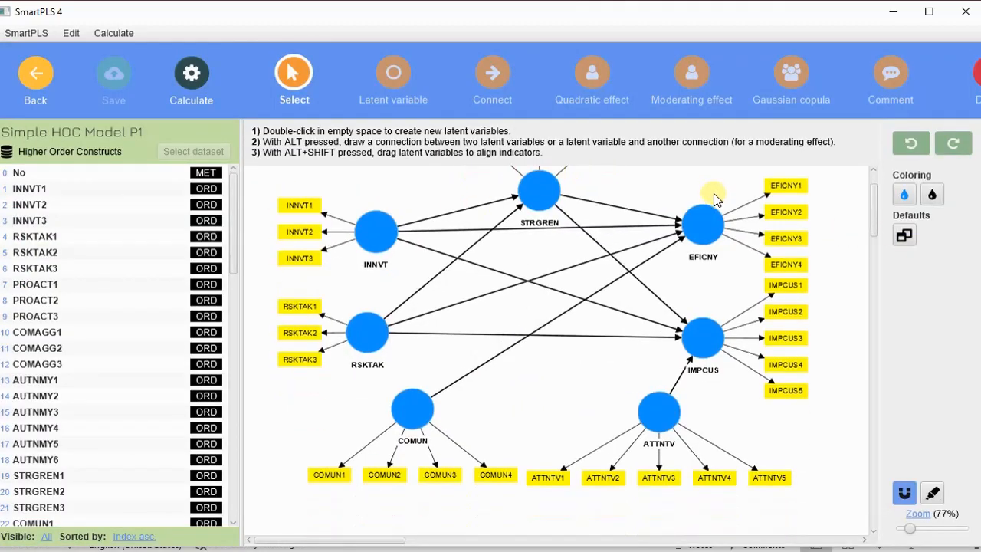
{"action": "scroll", "coordinate": [728, 276], "scroll_direction": "up", "scroll_amount": 2}
{"action": "scroll", "coordinate": [730, 253], "scroll_direction": "down", "scroll_amount": 3}
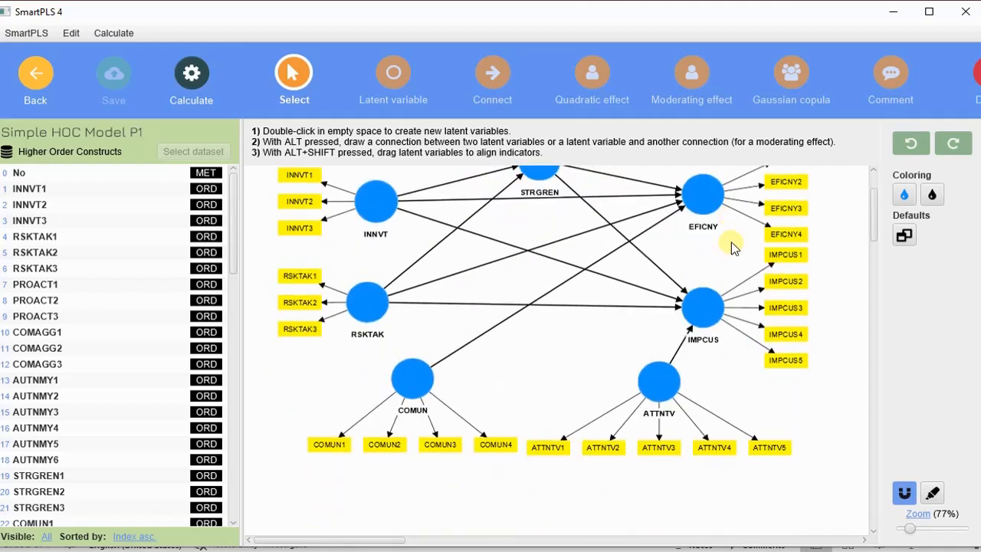